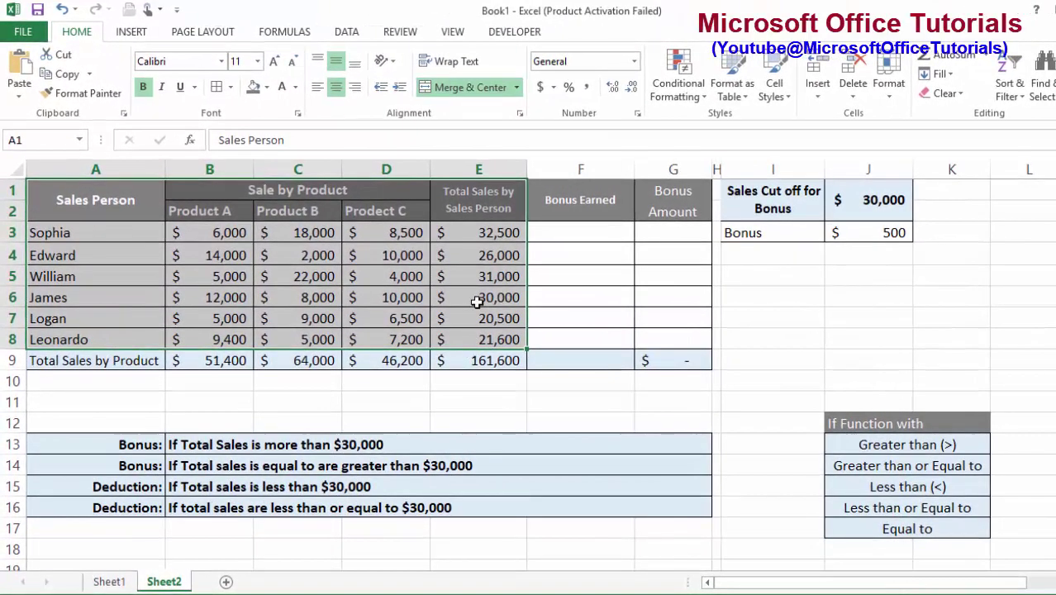
Examine the sales person names, the product columns and the total sales per person in the sales table
left_click(477, 302)
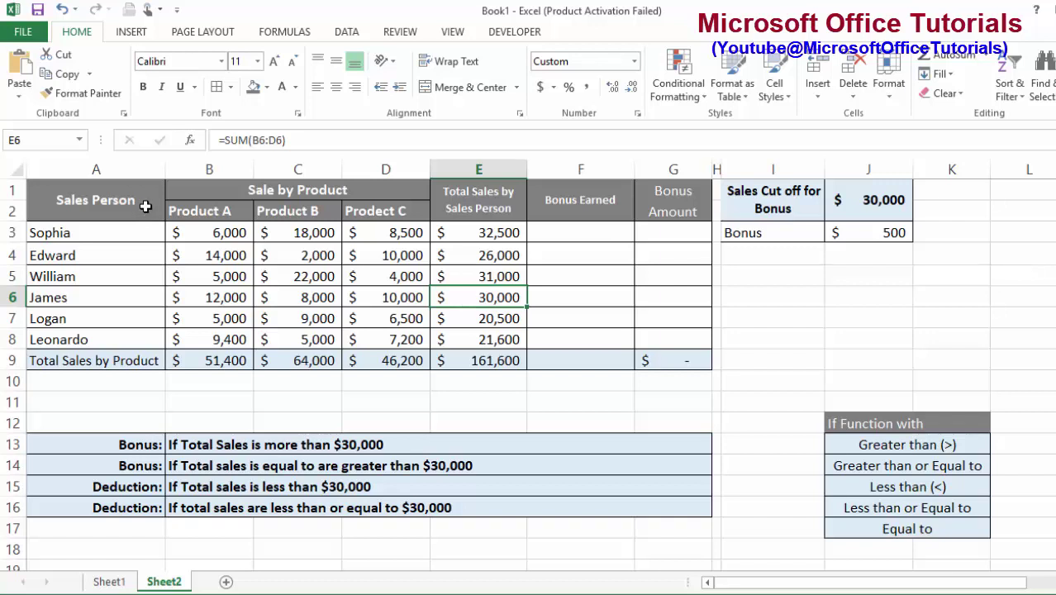
left_click_drag(115, 200, 101, 337)
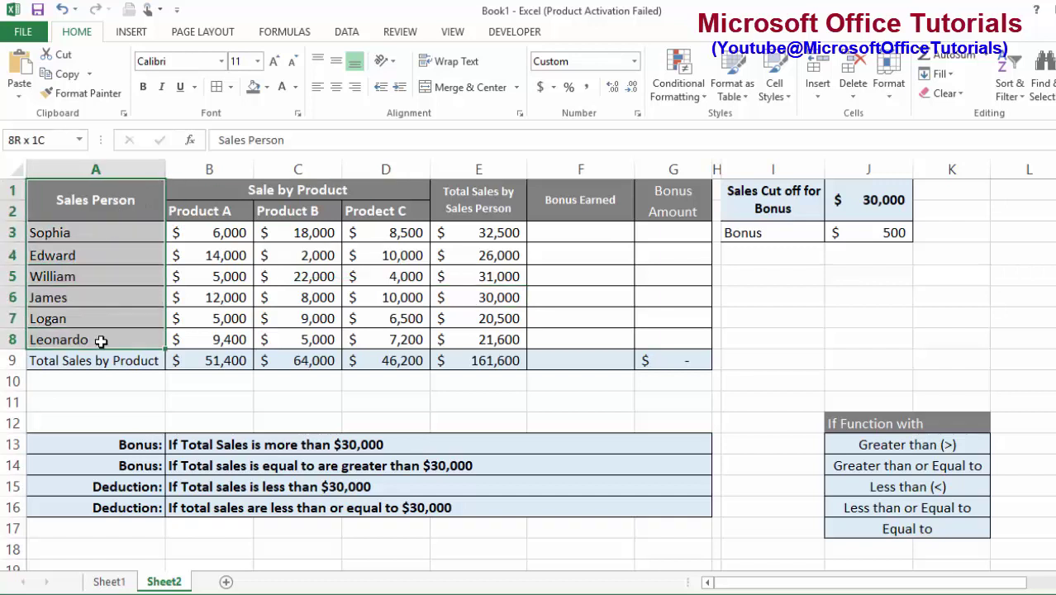
left_click(182, 210)
left_click_drag(264, 210, 351, 208)
left_click_drag(123, 238, 123, 340)
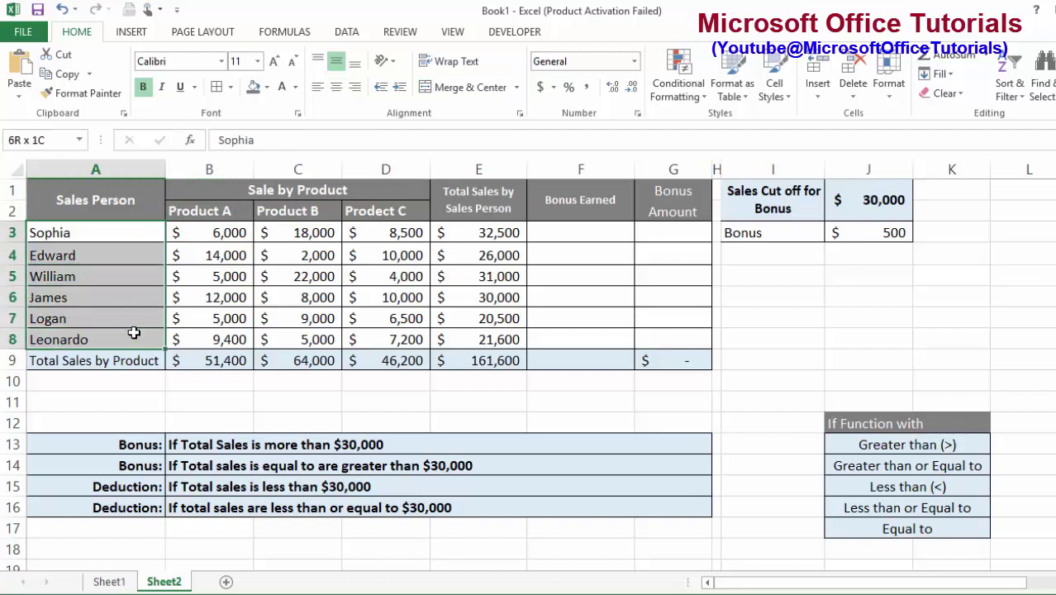
left_click(493, 234)
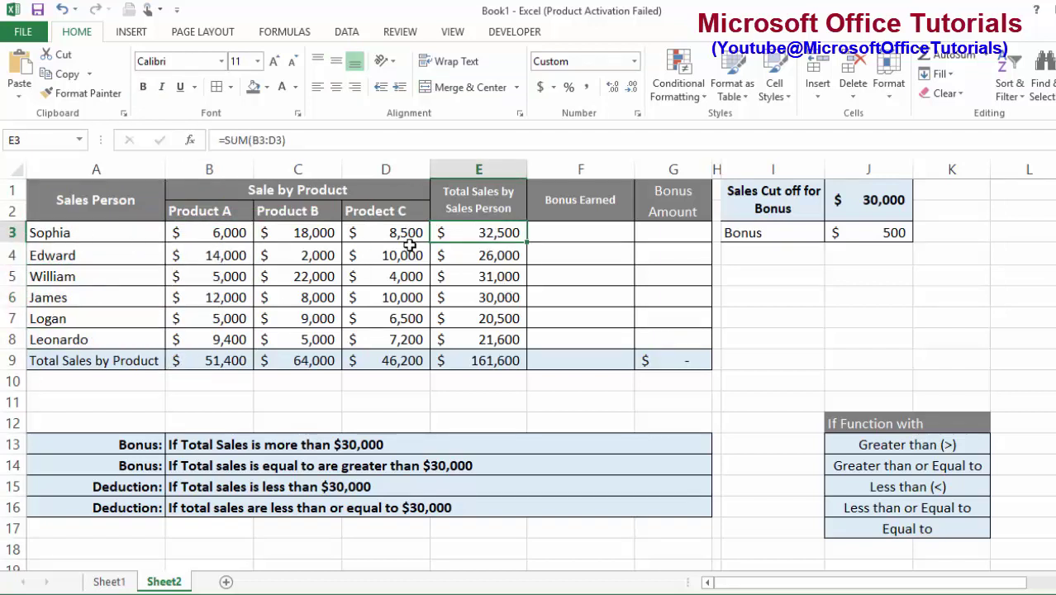
key("Right")
key("Down")
key("Down")
key("Down")
key("Down")
key("Down")
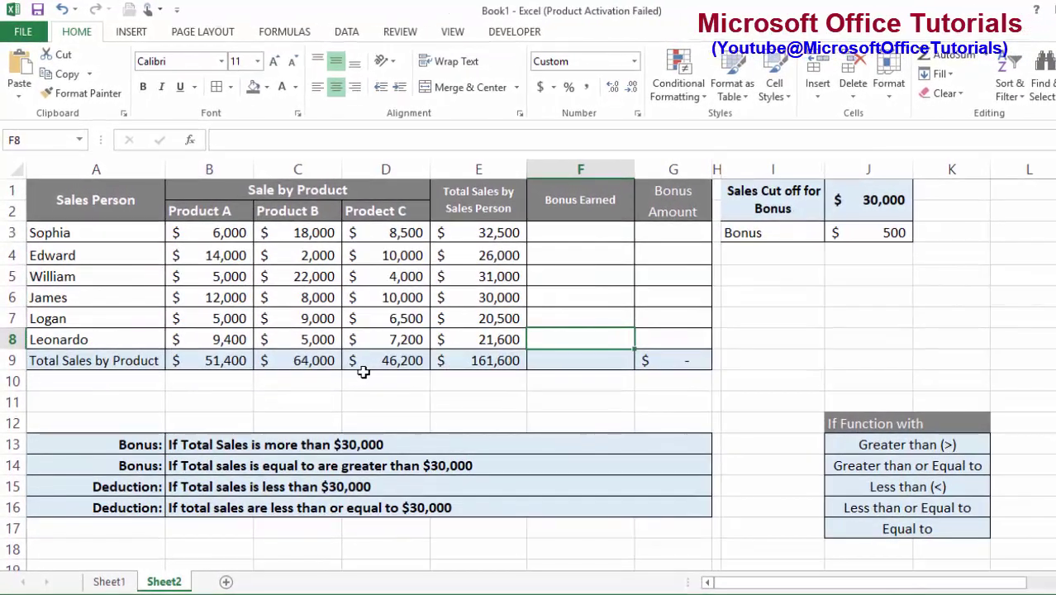
Examine the Bonus Earned and Bonus Amount columns of the sales table from the headers to row 9
left_click_drag(593, 200, 609, 355)
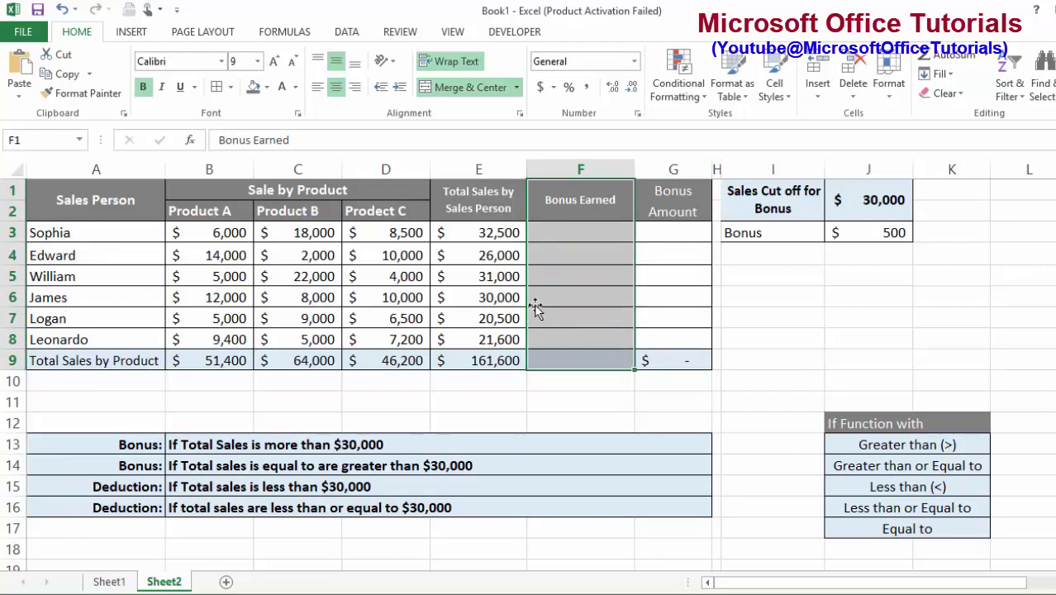
left_click_drag(666, 198, 658, 356)
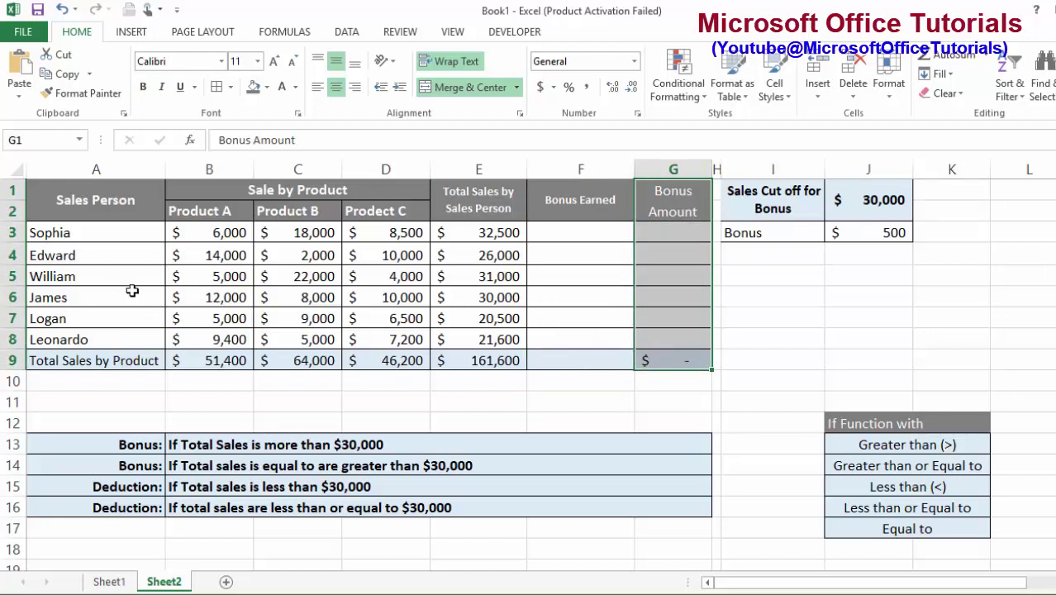
left_click(610, 399)
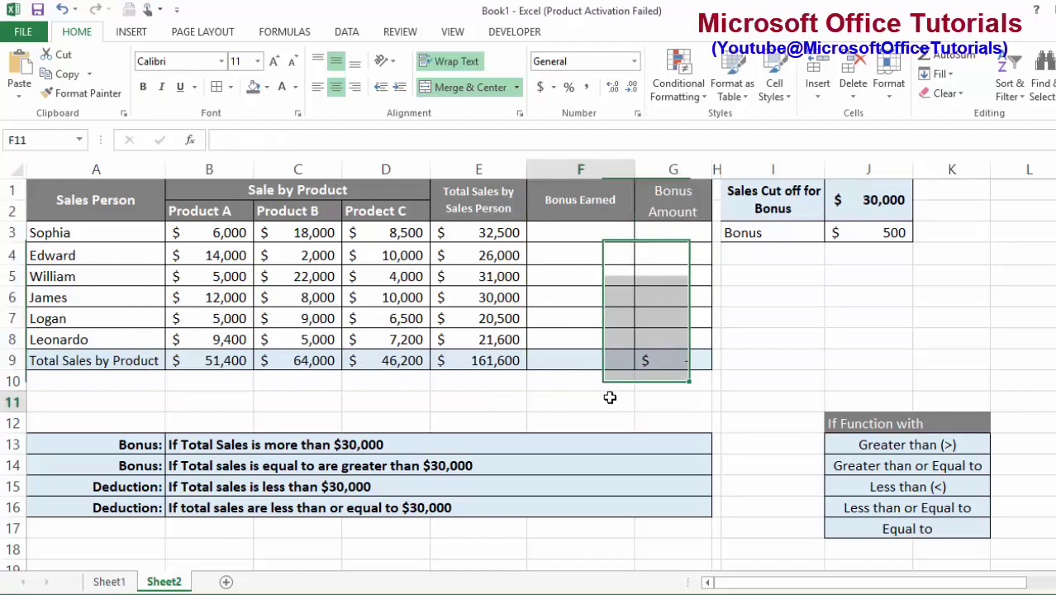
left_click_drag(667, 207, 667, 357)
left_click_drag(581, 198, 584, 361)
left_click(583, 400)
left_click_drag(569, 198, 661, 360)
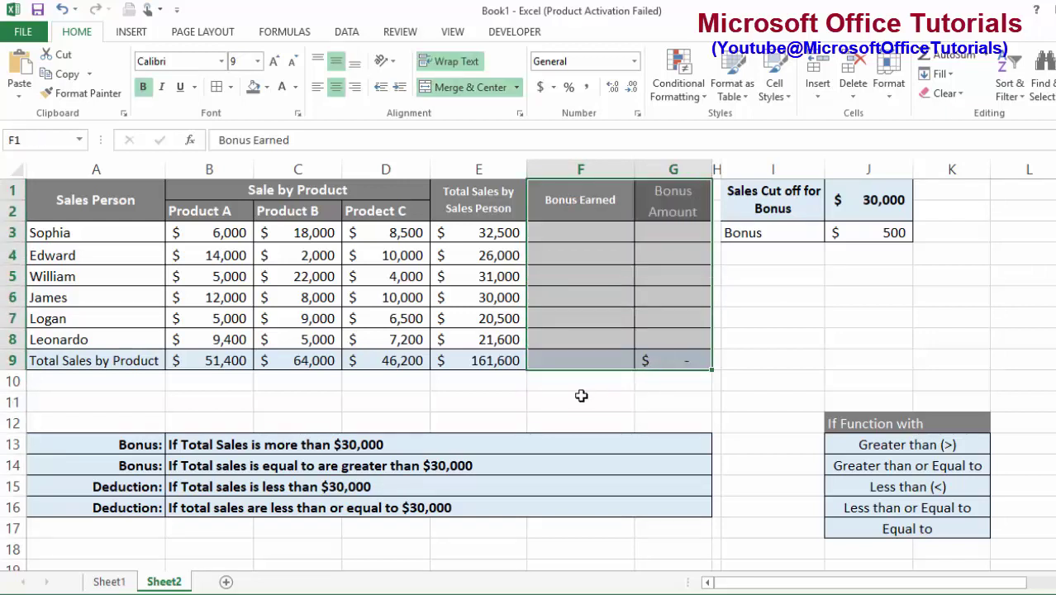
Review the bonus and deduction conditions in rows 13 to 16, relating the row 13 condition to Total Sales and Bonus Earned
left_click_drag(10, 443, 4, 508)
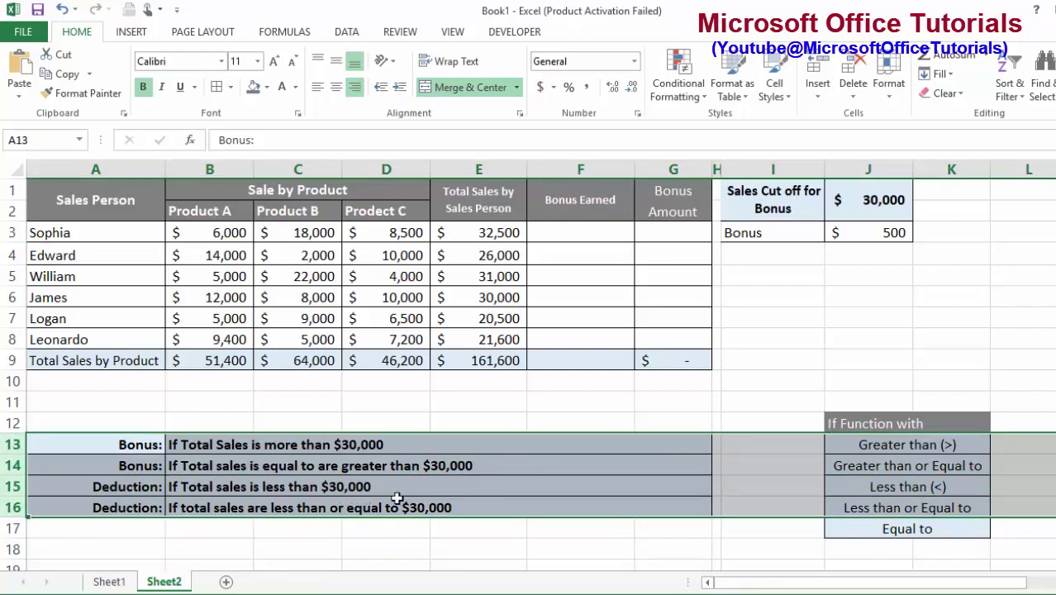
left_click(584, 443)
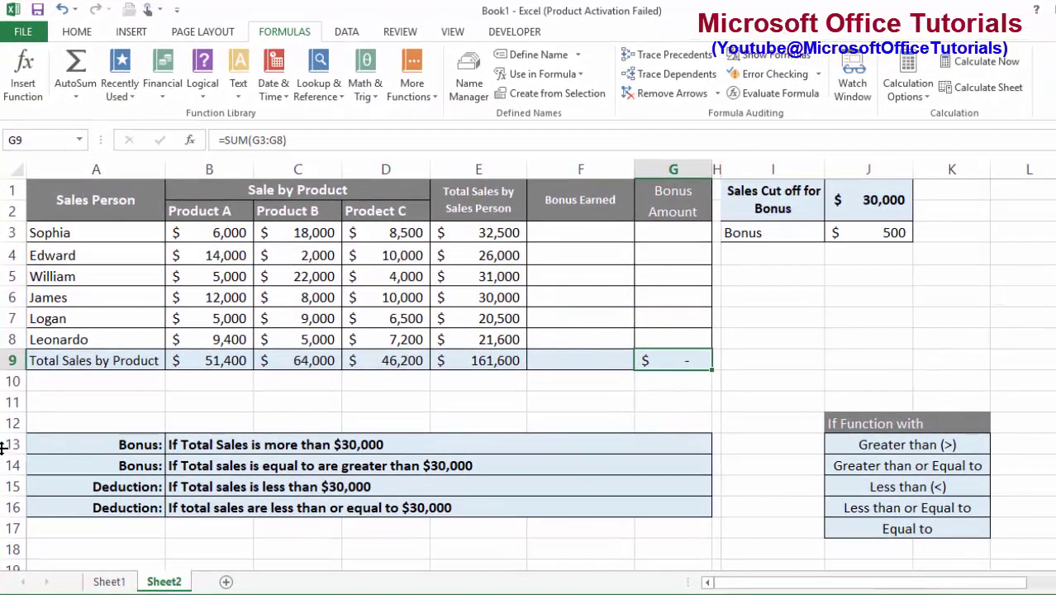
left_click(3, 447)
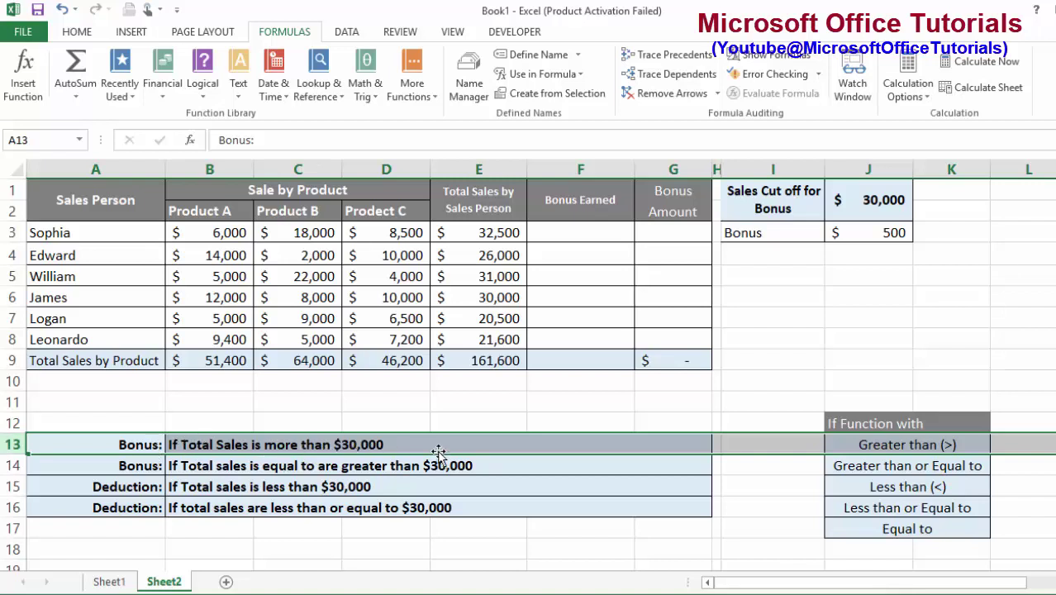
left_click_drag(512, 233, 511, 340)
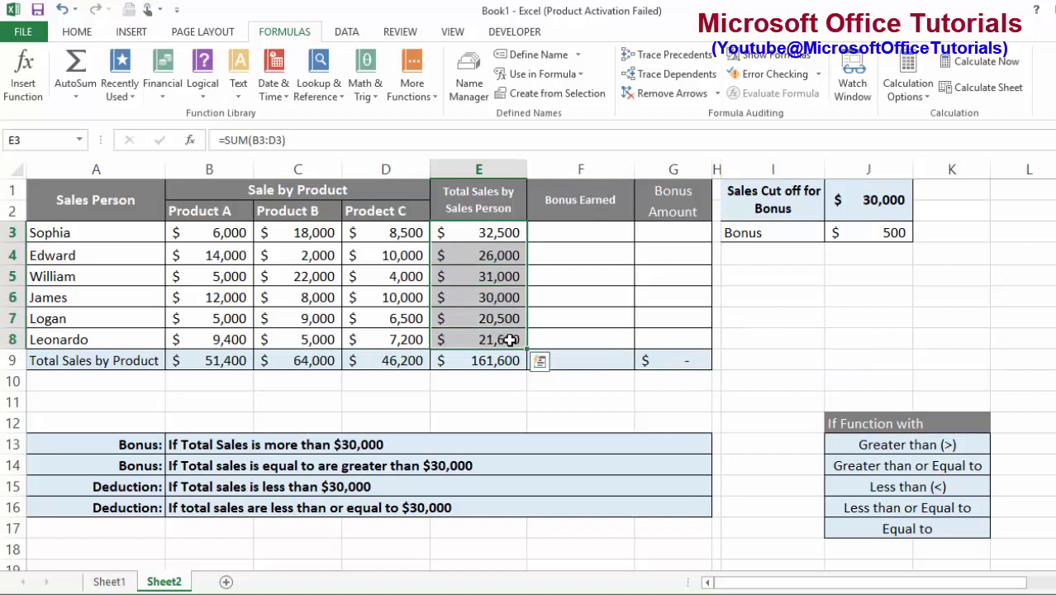
left_click(486, 443)
left_click_drag(601, 208, 605, 352)
Enter the formula =IF(E3>J1,"YES","NO") in F3, the first Bonus Earned cell
left_click(600, 236)
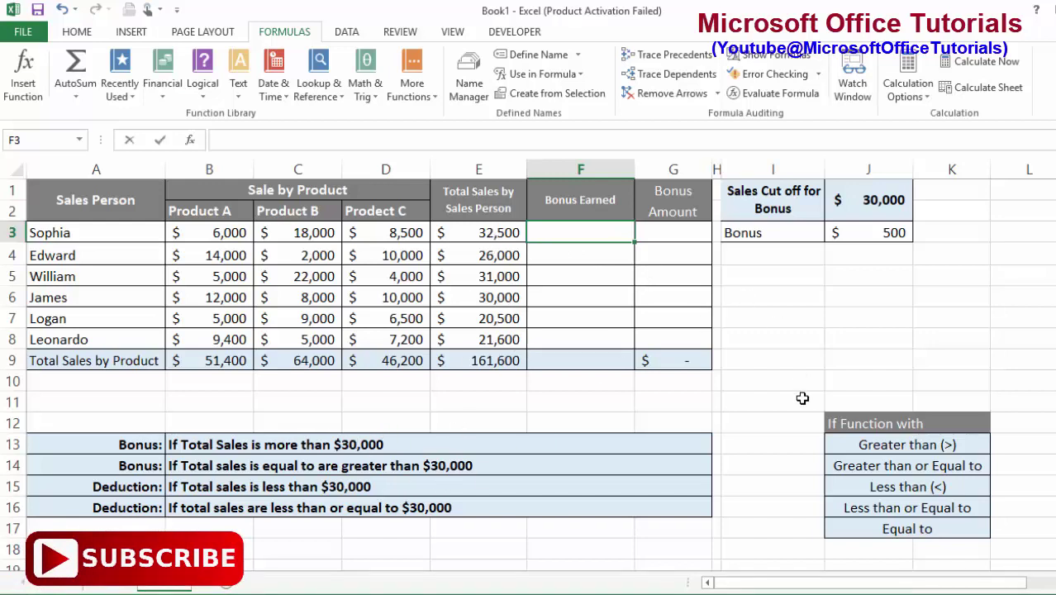
type("=IF(")
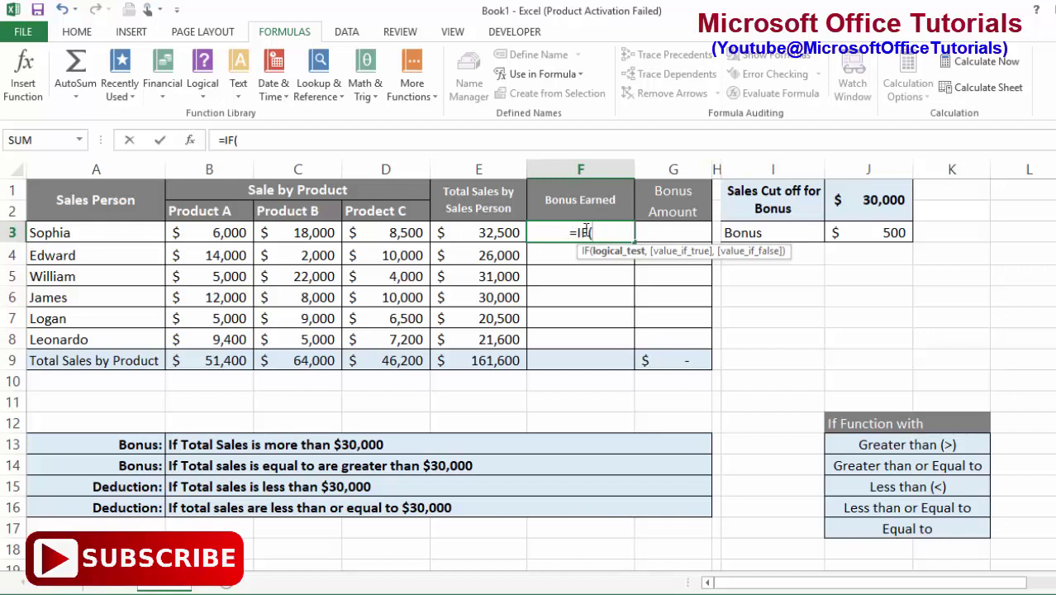
left_click(506, 233)
type(">")
left_click(894, 218)
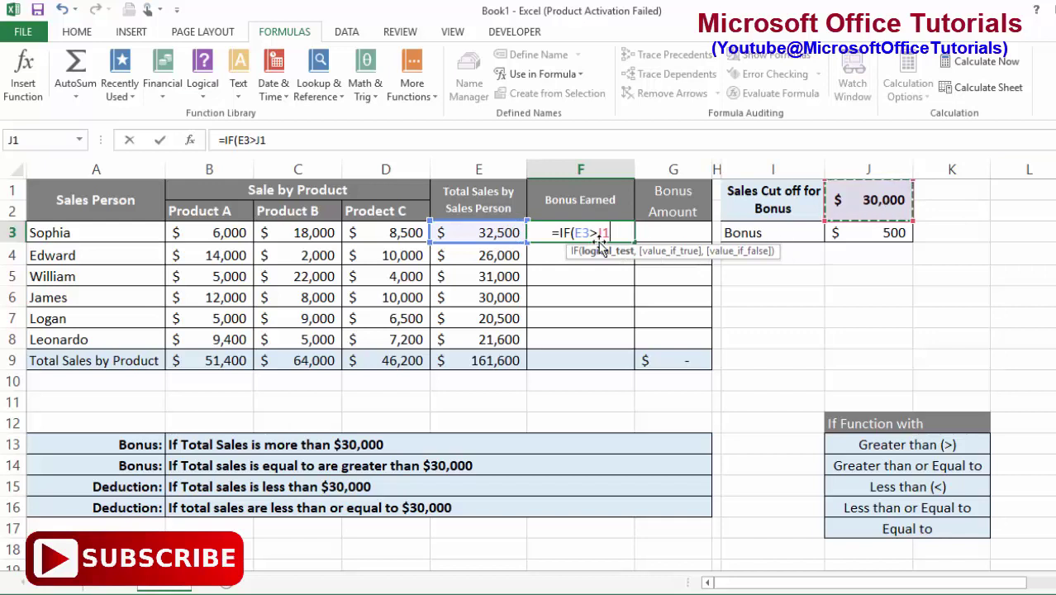
type(",")
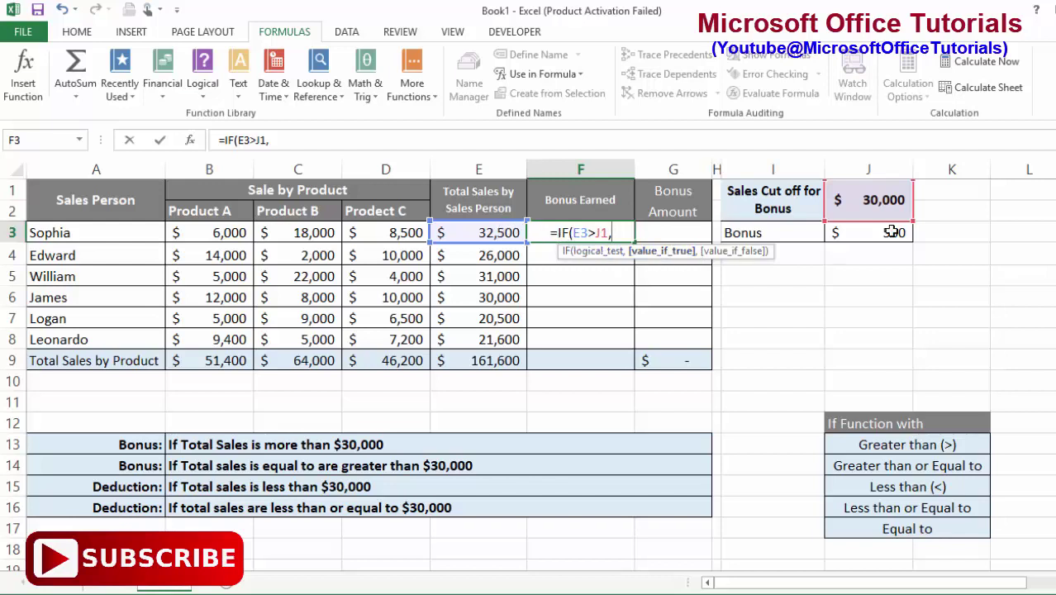
type("\"YES\"")
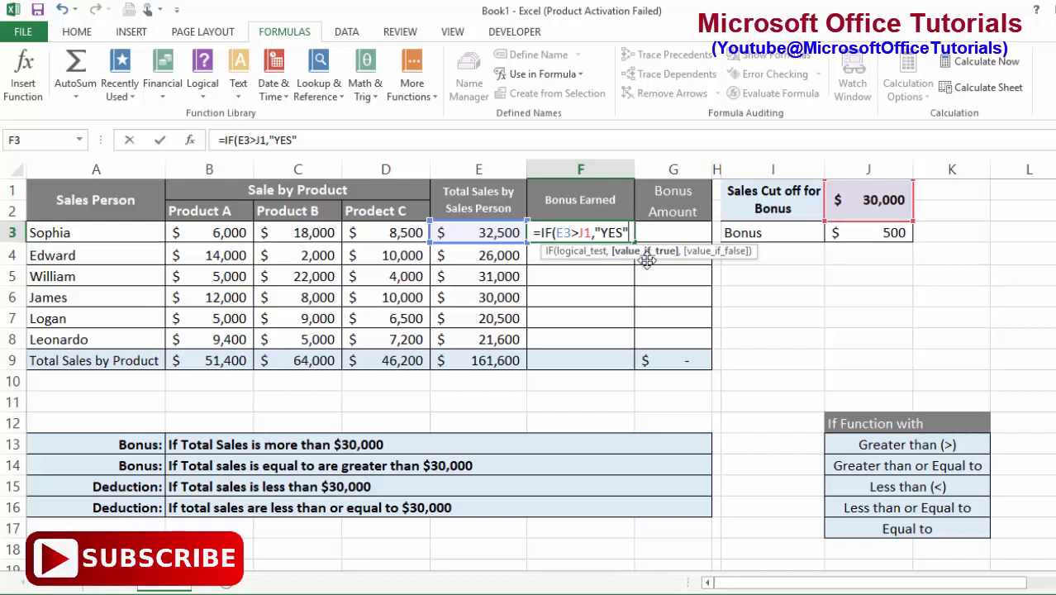
type(",")
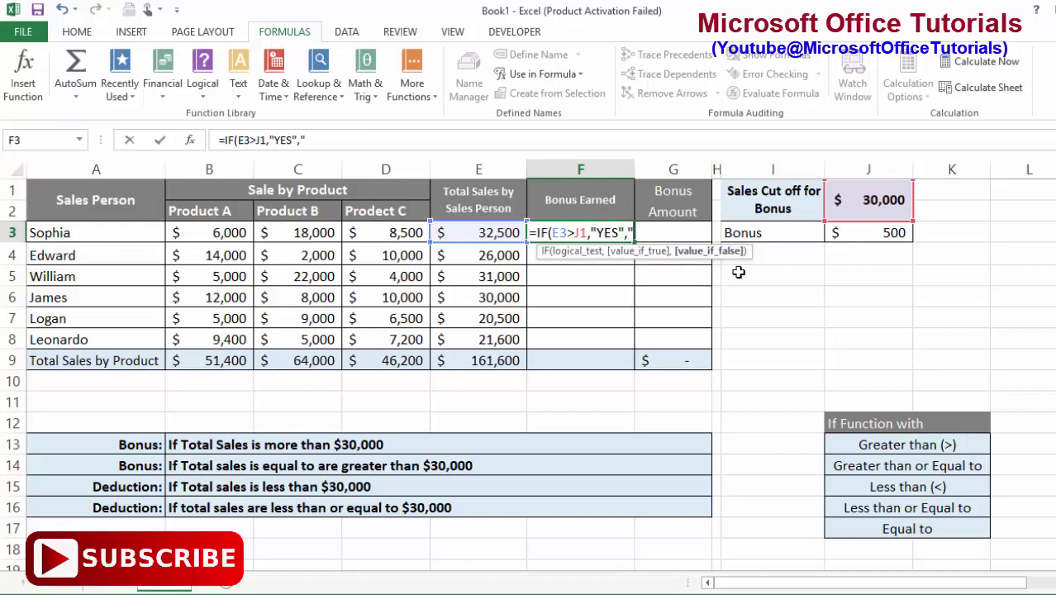
type("\"NO\")")
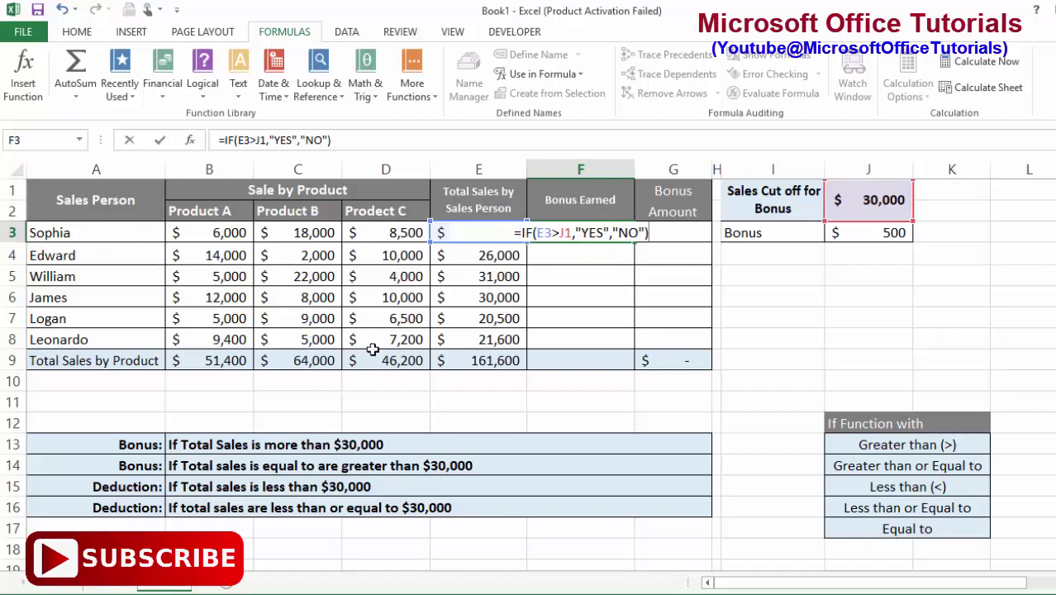
key("Return")
Fill the F3 formula down to F7 and inspect the cell references copied into F4
left_click(607, 231)
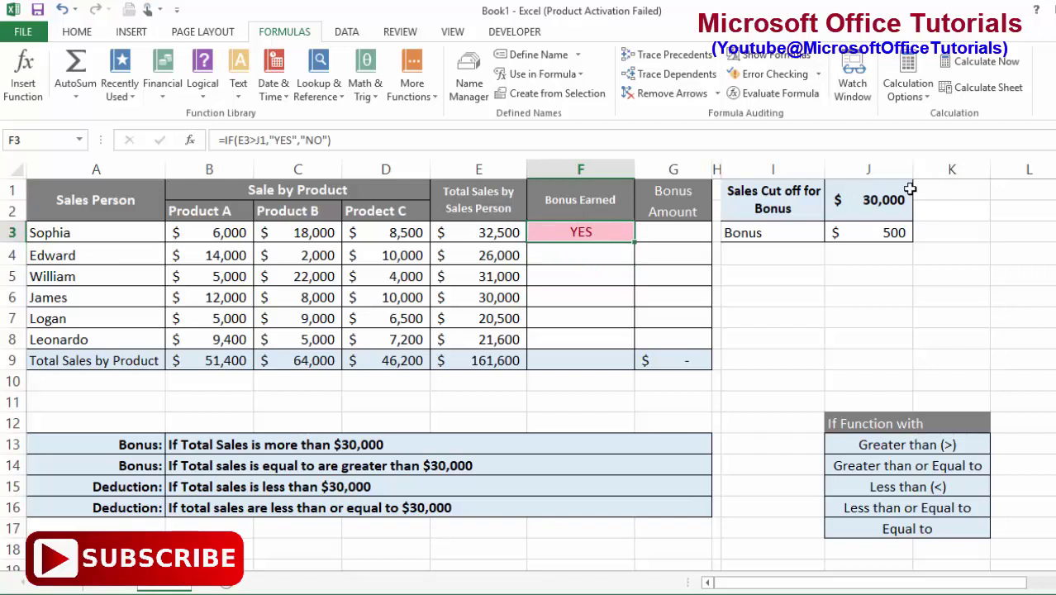
left_click_drag(640, 240, 639, 320)
left_click(624, 260)
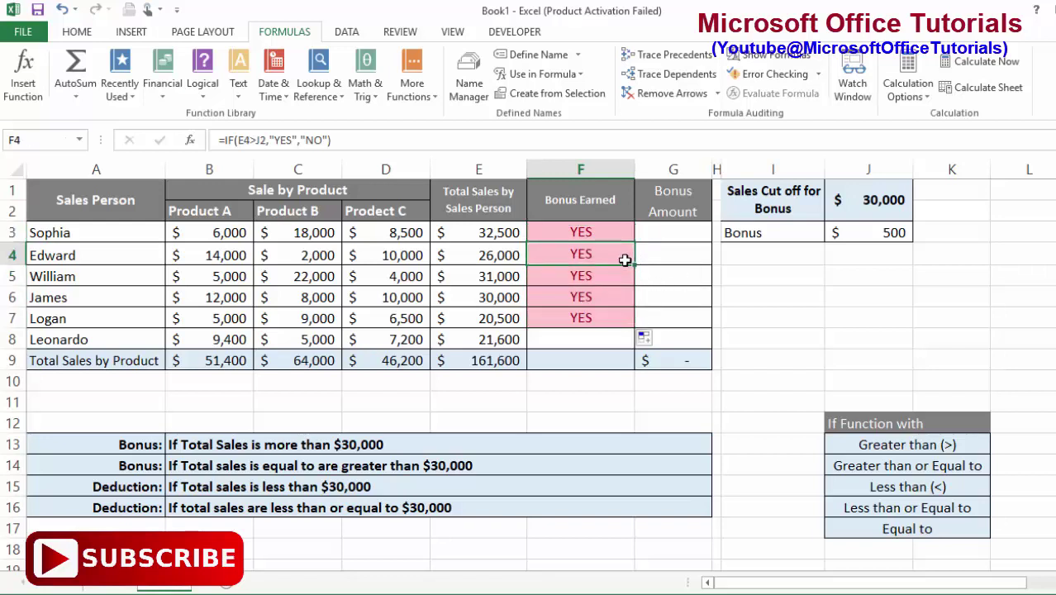
left_click(617, 231)
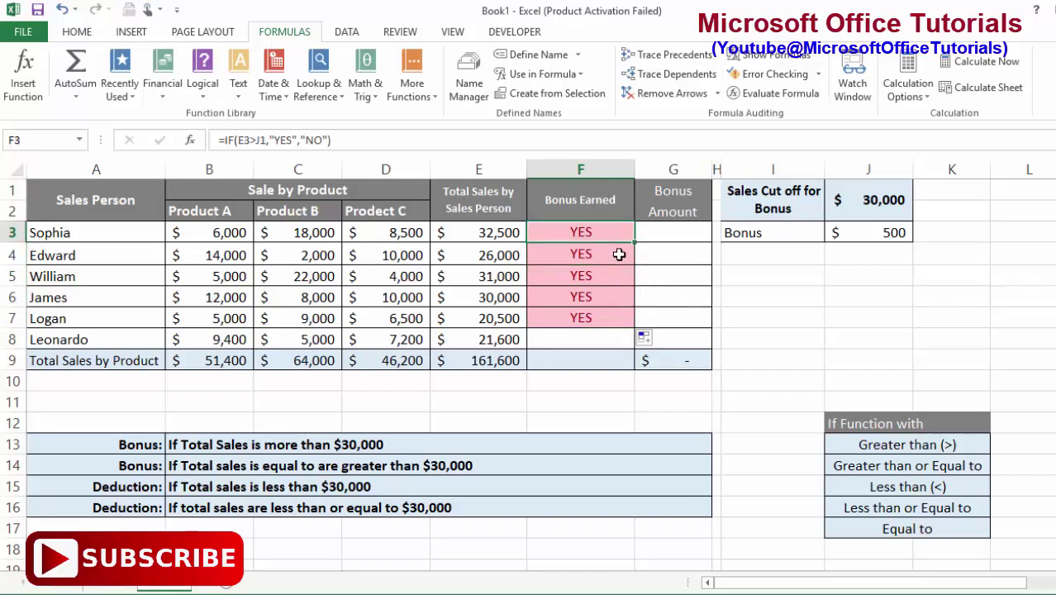
double_click(618, 255)
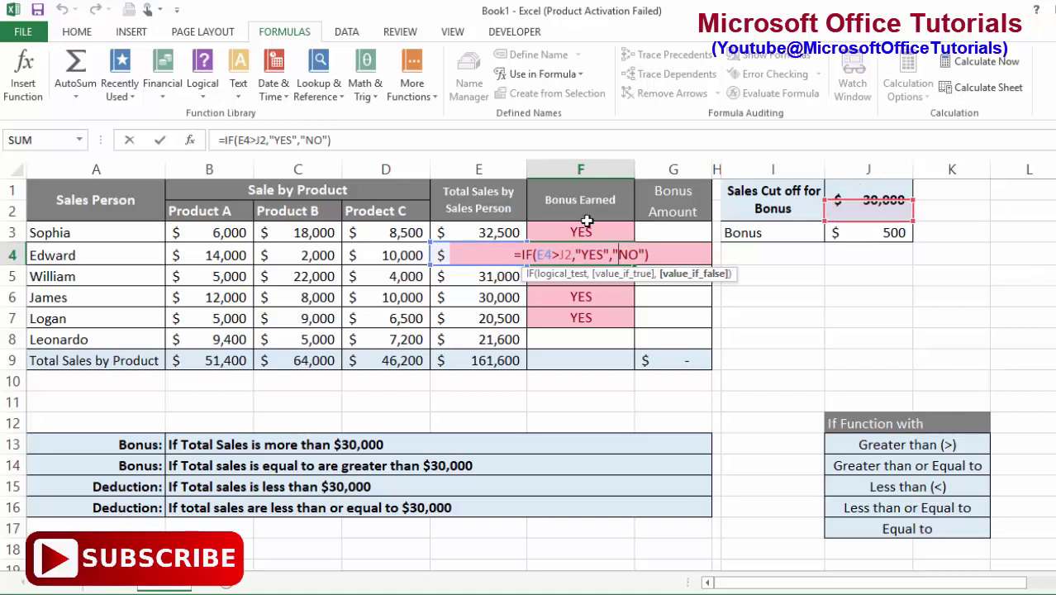
type("'")
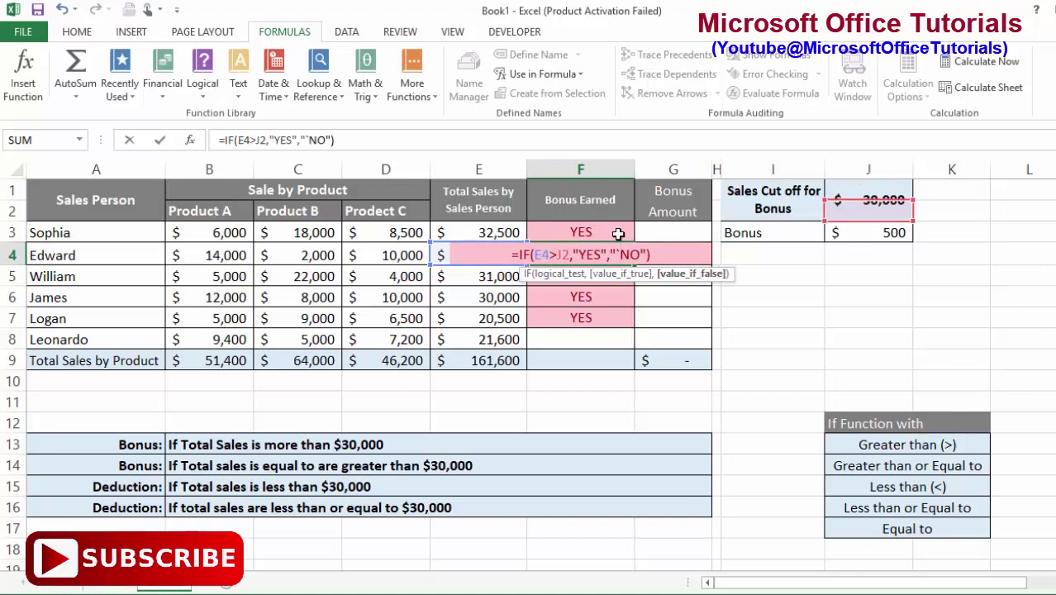
key("Escape")
Make the cut-off reference in F3's formula absolute as $J$1 and fill the formula down through F8
left_click(611, 233)
double_click(597, 233)
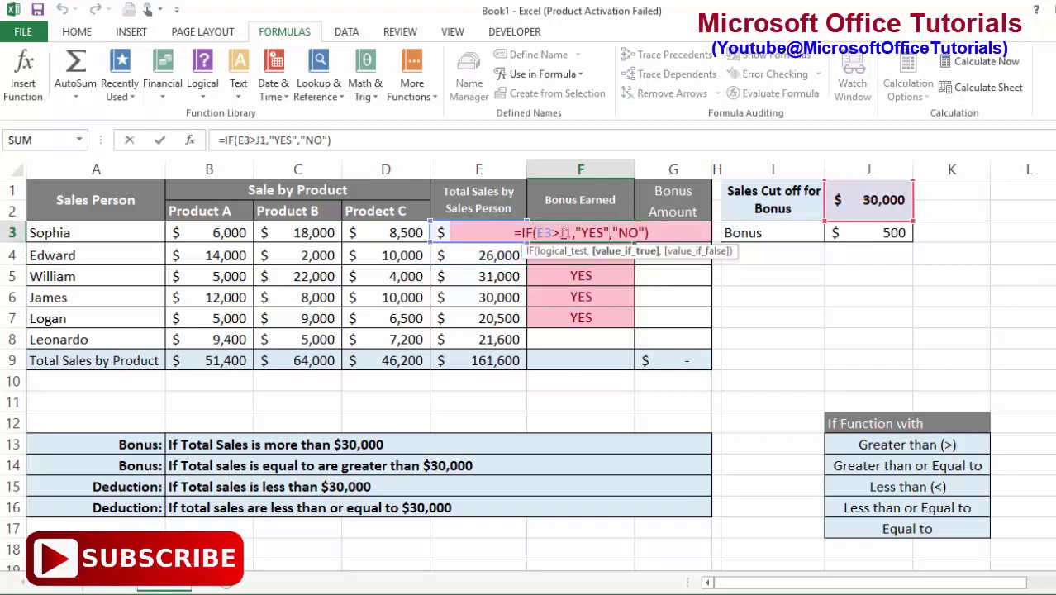
left_click(565, 233)
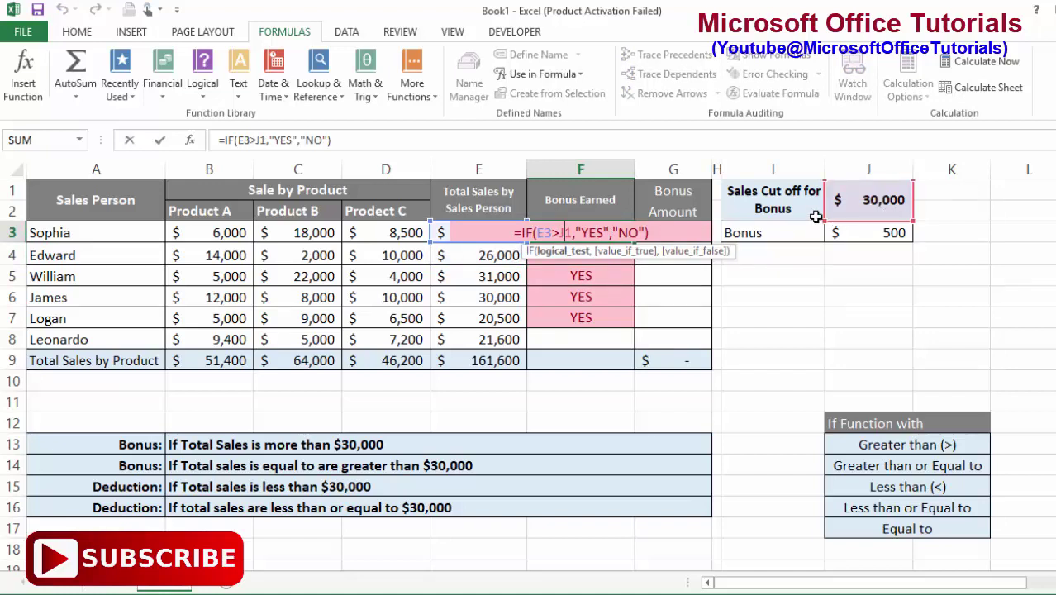
key("F4")
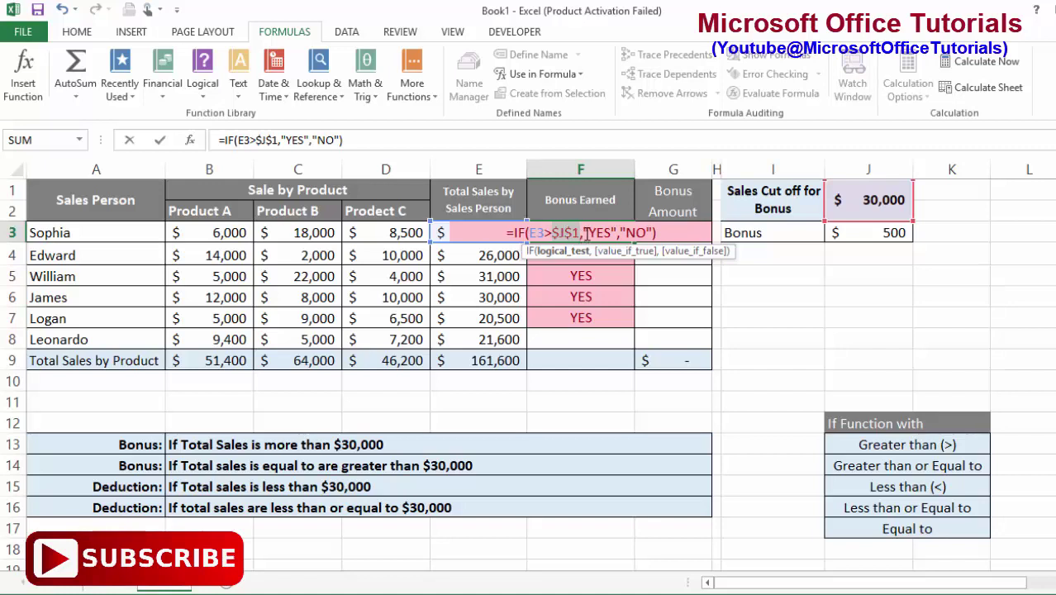
key("Return")
left_click(628, 240)
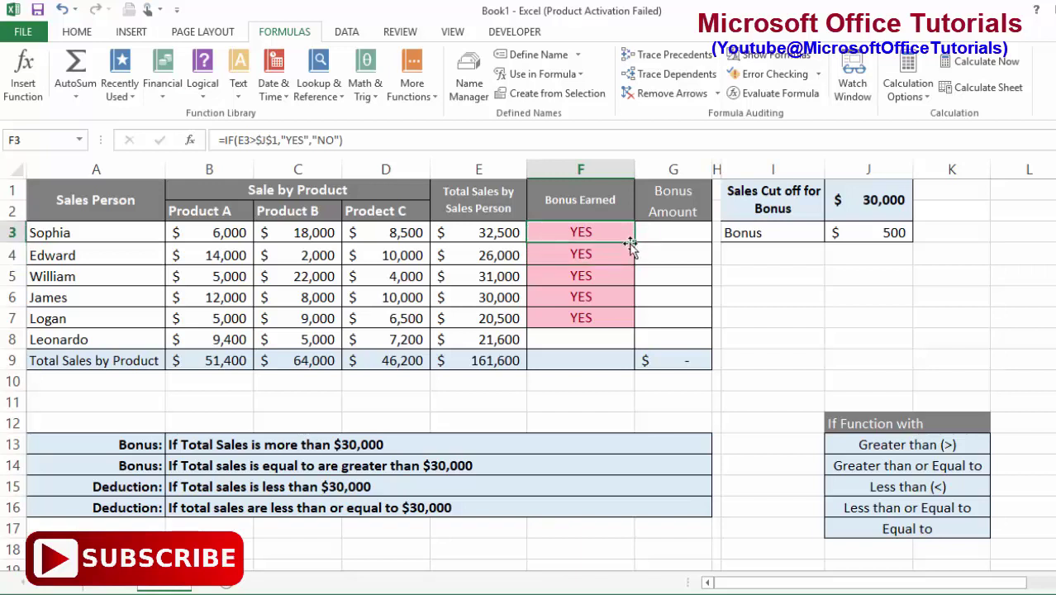
left_click_drag(636, 243, 634, 353)
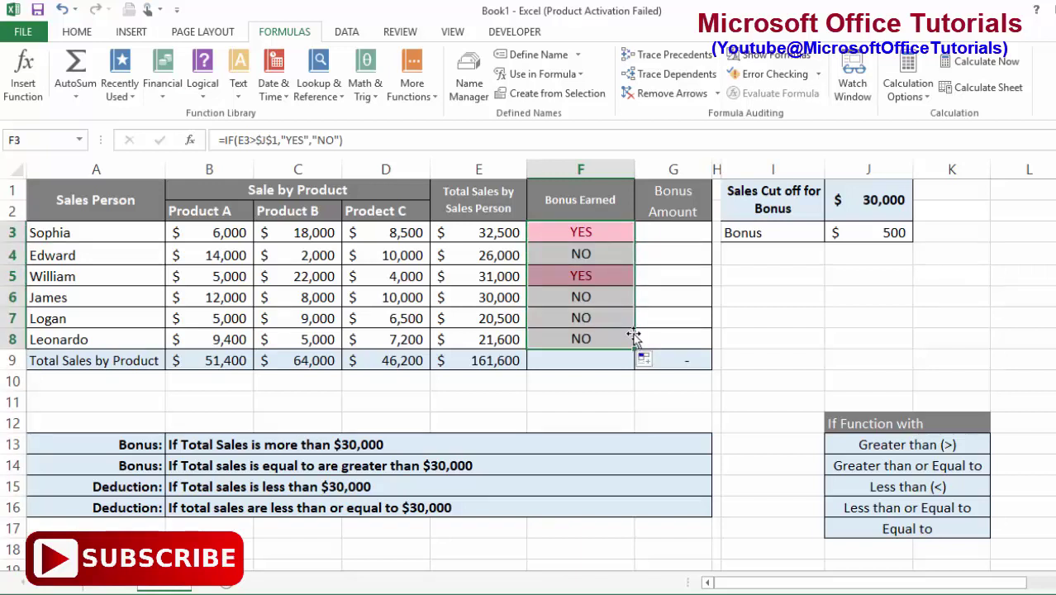
Check the copied formulas in F4 and F7, and compare the sales in rows 3 and 5 with their Bonus Earned results
left_click(588, 250)
double_click(588, 250)
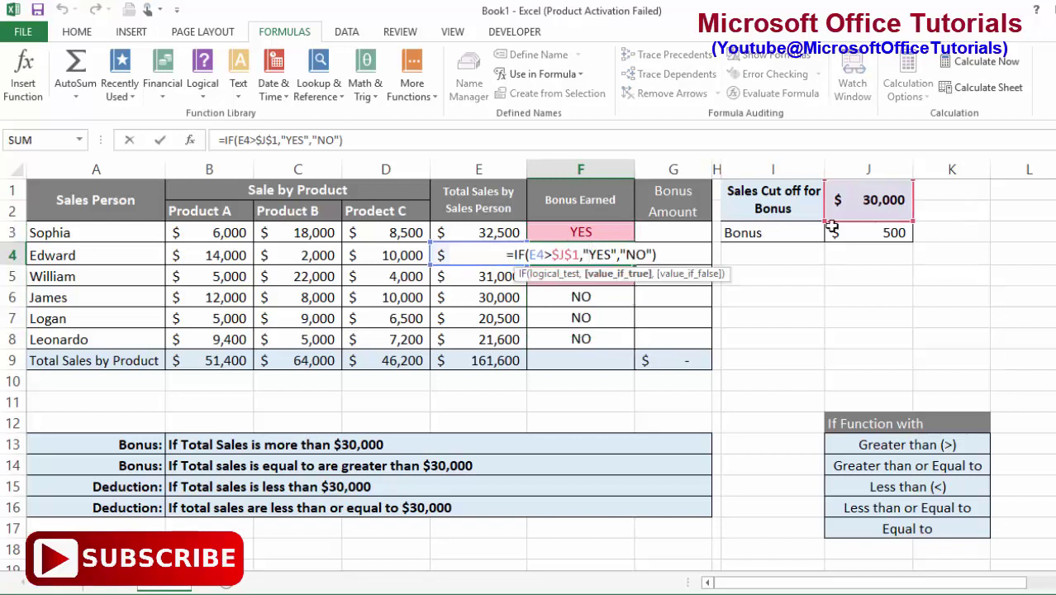
key("Escape")
double_click(593, 316)
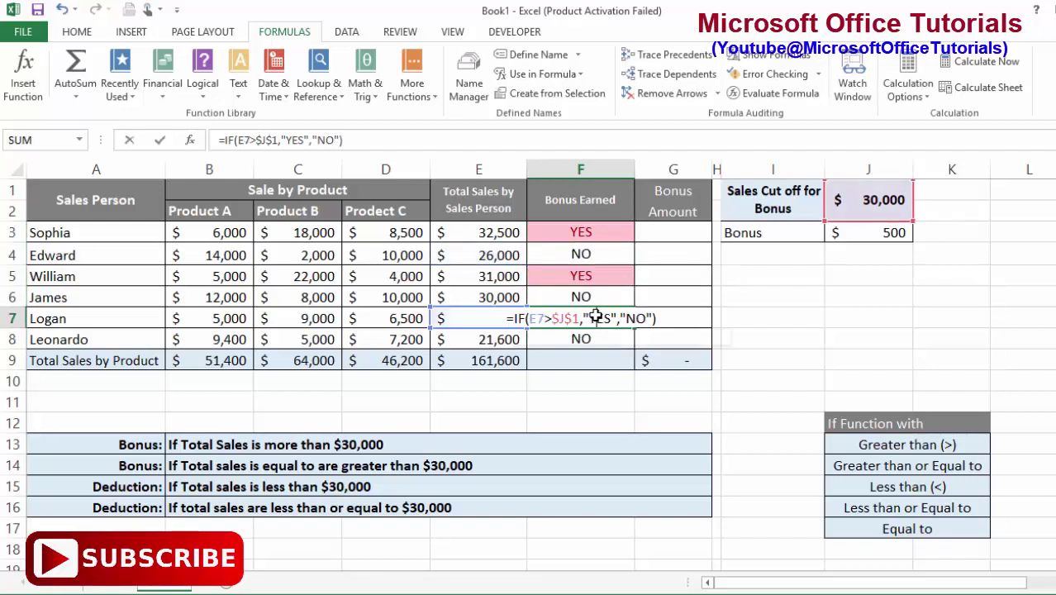
key("Escape")
double_click(615, 317)
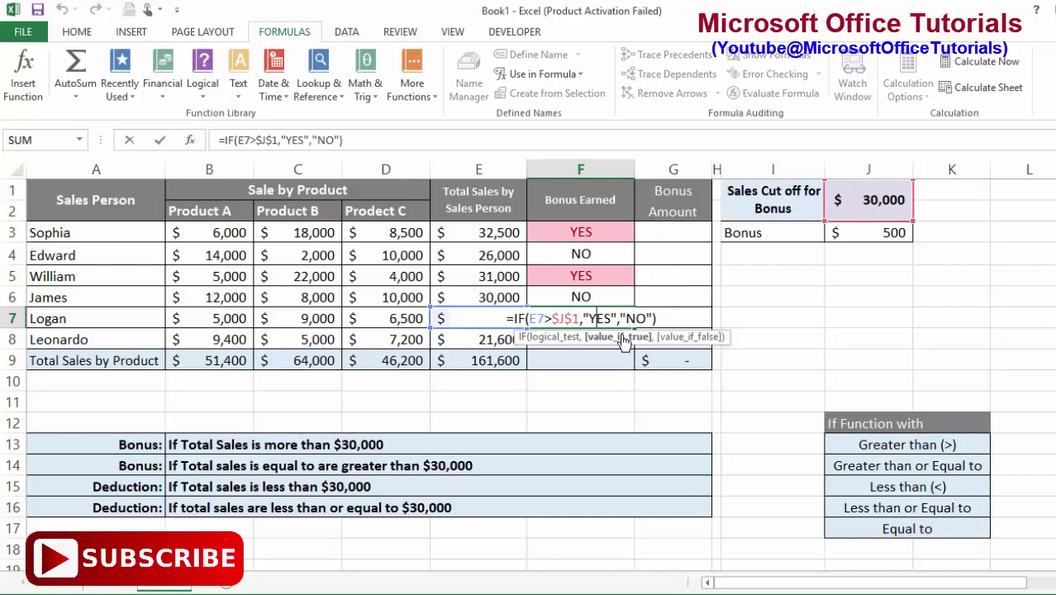
key("Escape")
left_click_drag(610, 231, 123, 233)
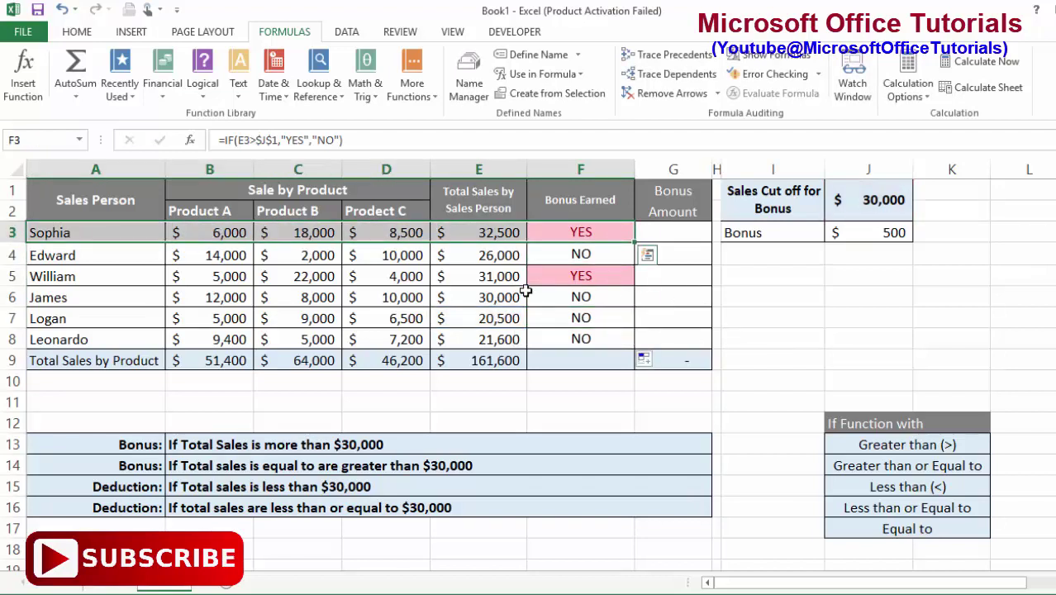
left_click_drag(606, 273, 4, 277)
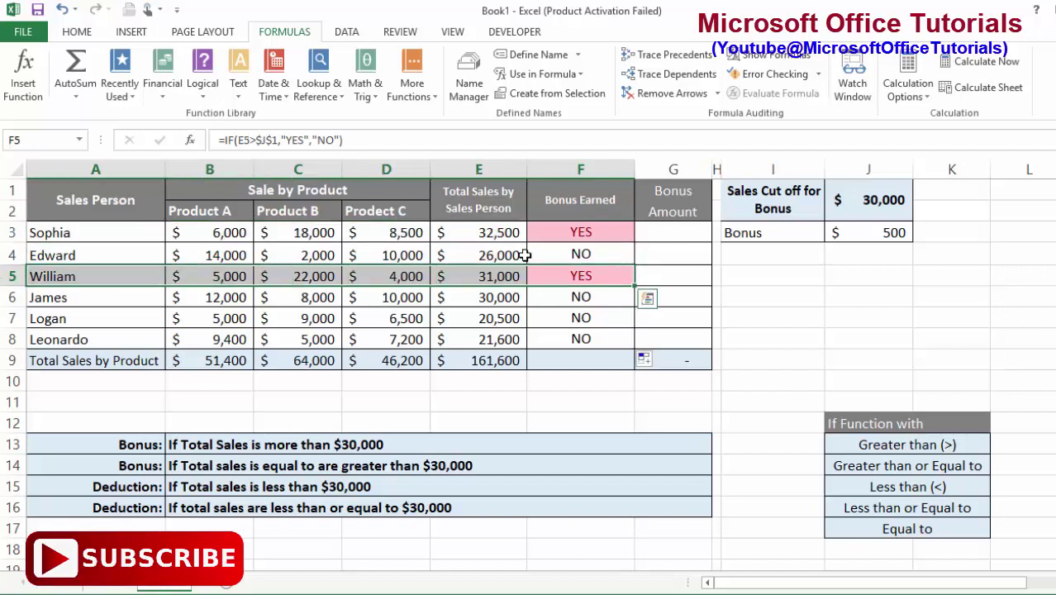
Check the total sales of the people marked NO in rows 4 and 6 to 8 against the bonus cut-off
left_click(584, 254)
left_click_drag(562, 295, 83, 344)
left_click(603, 313)
left_click(498, 256)
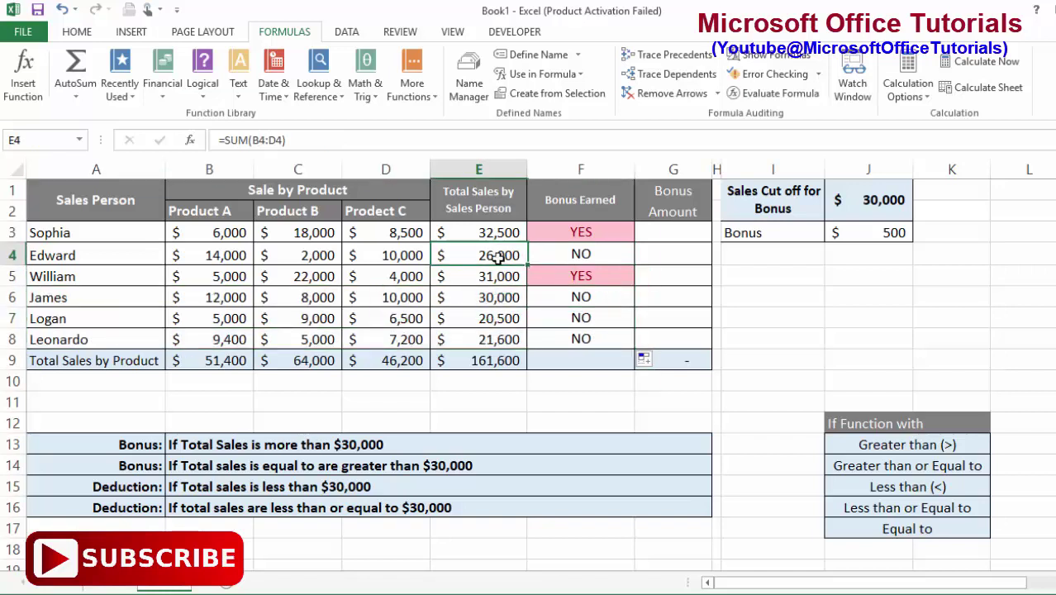
left_click_drag(500, 299, 500, 338)
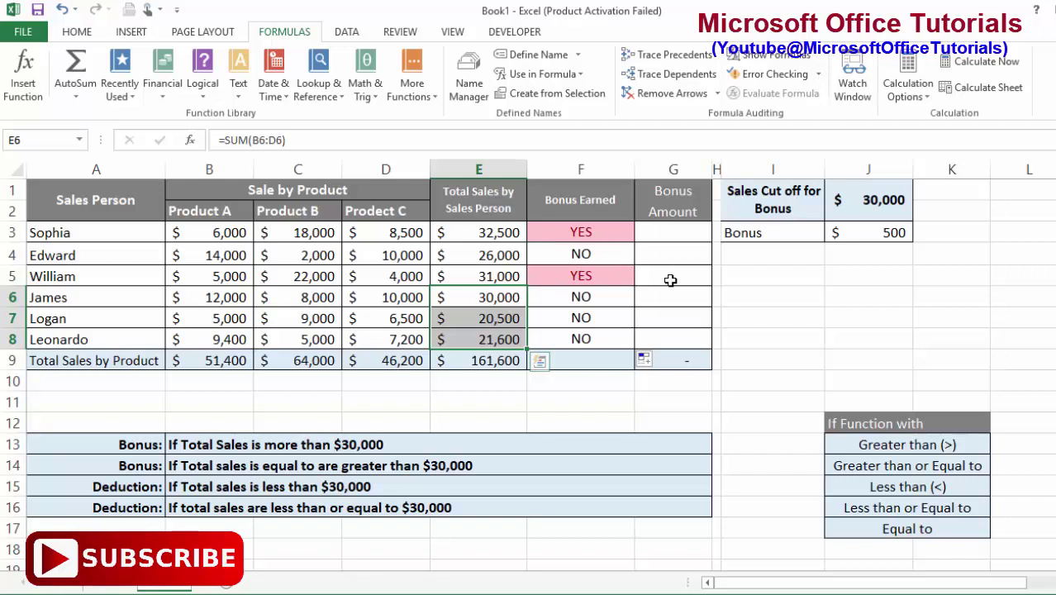
Enter the formula =IF(F3="YES",J3,"0") in G3, the first Bonus Amount cell
left_click(670, 229)
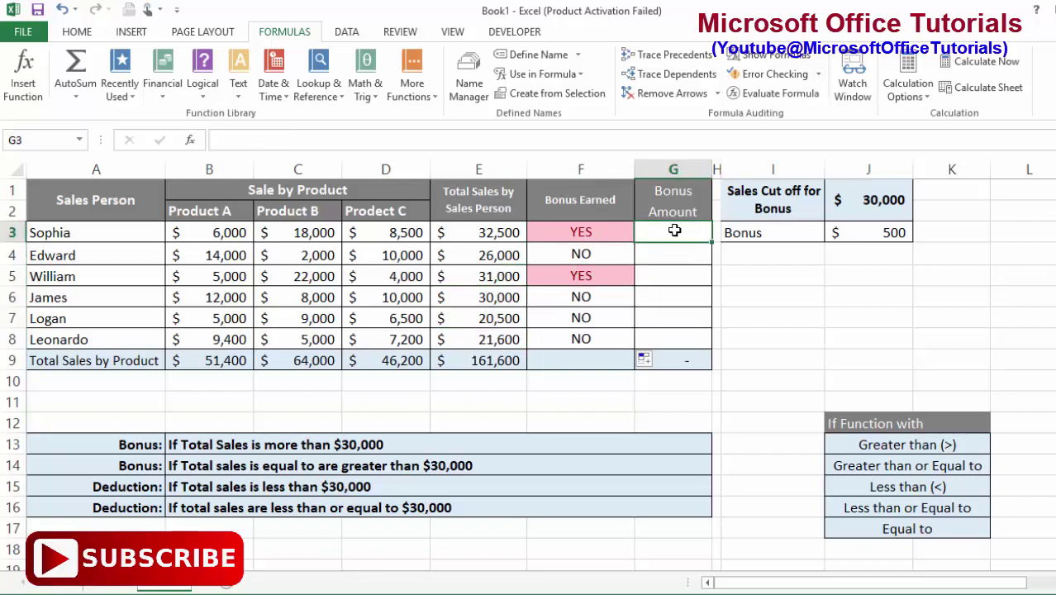
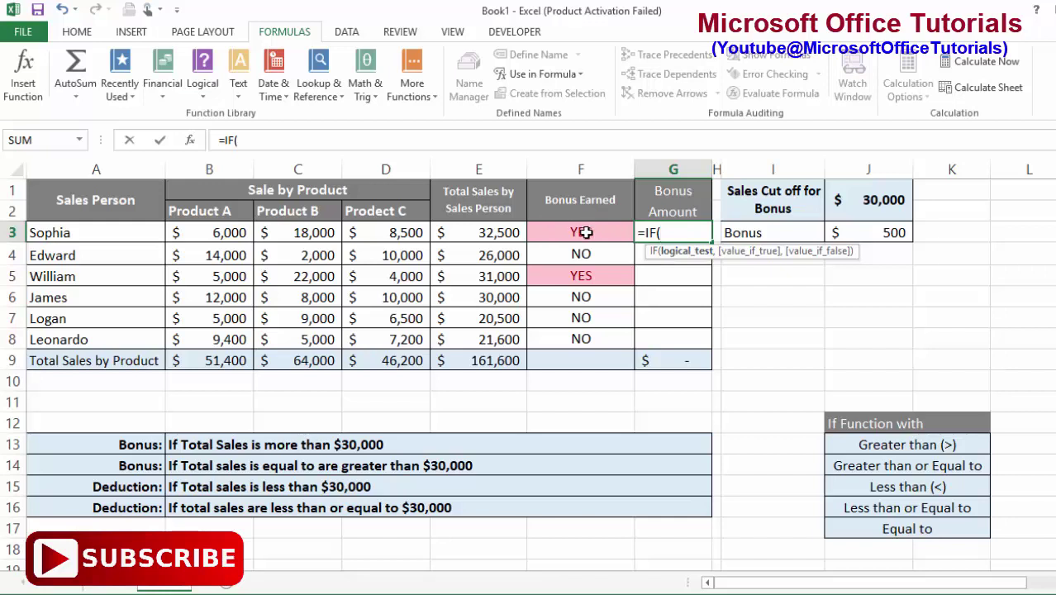
left_click(589, 234)
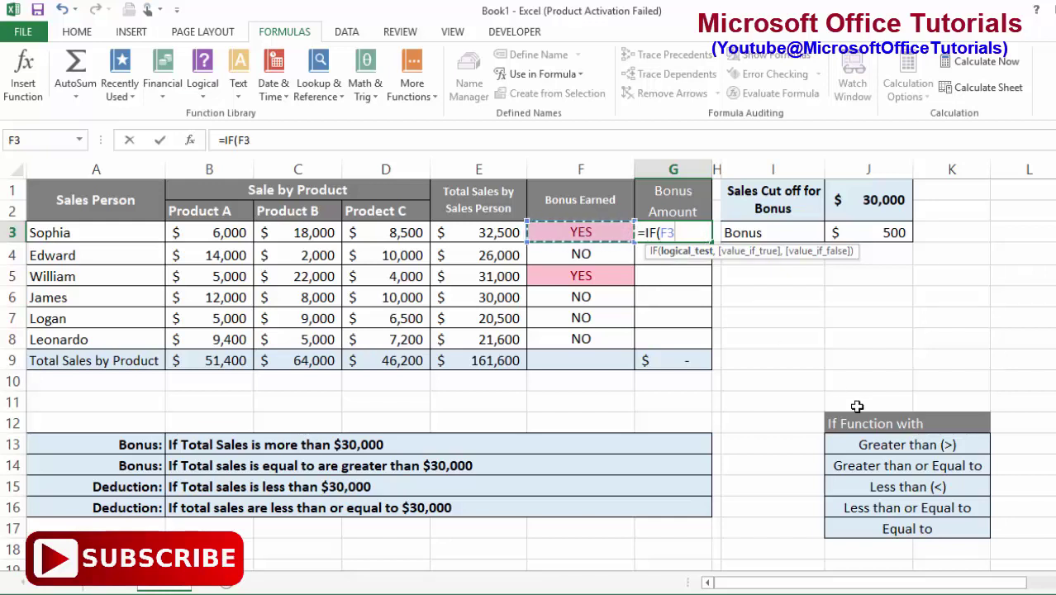
type("=\"YES")
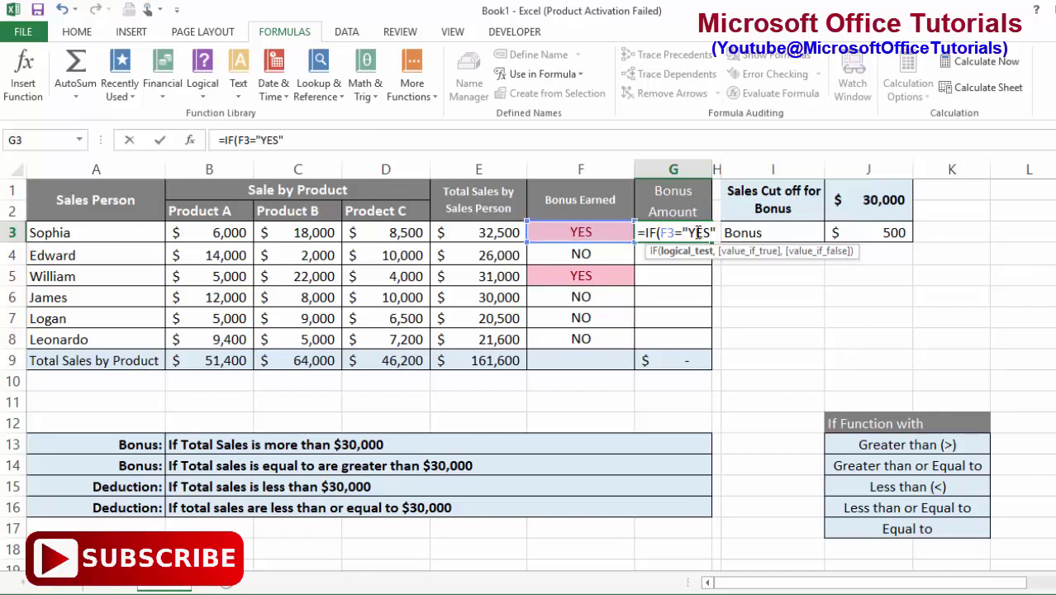
type(",")
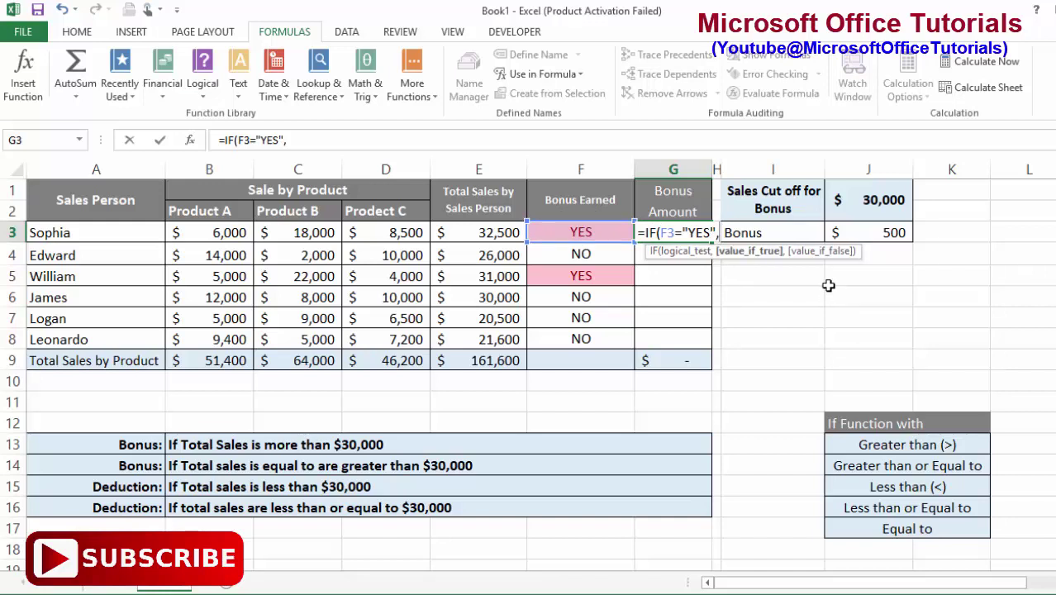
left_click(867, 232)
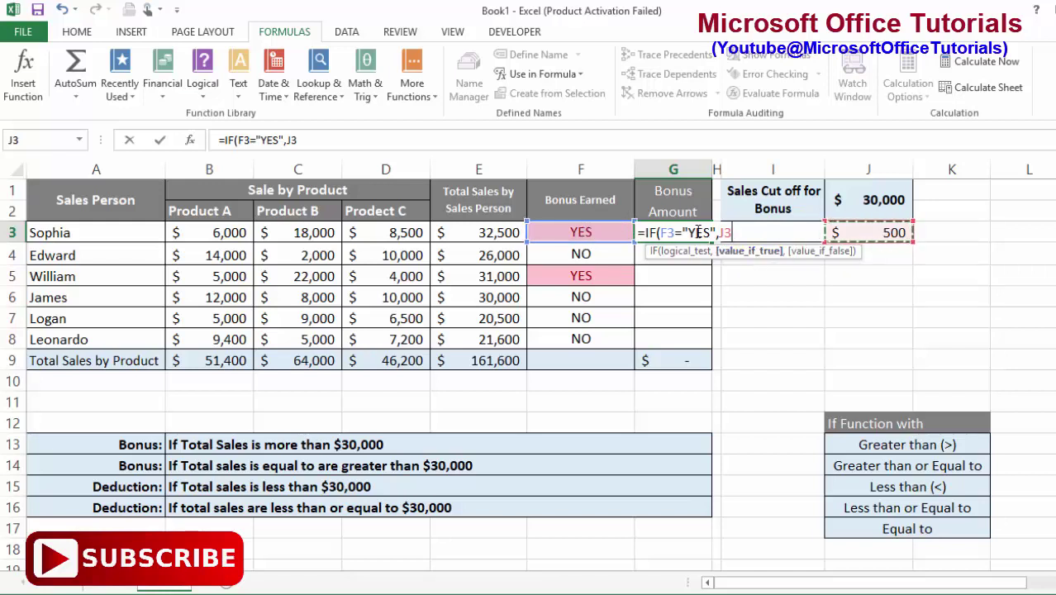
type(",\"0")
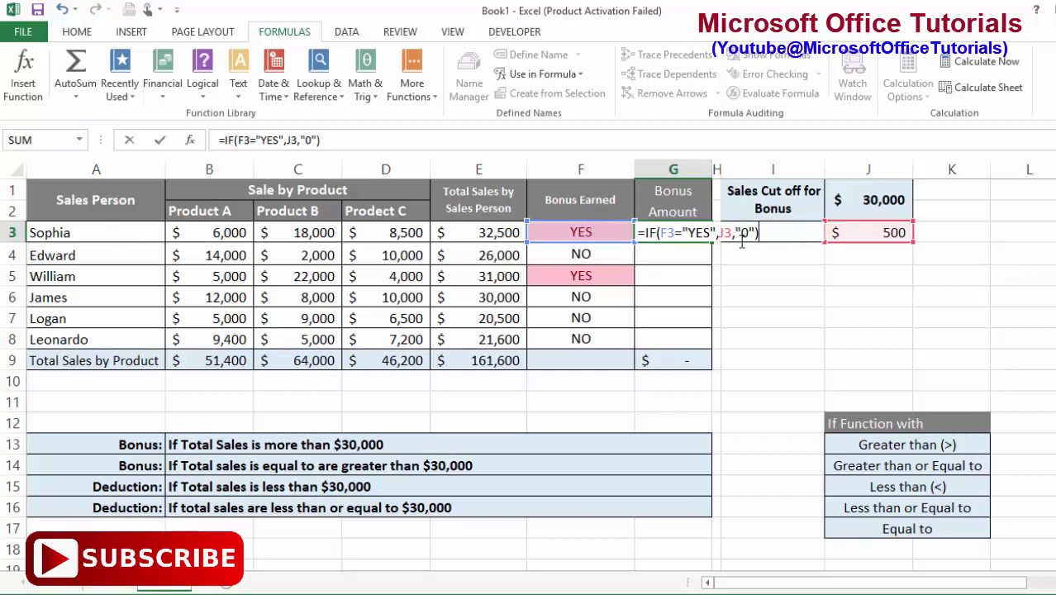
key("Return")
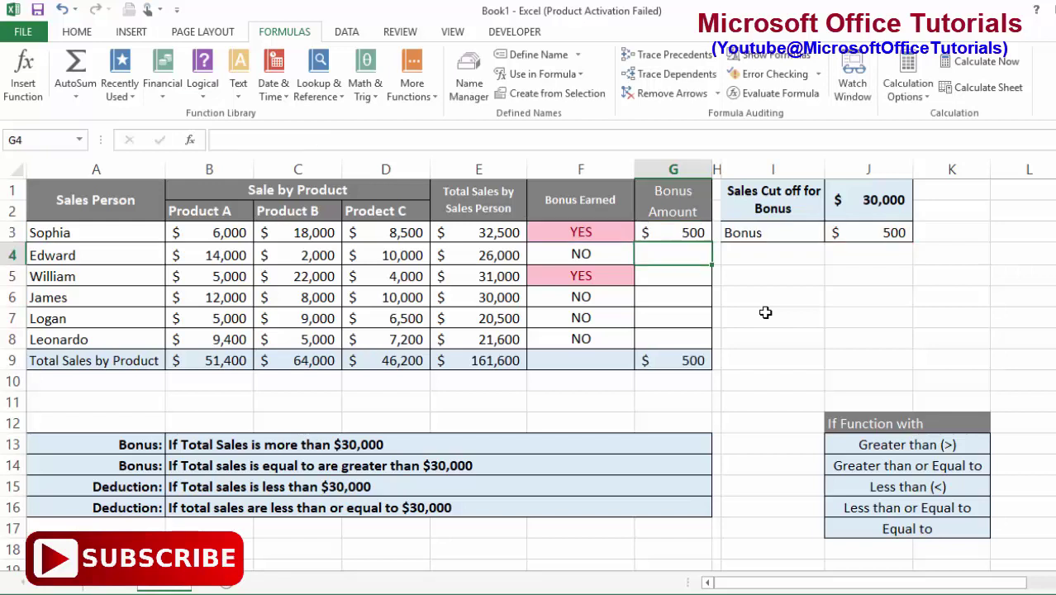
Fill the G3 formula down to G6 and inspect the cell references copied into G4
left_click(692, 234)
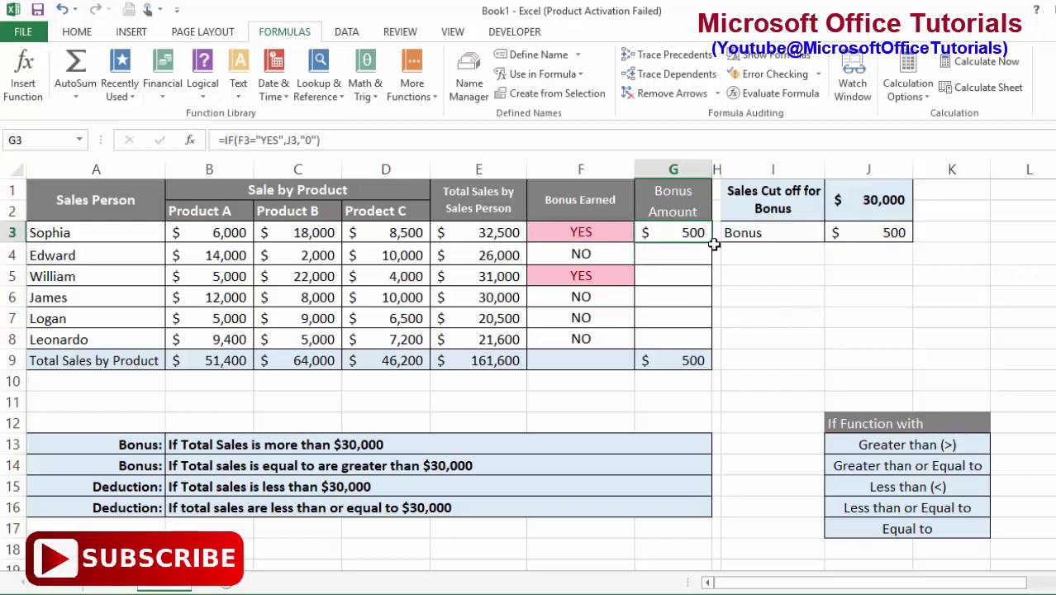
left_click_drag(712, 240, 712, 304)
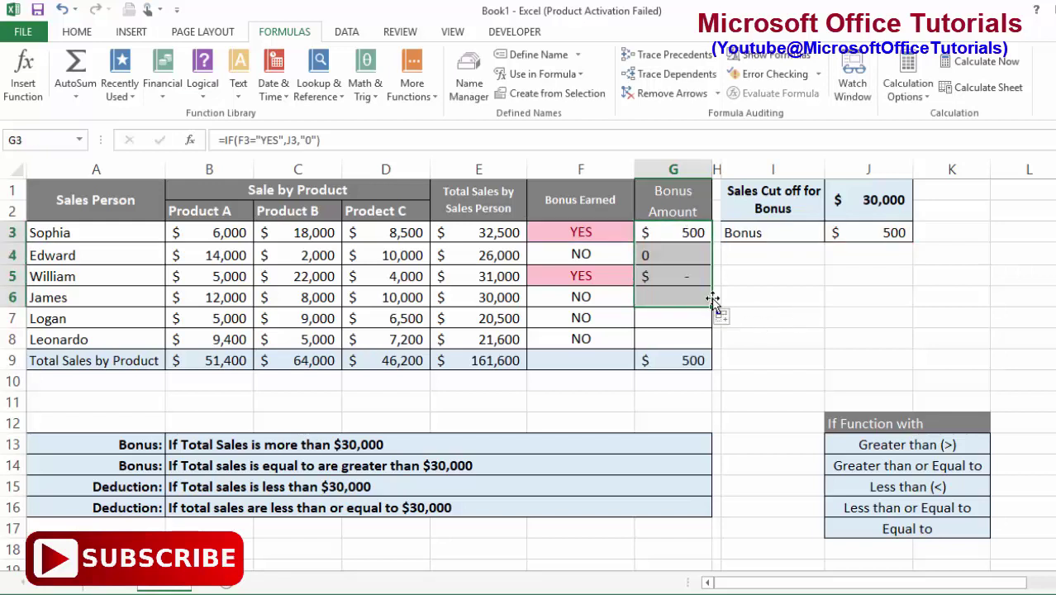
left_click(701, 258)
double_click(701, 258)
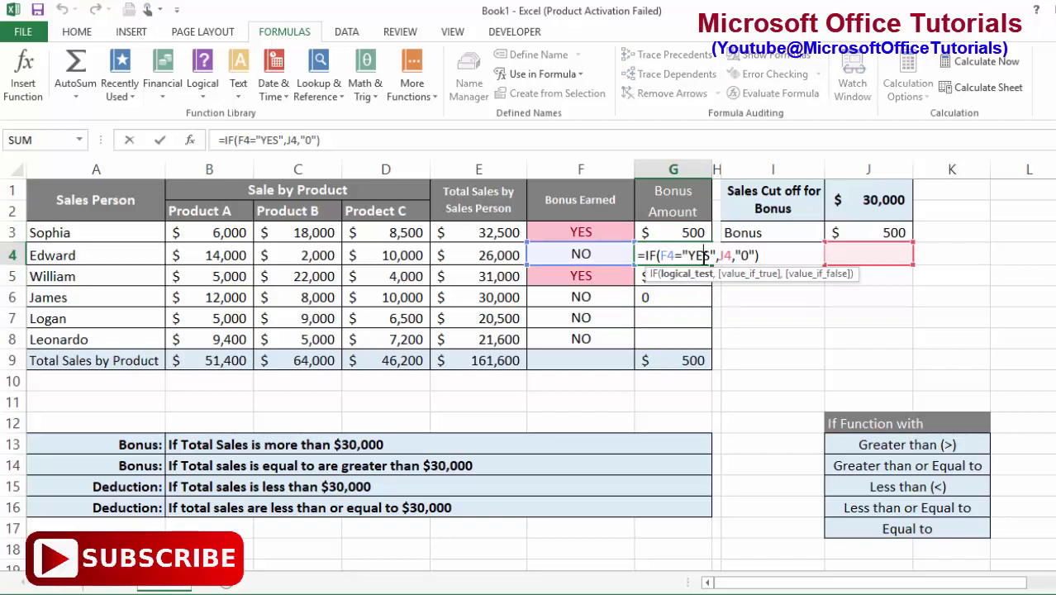
left_click(895, 264)
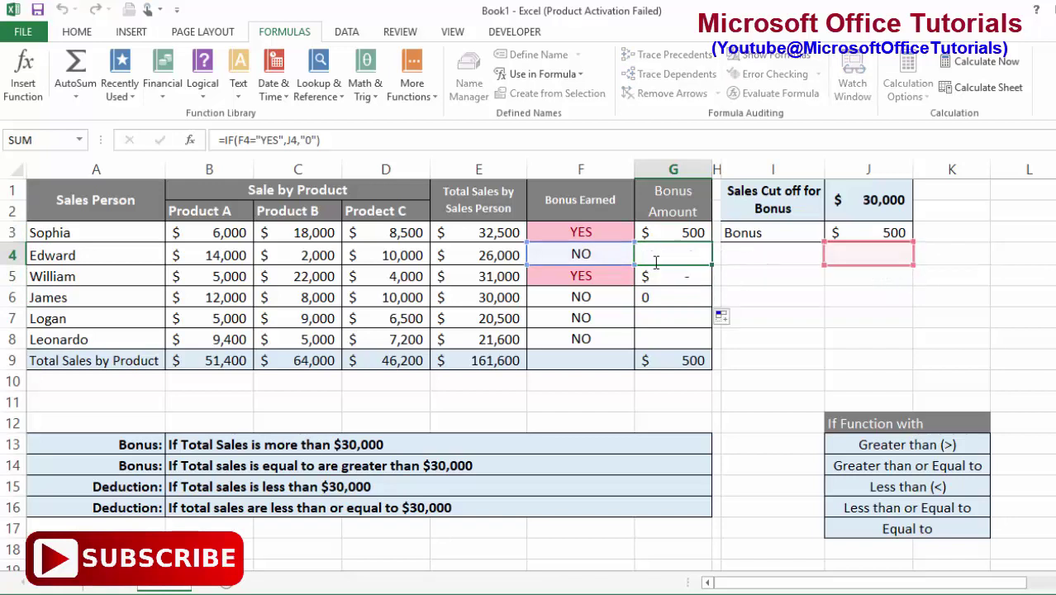
Make the bonus reference in G3's formula absolute as $J$3 and fill the formula down through G8
double_click(689, 234)
left_click(721, 233)
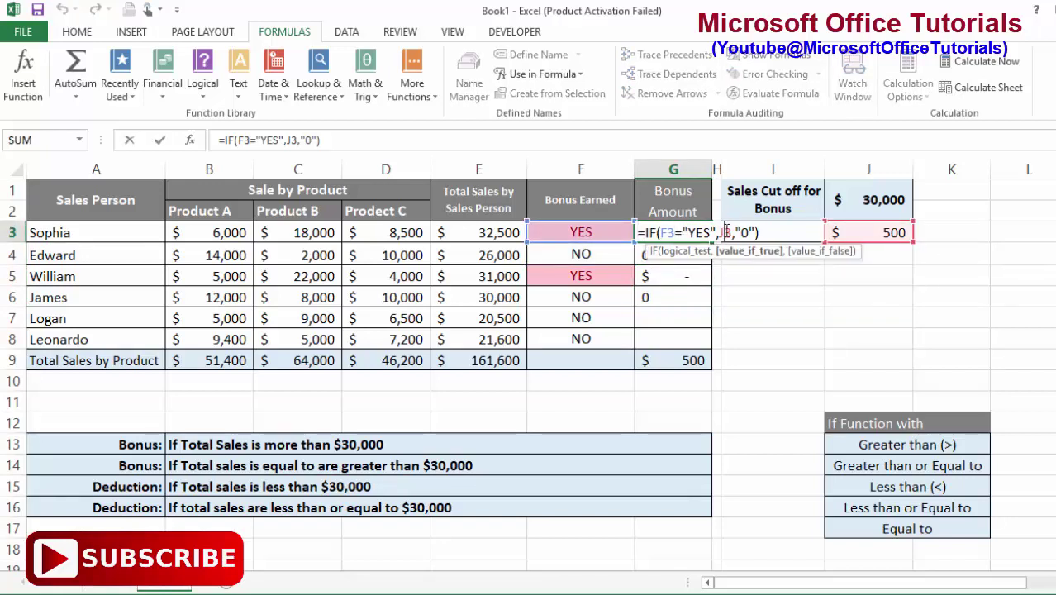
key("F4")
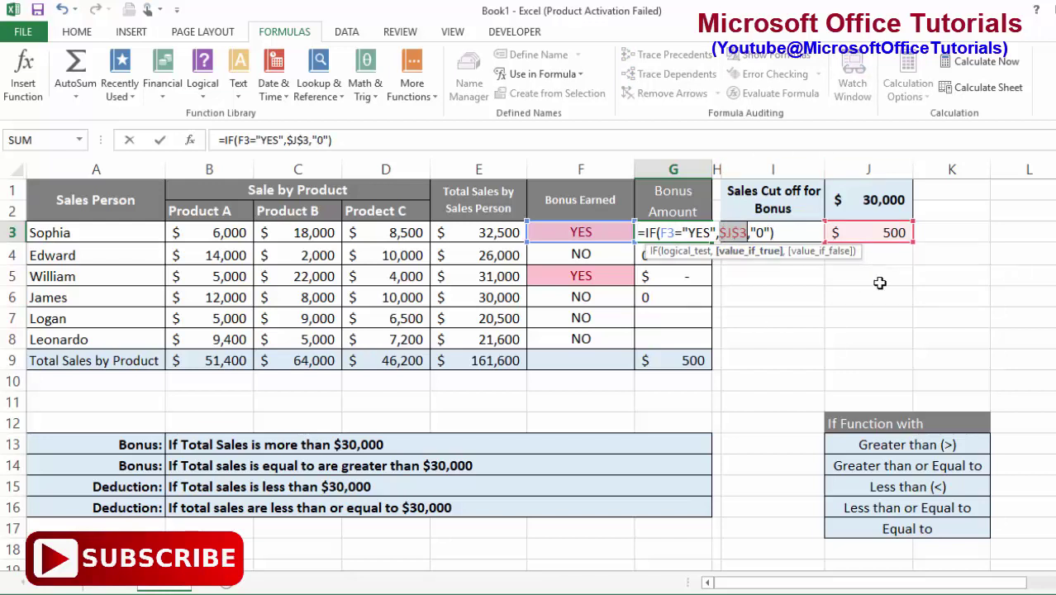
key("Return")
left_click(707, 239)
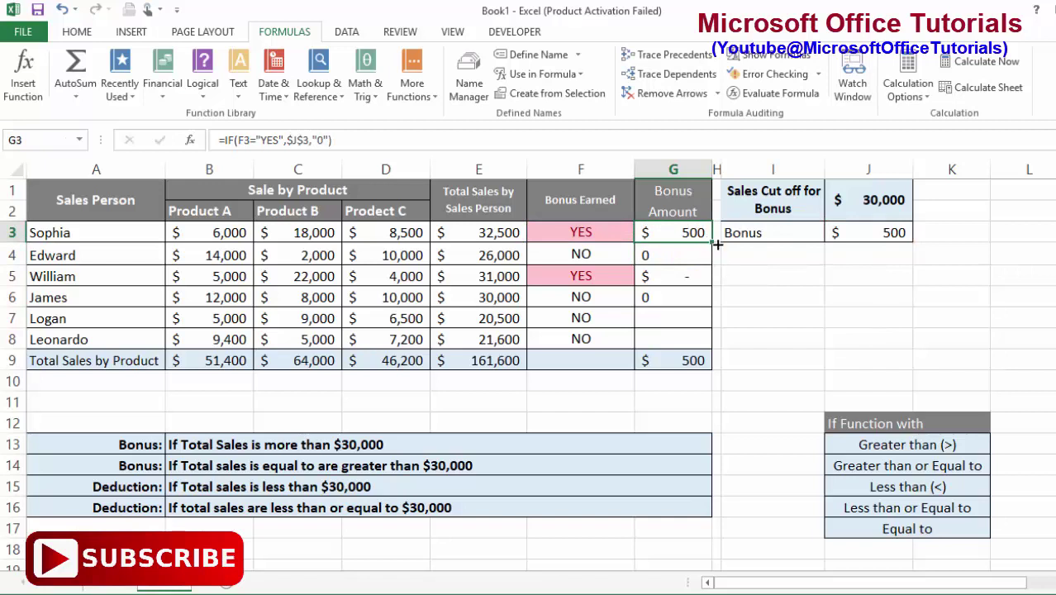
left_click_drag(717, 244, 712, 346)
left_click(733, 322)
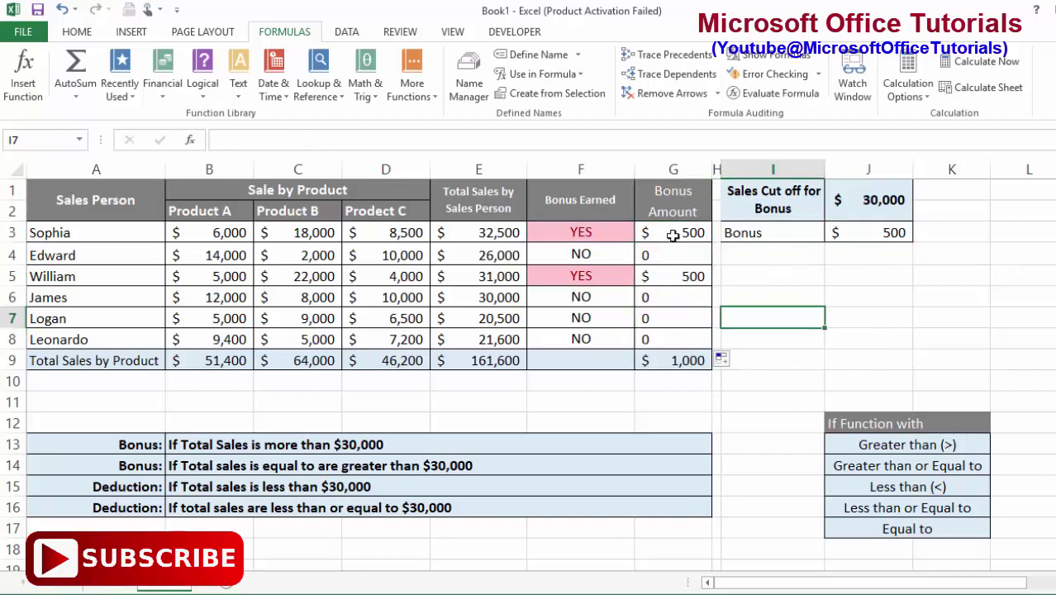
Compare each sales person's total sales, Bonus Earned result and Bonus Amount with the first bonus rule in row 13
left_click_drag(673, 236, 78, 228)
left_click(676, 275)
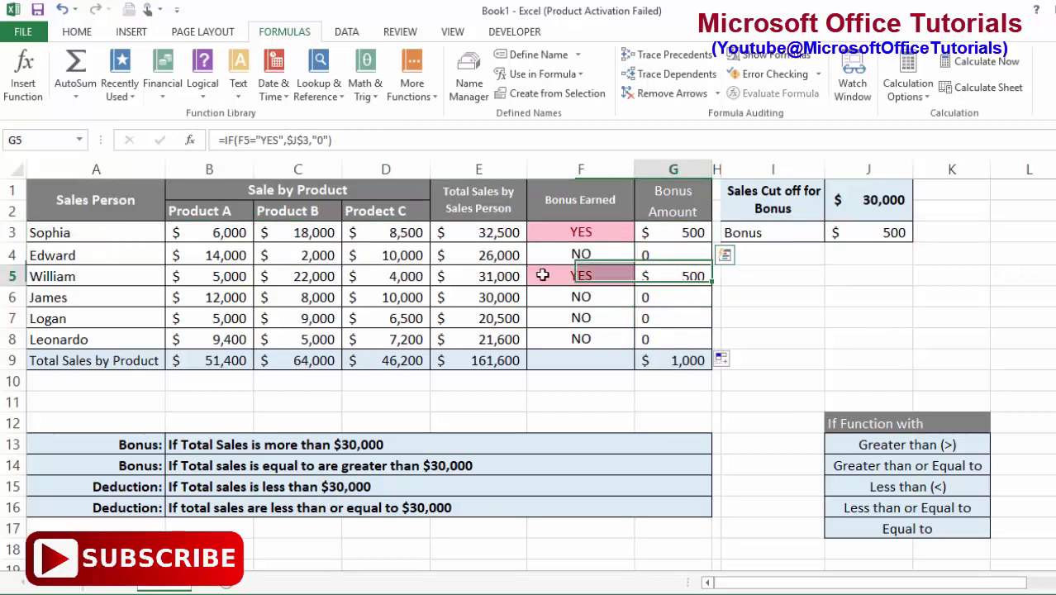
left_click_drag(542, 275, 65, 273)
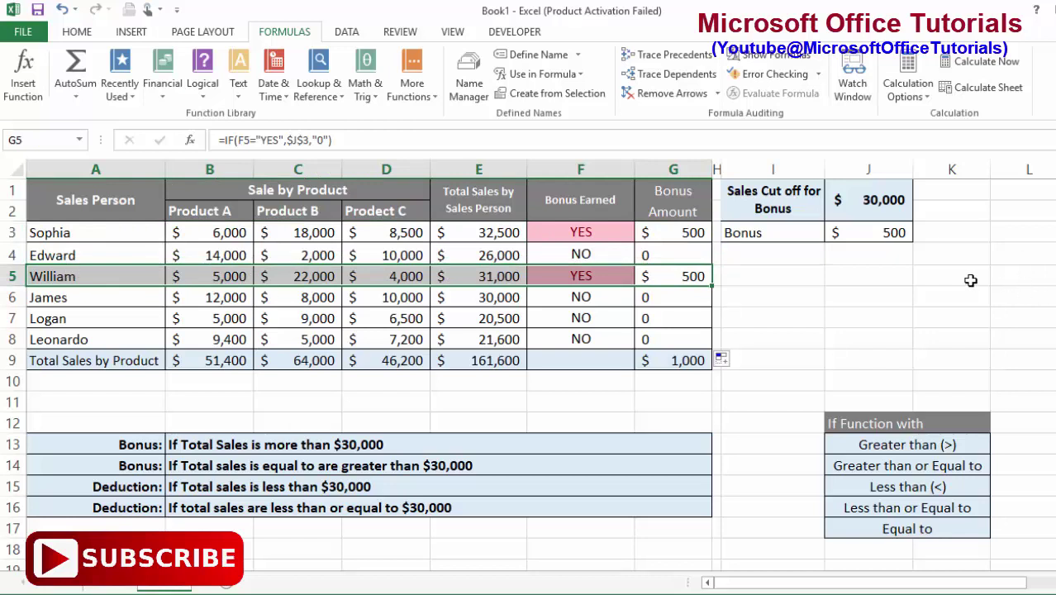
left_click(128, 445)
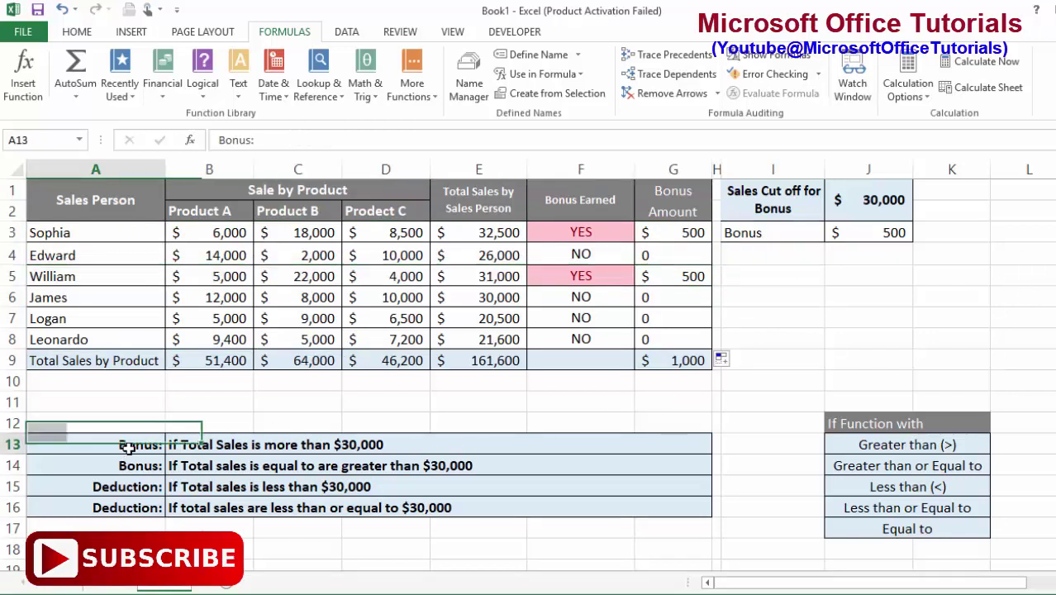
left_click(321, 447)
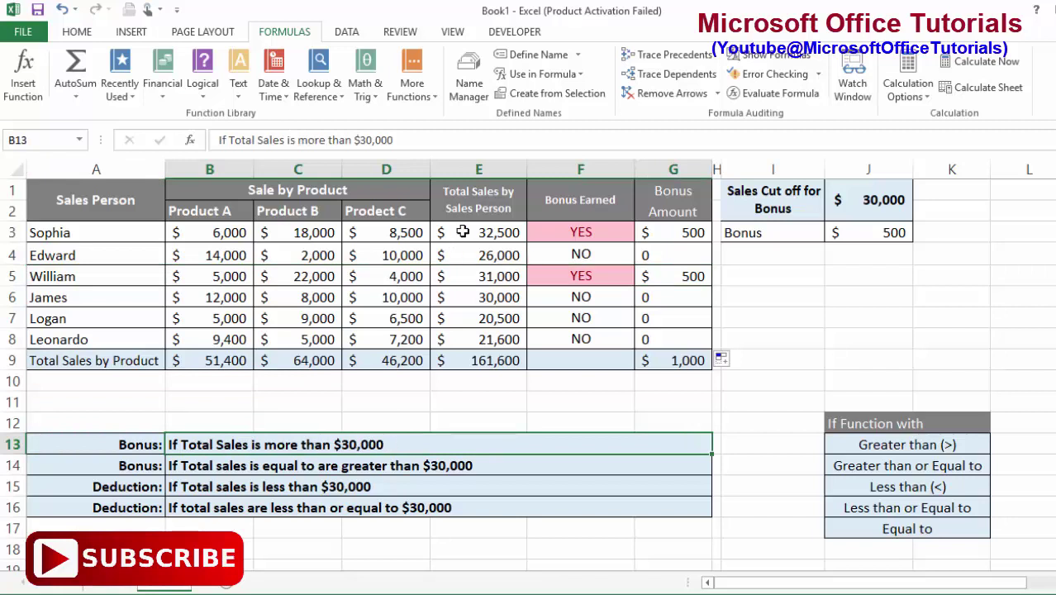
left_click_drag(462, 232, 661, 223)
left_click_drag(485, 275, 698, 273)
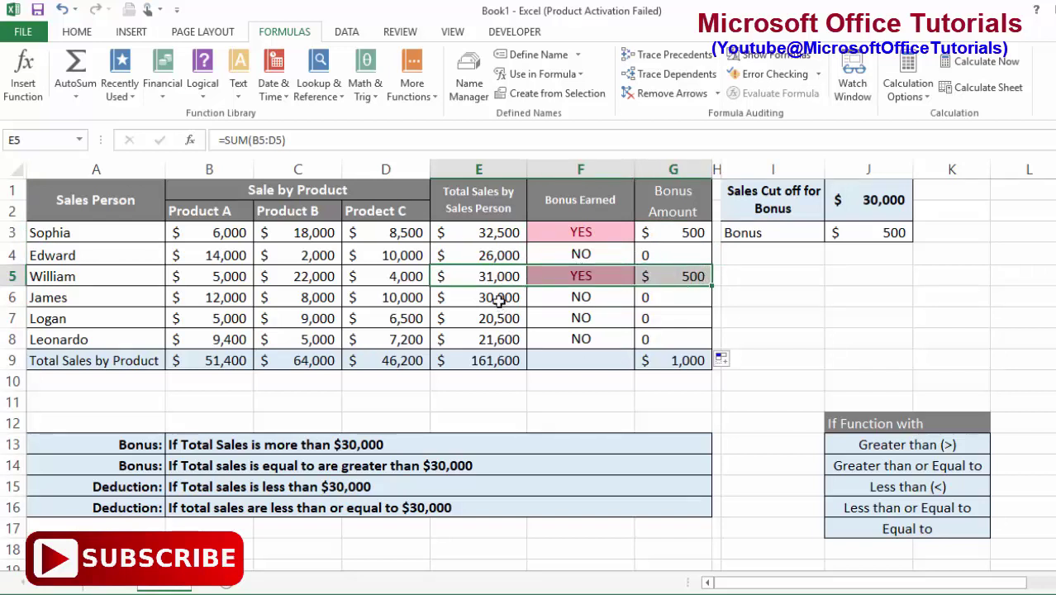
left_click_drag(499, 302, 665, 334)
left_click(510, 255)
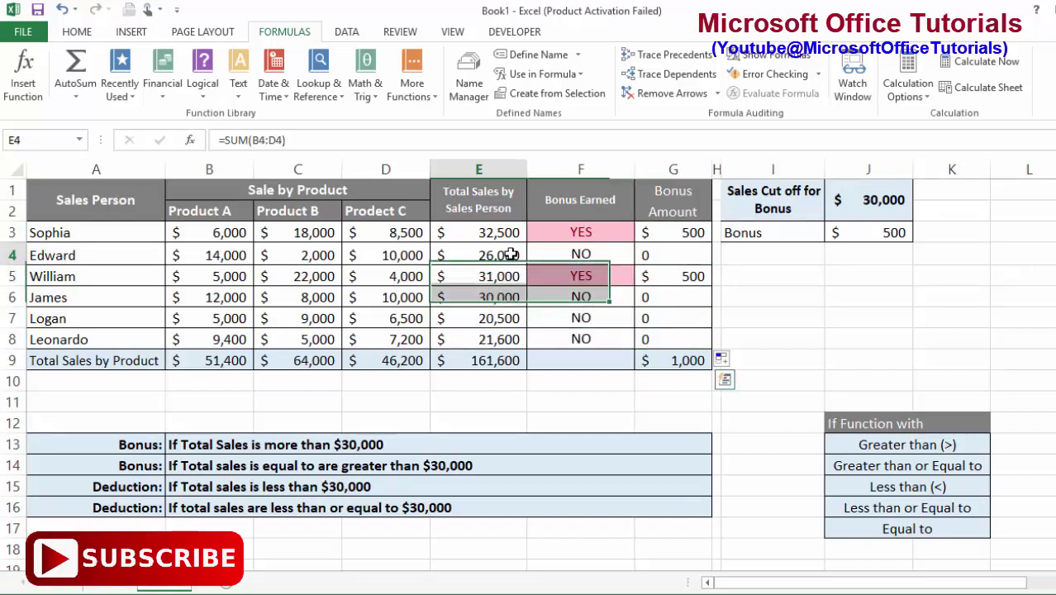
left_click_drag(579, 232, 641, 232)
left_click(607, 338)
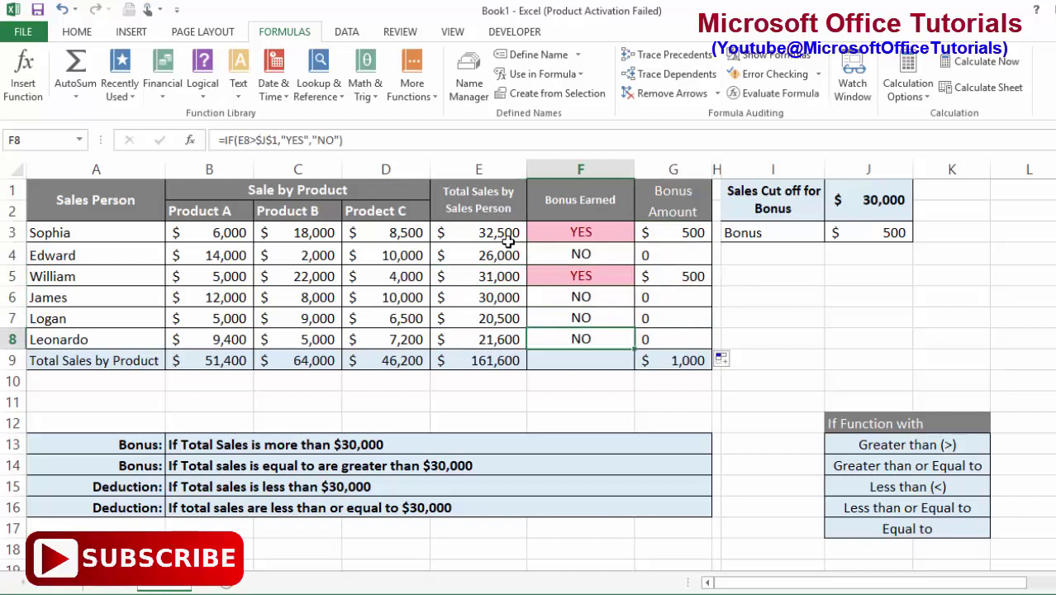
Review the comparison operator in F3's formula, the second bonus rule in row 14 and the total sales in E6
double_click(583, 233)
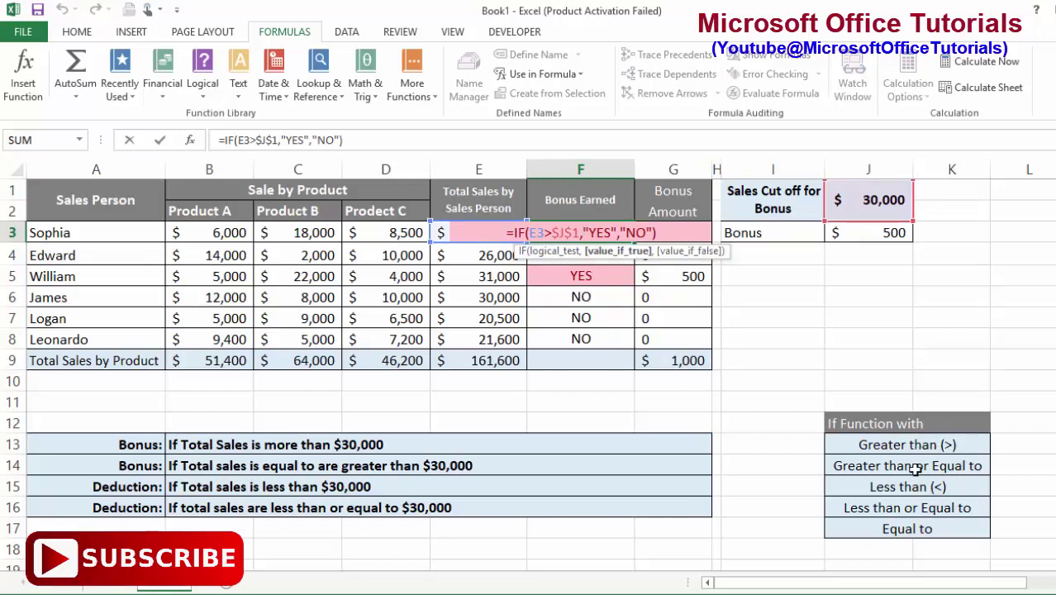
key("ctrl+Return")
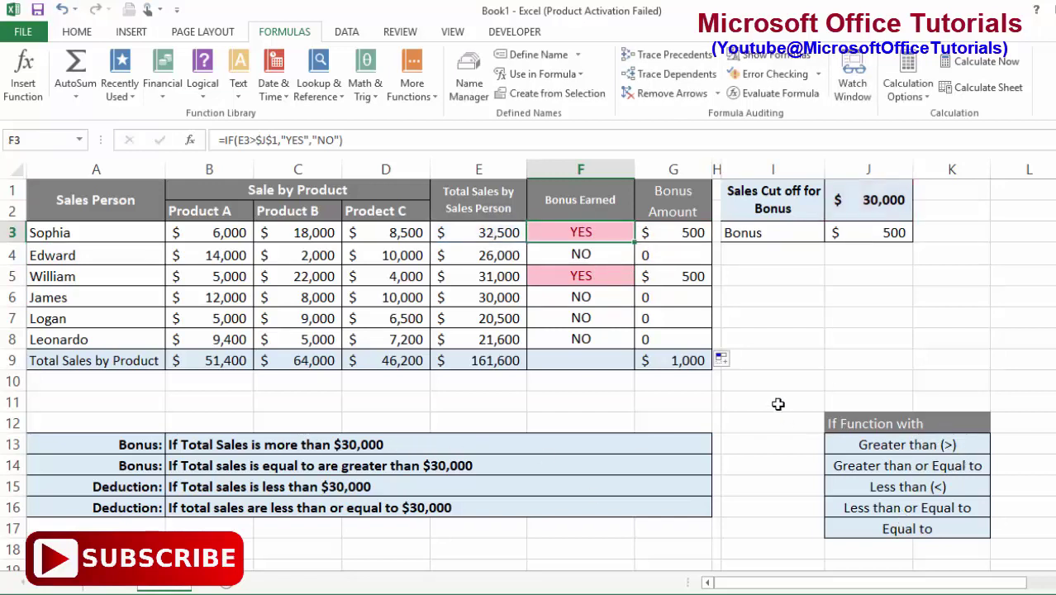
left_click_drag(100, 466, 132, 467)
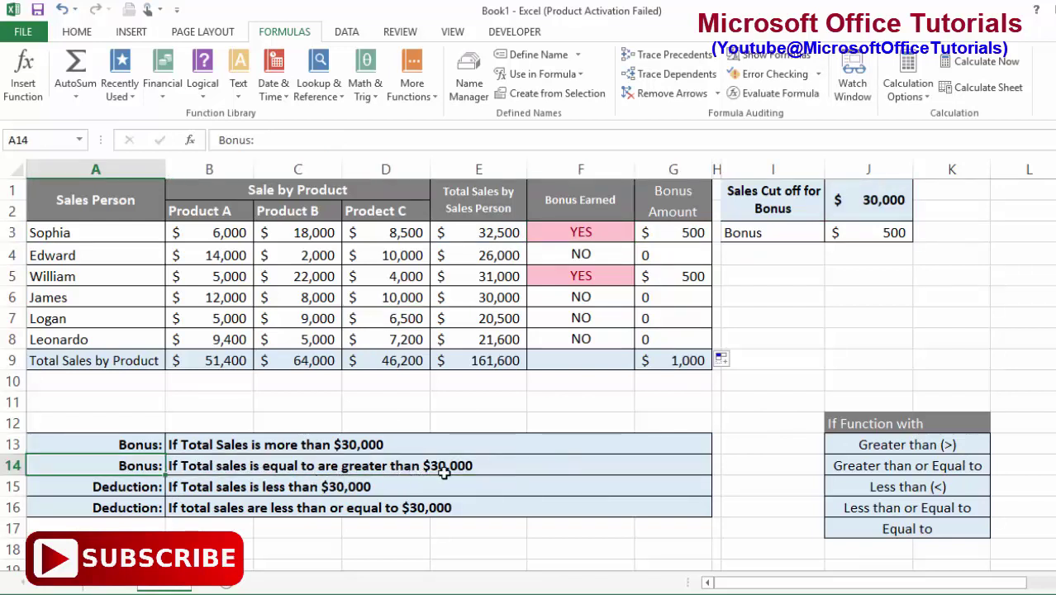
left_click(572, 237)
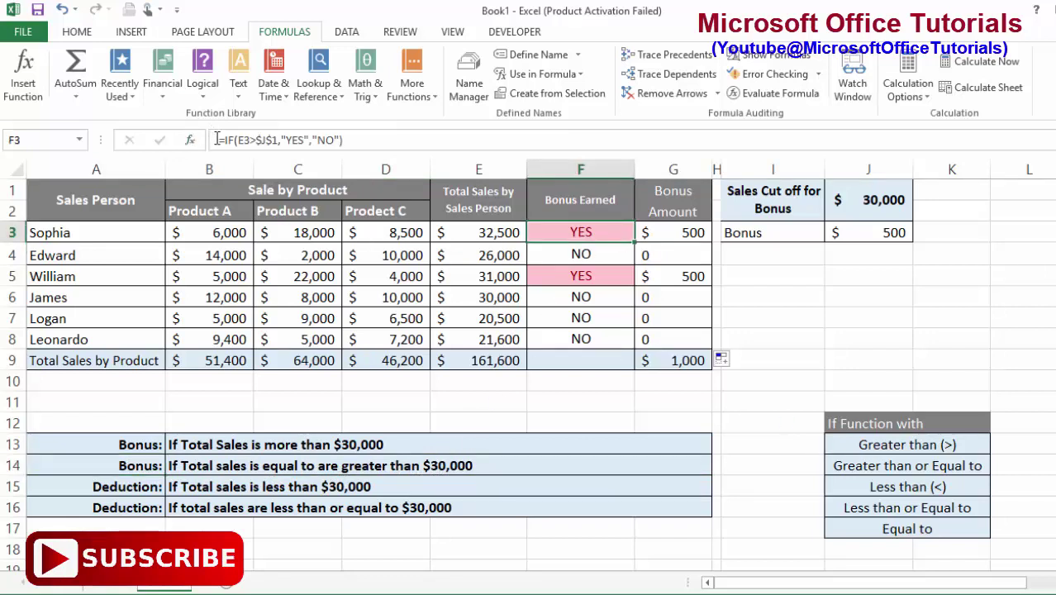
left_click(253, 141)
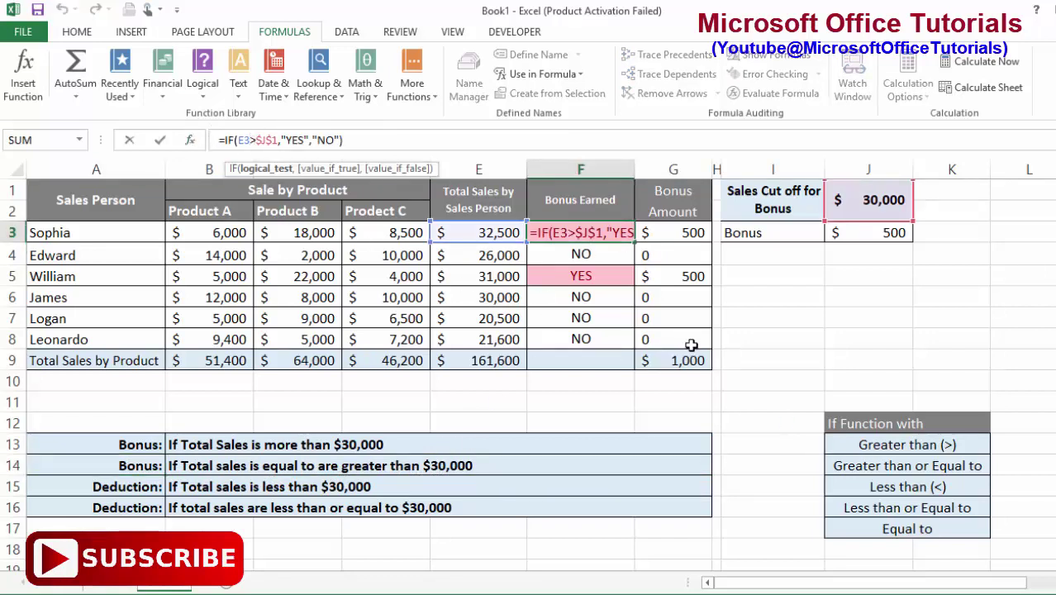
key("Escape")
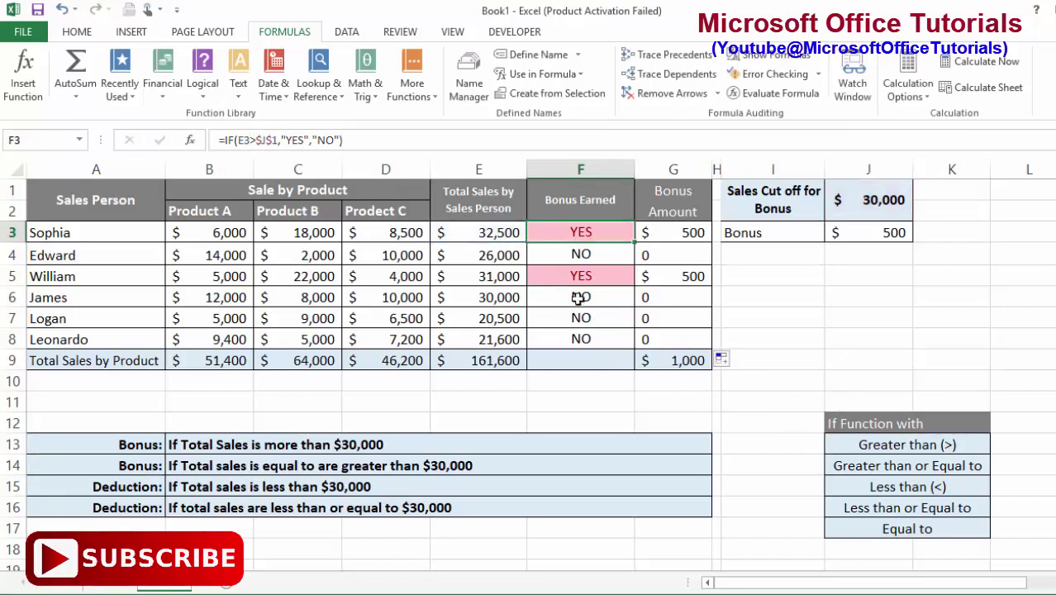
left_click(479, 296)
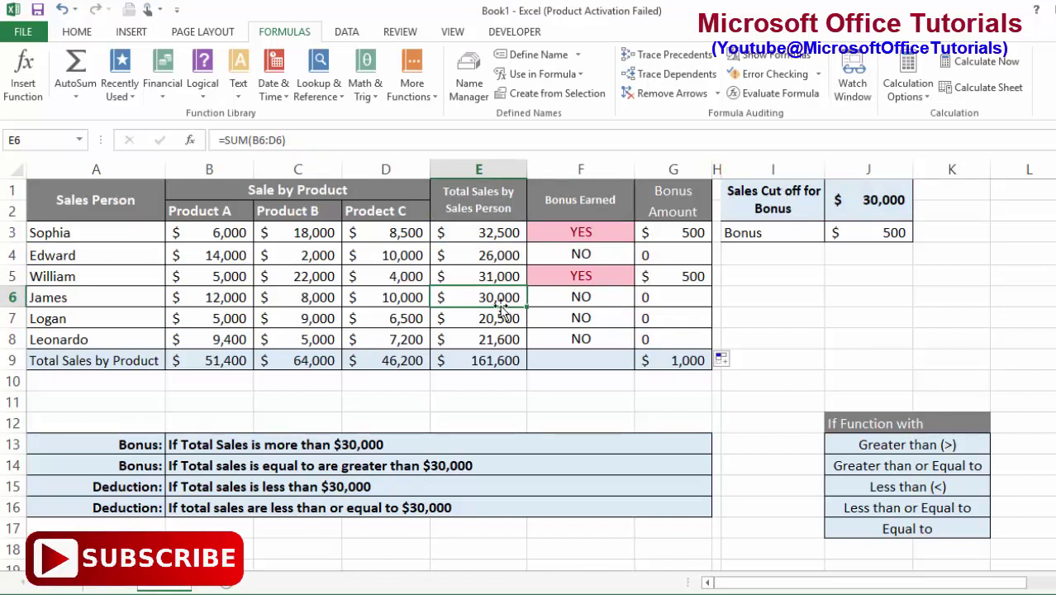
Change the comparison in F3's formula to greater than or equal to, making it =IF(E3>=$J$1,"YES","NO")
double_click(571, 236)
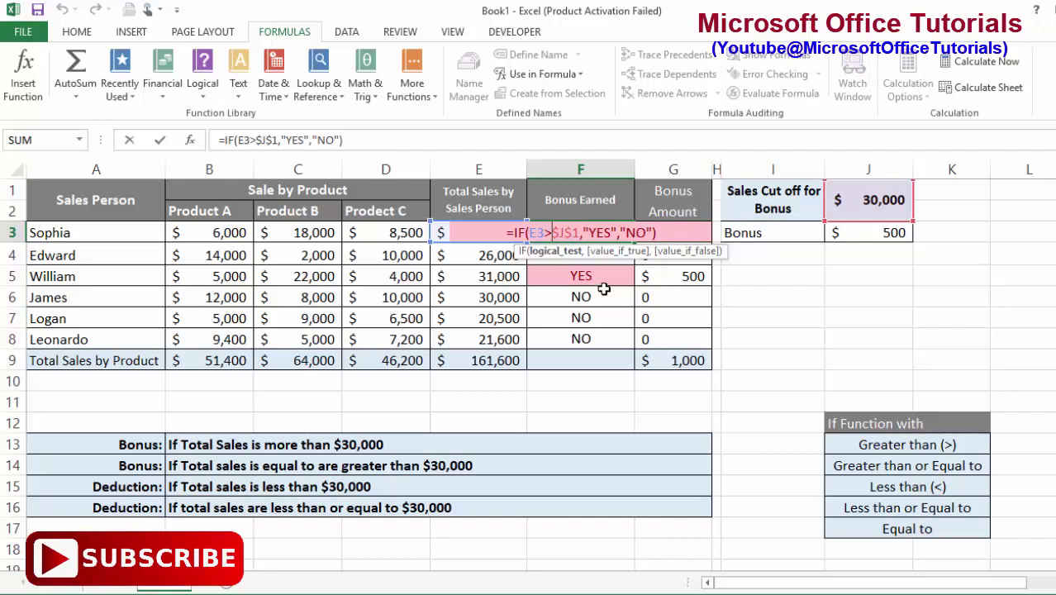
type("=")
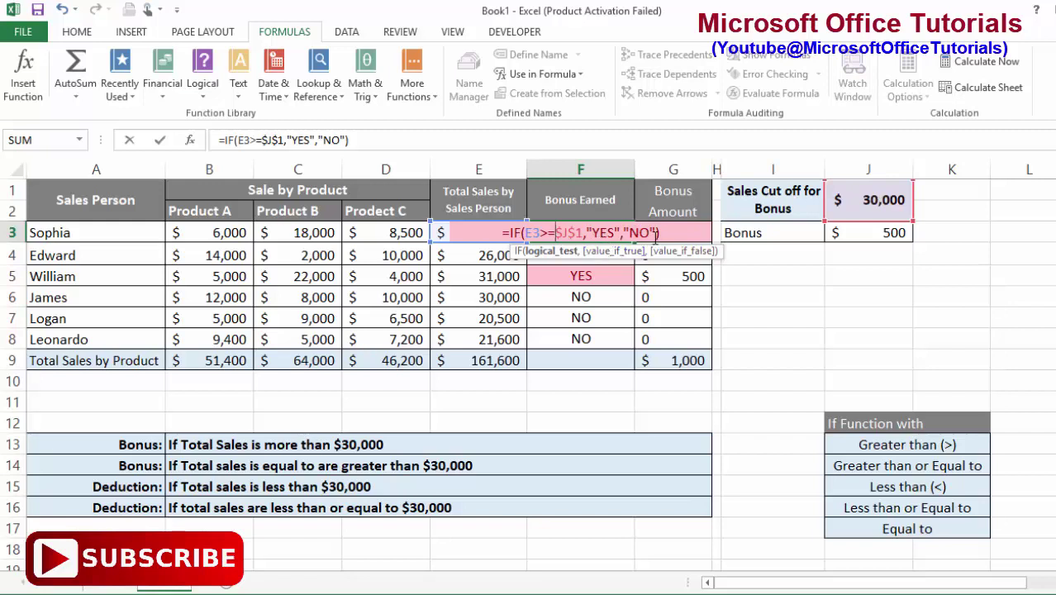
key("Return")
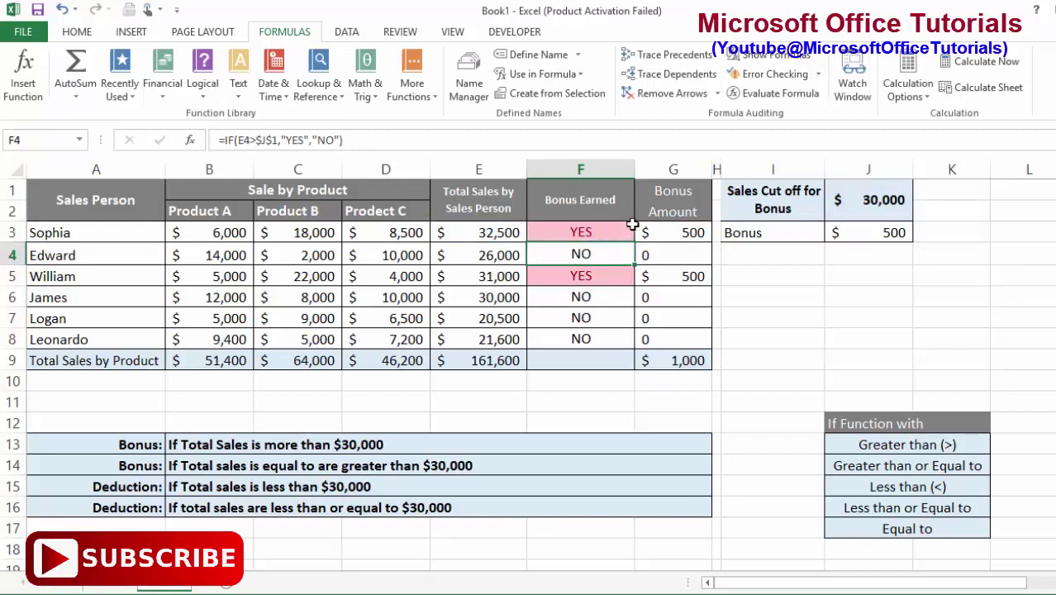
Fill the updated Bonus Earned formula from F3 down through F8
left_click(627, 236)
left_click_drag(637, 246, 628, 345)
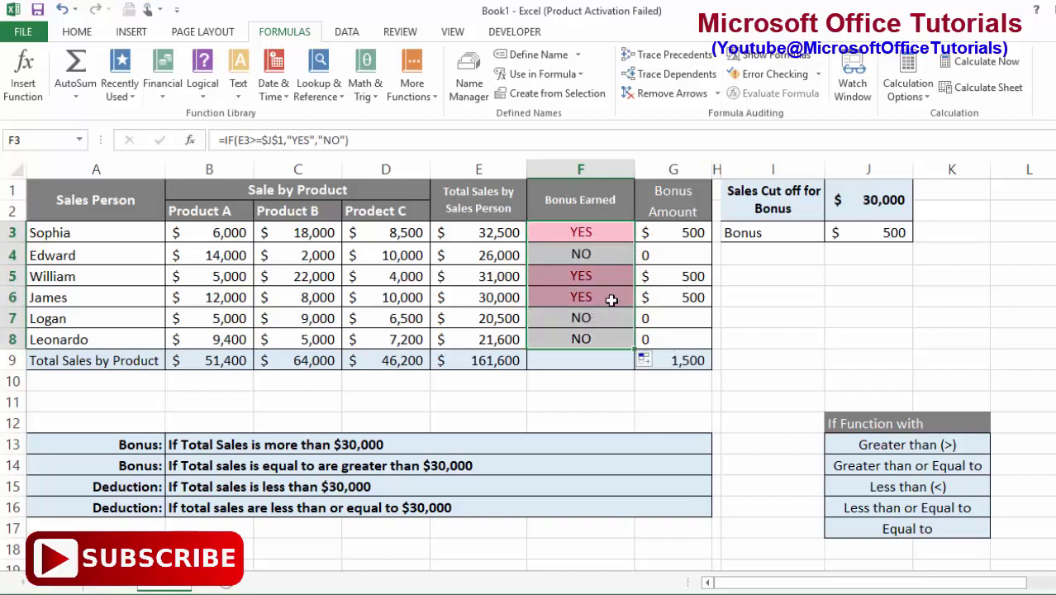
Compare the total sales and Bonus Earned results in rows 3, 5 and 6 with the second bonus rule in row 14
left_click_drag(608, 299, 551, 295)
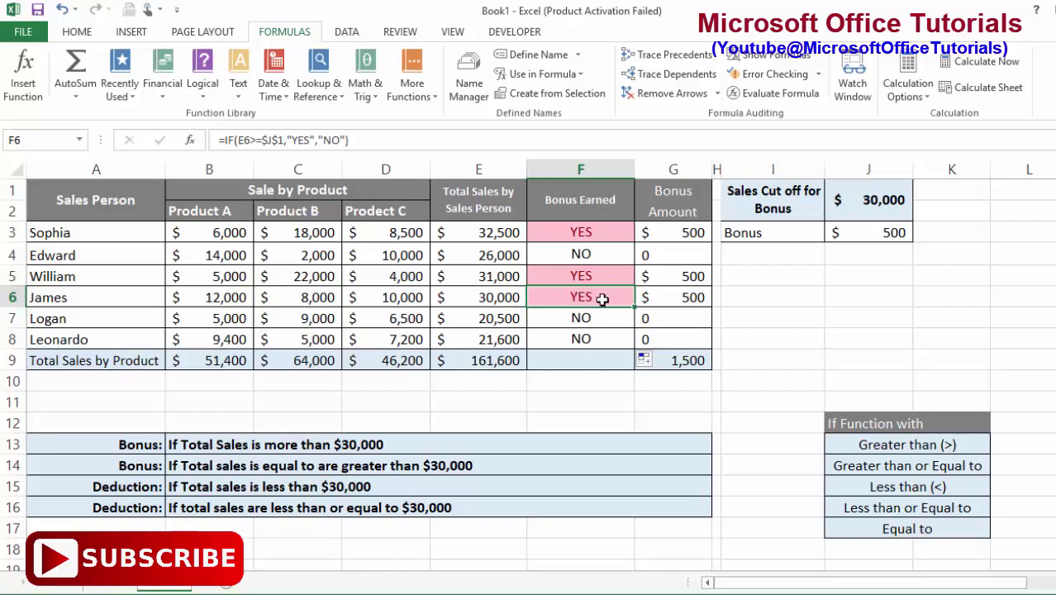
left_click(507, 298)
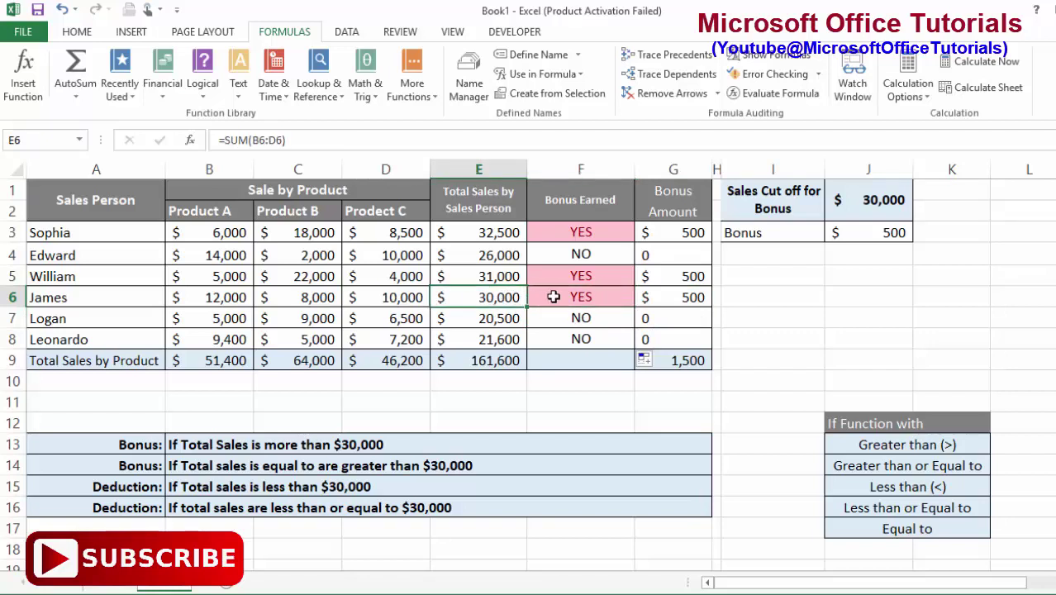
left_click(215, 466)
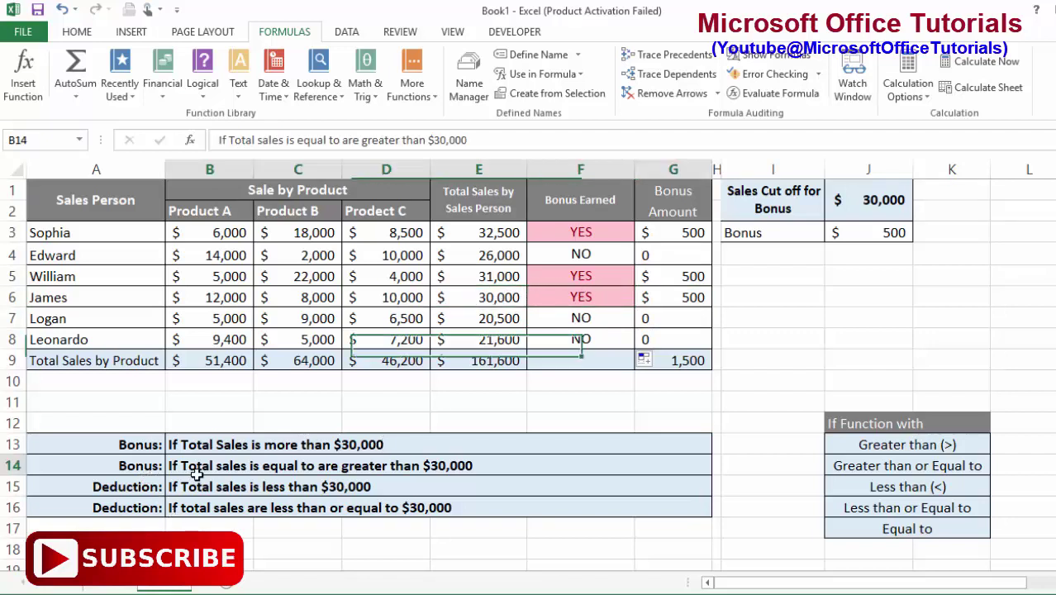
left_click_drag(494, 234, 580, 240)
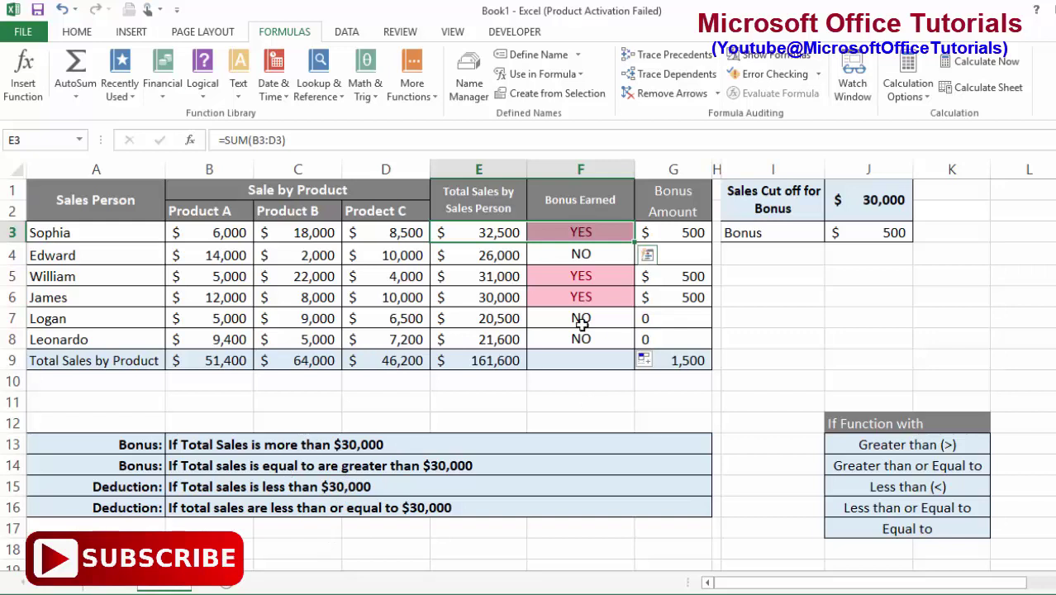
left_click_drag(483, 297, 560, 299)
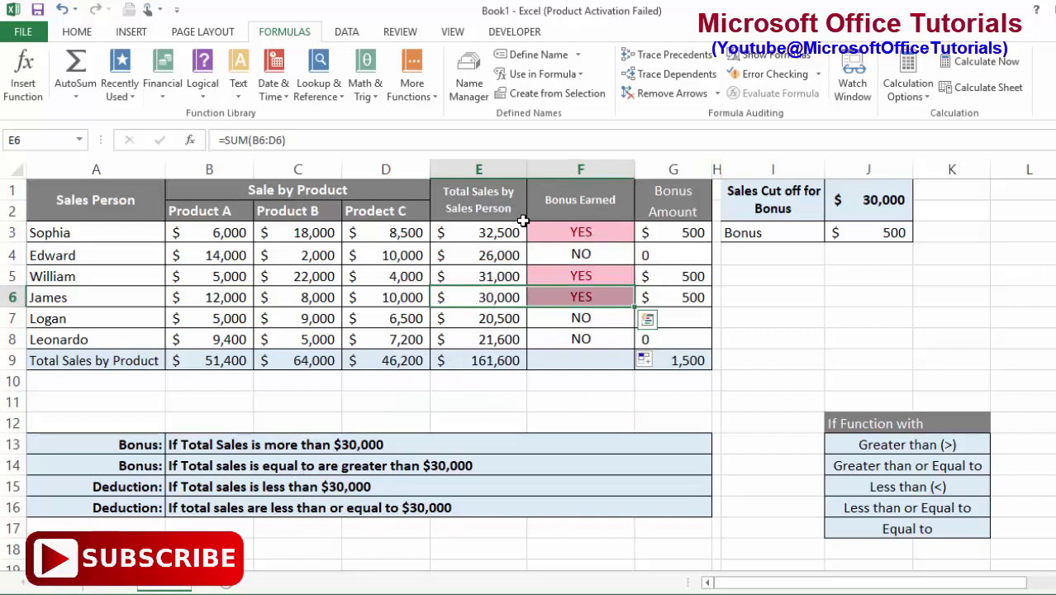
left_click_drag(487, 281, 579, 232)
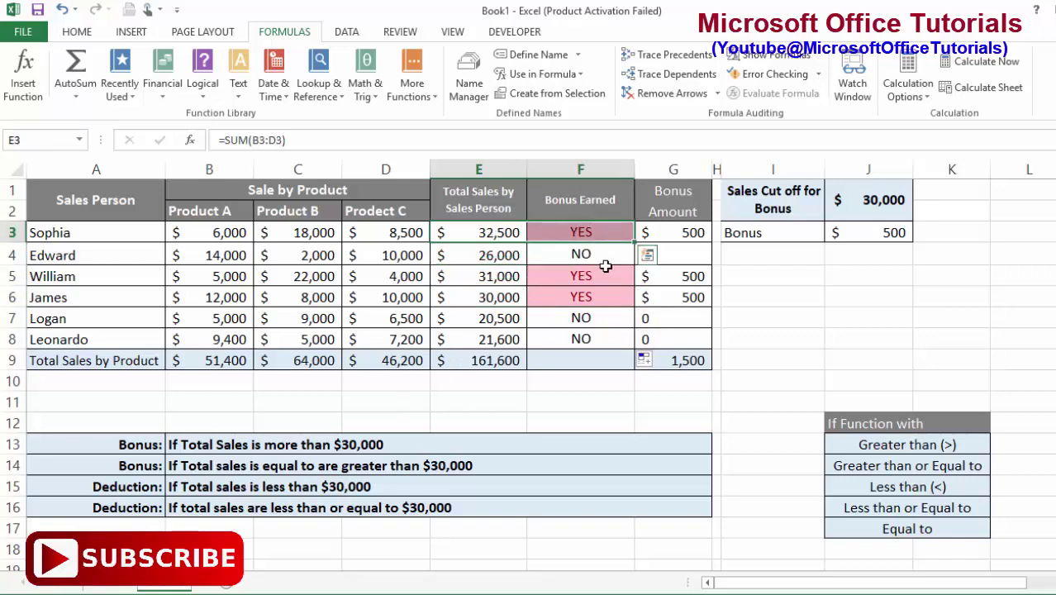
Review the equal-to comparison in G3's bonus formula against the comparison operator list in J13:K17 and the bonus rule in row 14
left_click(691, 230)
double_click(700, 232)
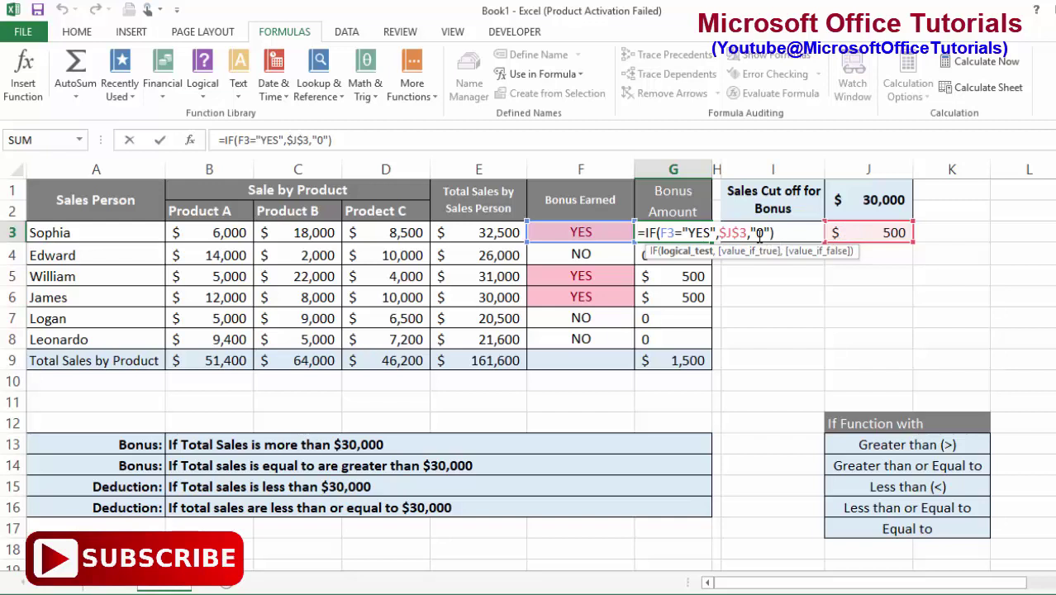
key("ctrl+Return")
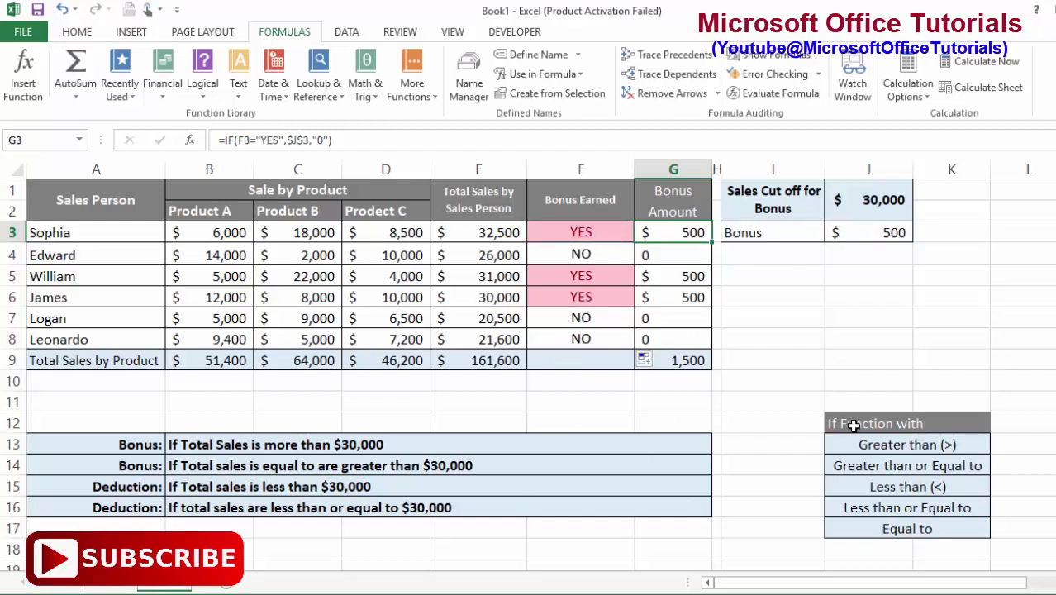
left_click(874, 467)
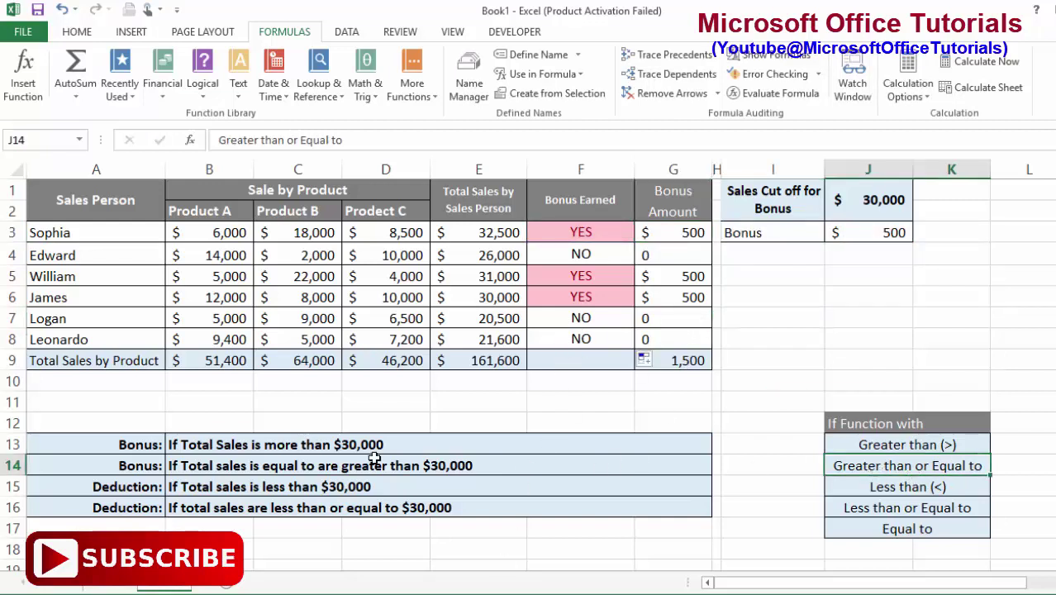
left_click_drag(124, 465, 465, 466)
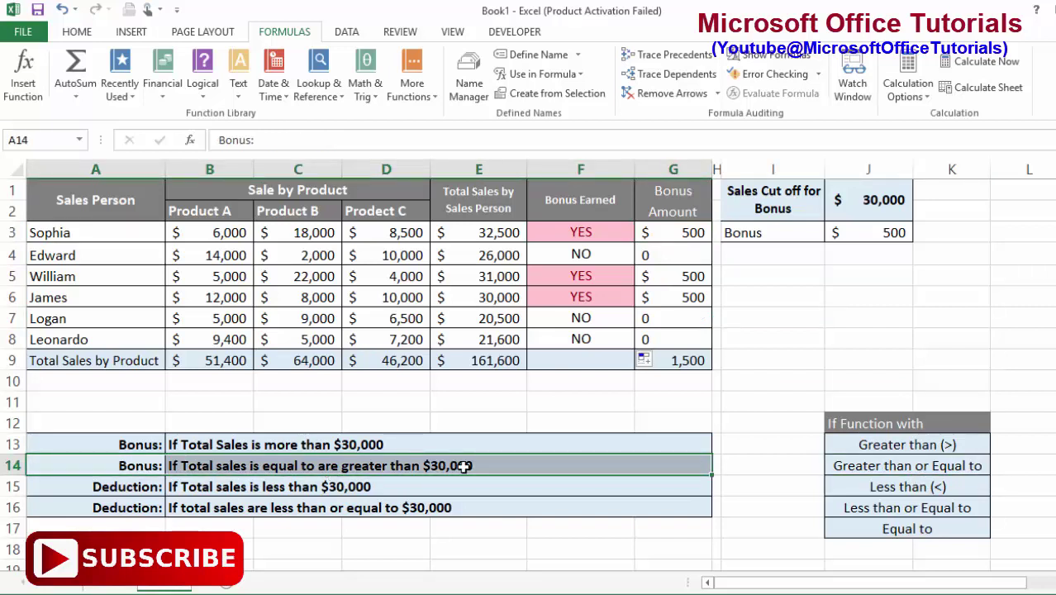
left_click(864, 529)
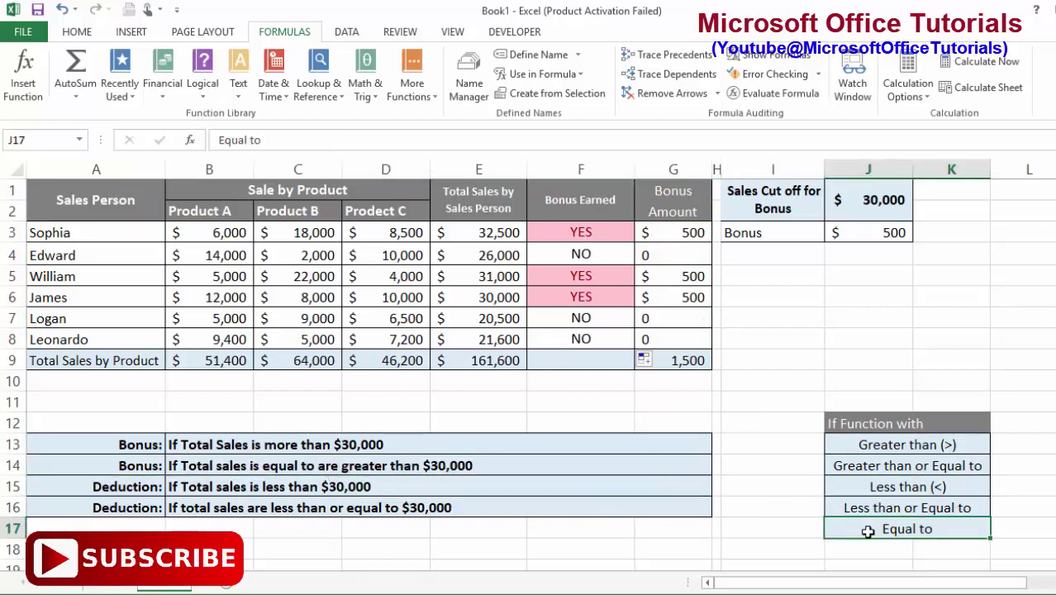
left_click(655, 234)
double_click(656, 234)
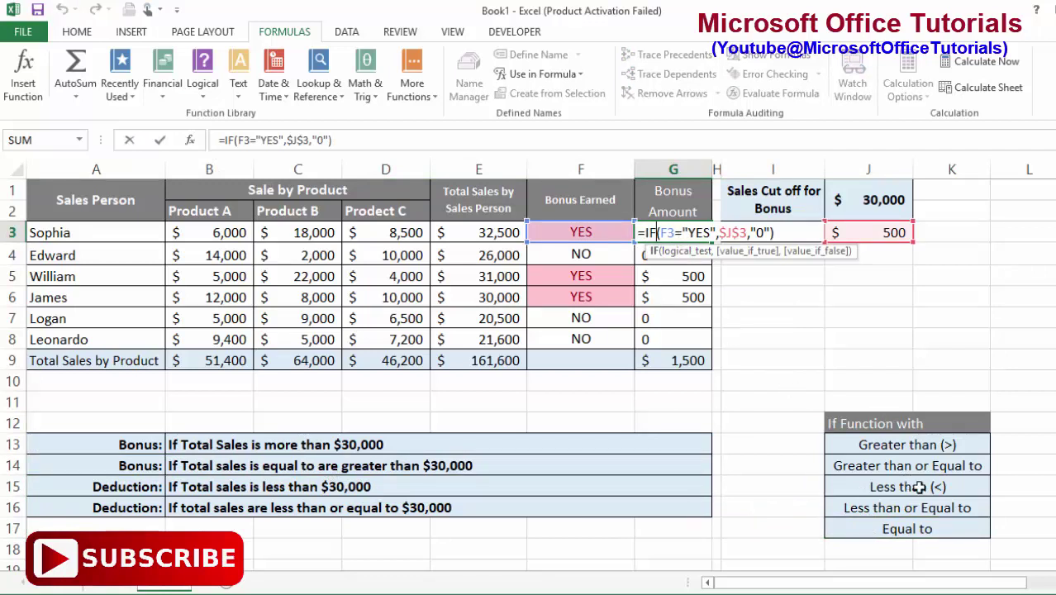
left_click(913, 446)
left_click(926, 465)
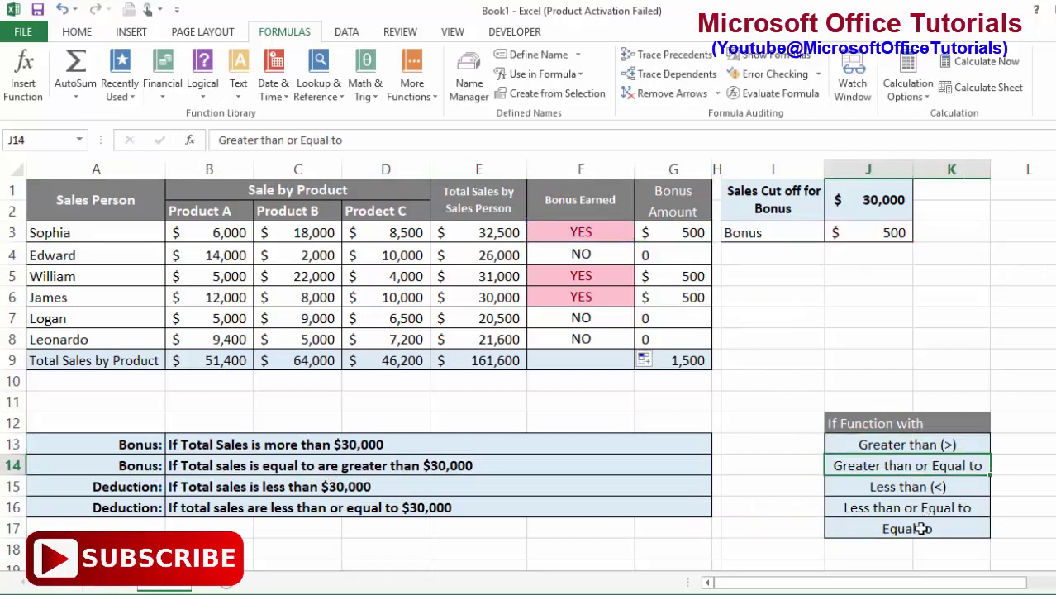
Fill the Equal to, Greater than (>) and Greater than or Equal to entries in the operator list with yellow
left_click(917, 527)
left_click(76, 31)
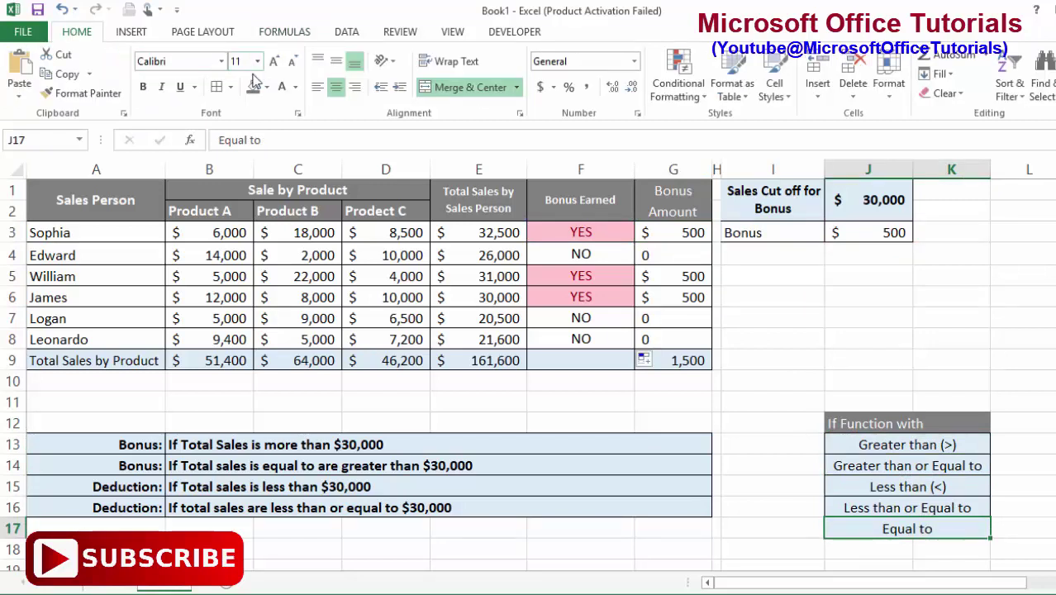
left_click(266, 87)
left_click(295, 218)
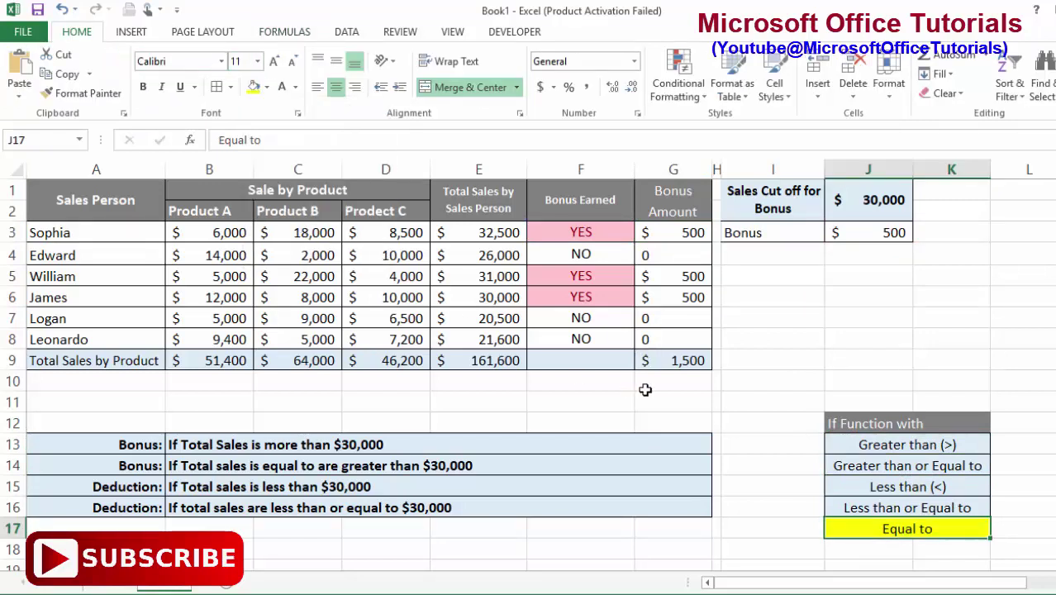
left_click_drag(882, 445, 891, 471)
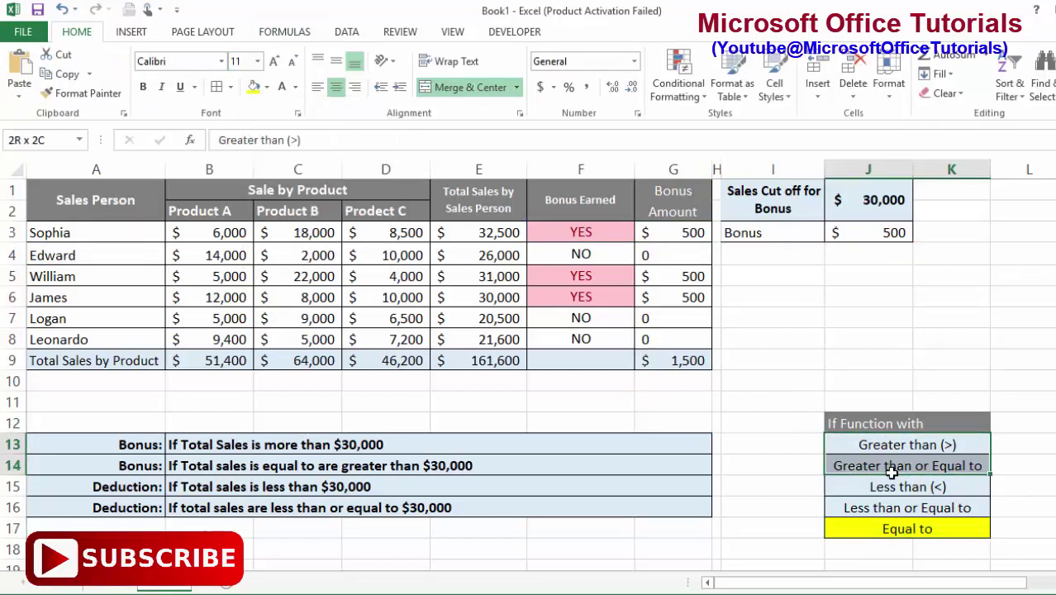
left_click(253, 86)
left_click(745, 420)
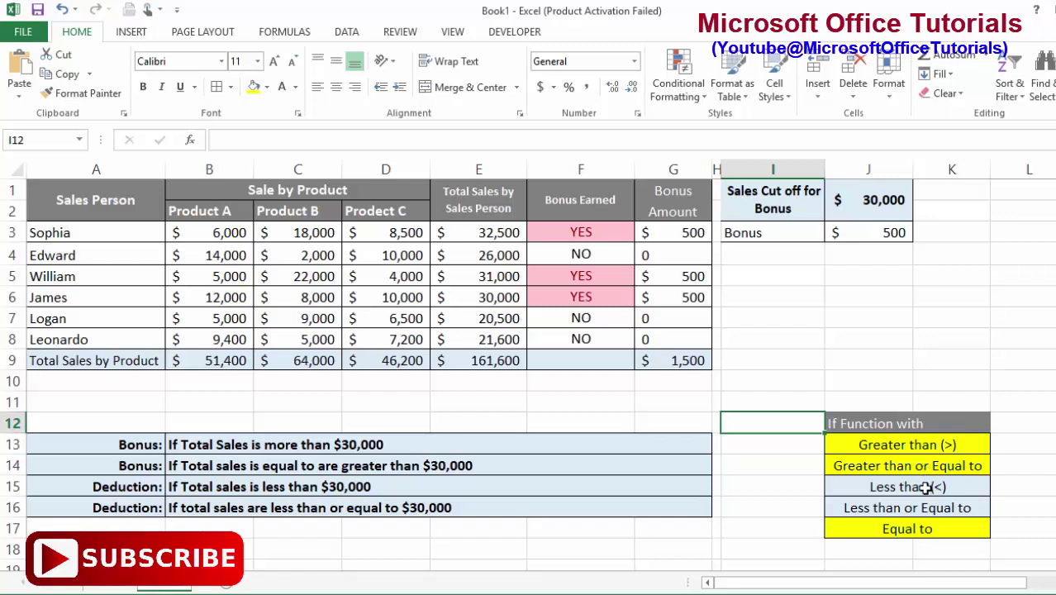
Fill the two Bonus rules in rows 13 and 14 with yellow across columns A to G
left_click(327, 443)
left_click_drag(295, 465, 131, 443)
left_click(253, 87)
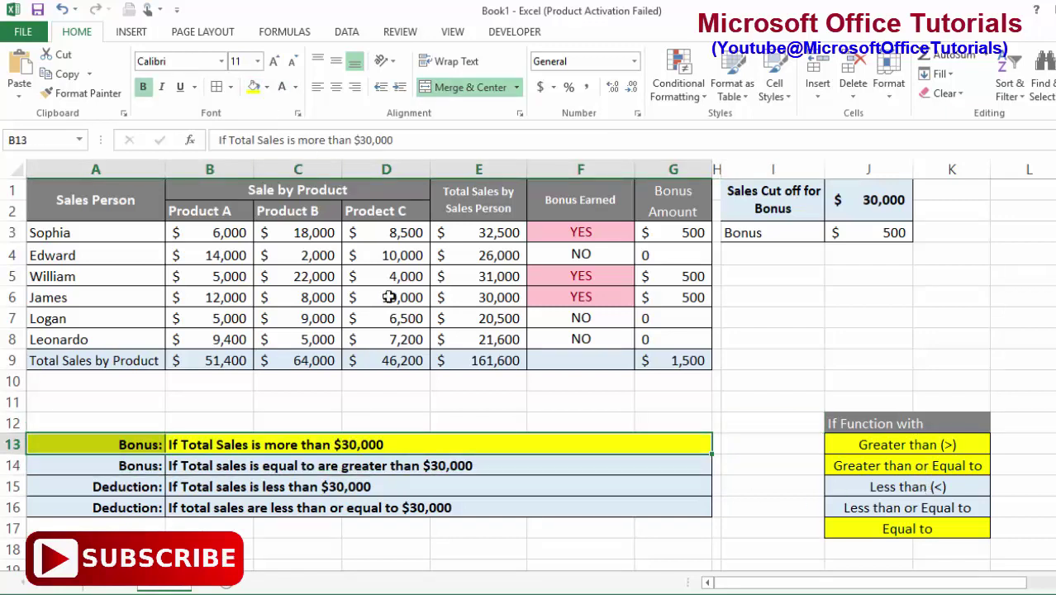
left_click_drag(149, 466, 297, 465)
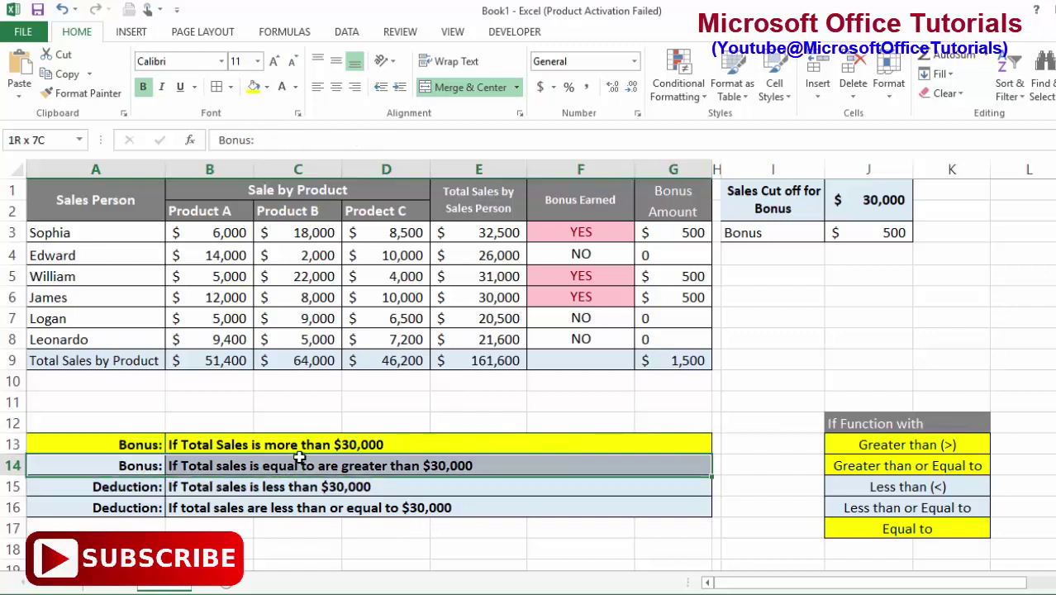
left_click(253, 87)
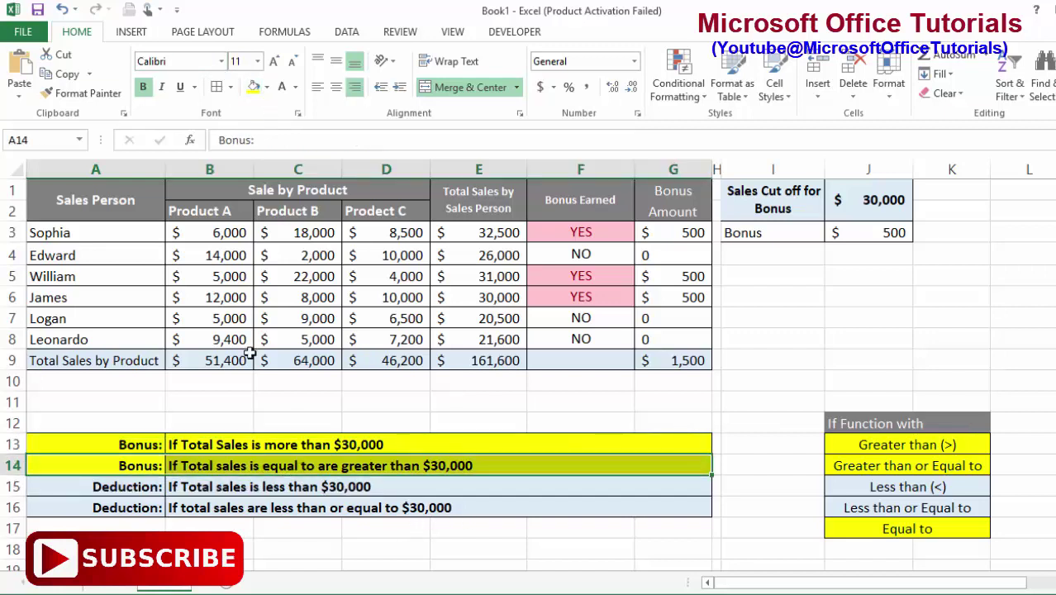
Enter the formula =IF(E3<J1,"YES","NO") in the Deduction column at F3 for the less-than rule in row 15
left_click_drag(135, 489, 268, 490)
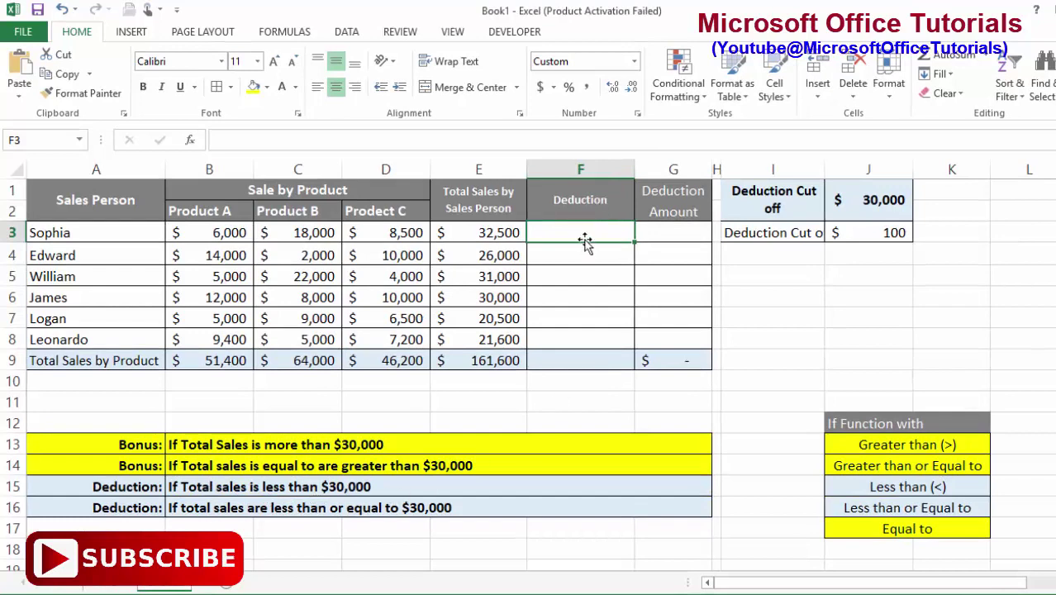
type("=if")
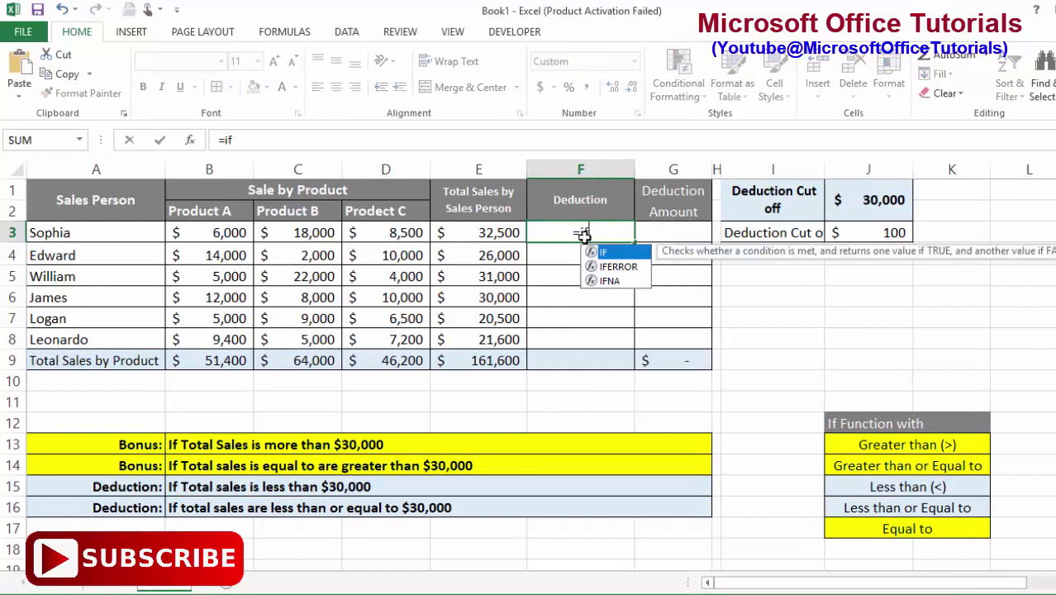
key("Tab")
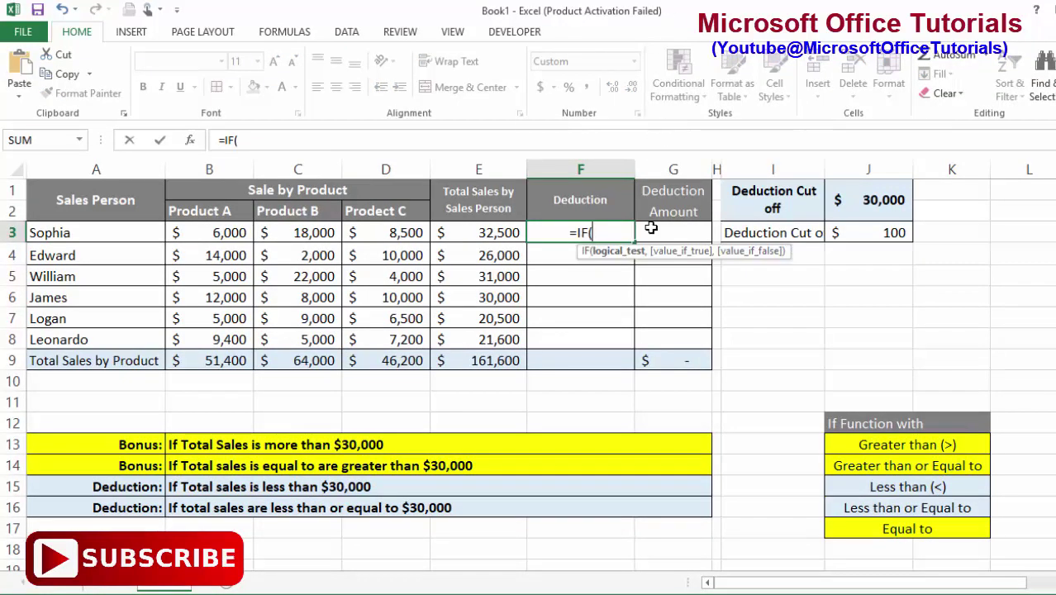
left_click(498, 234)
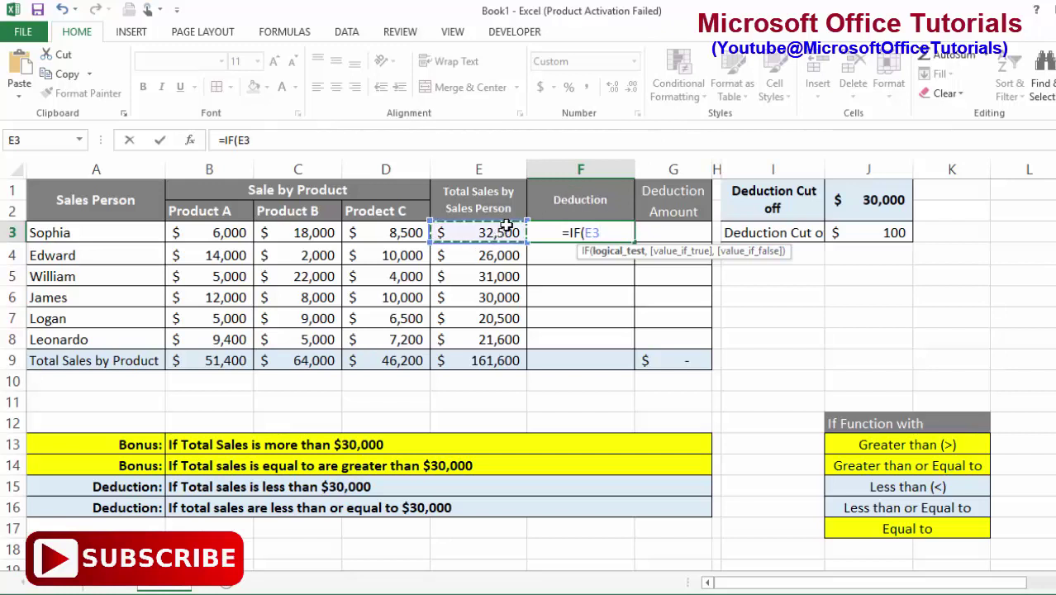
type("<")
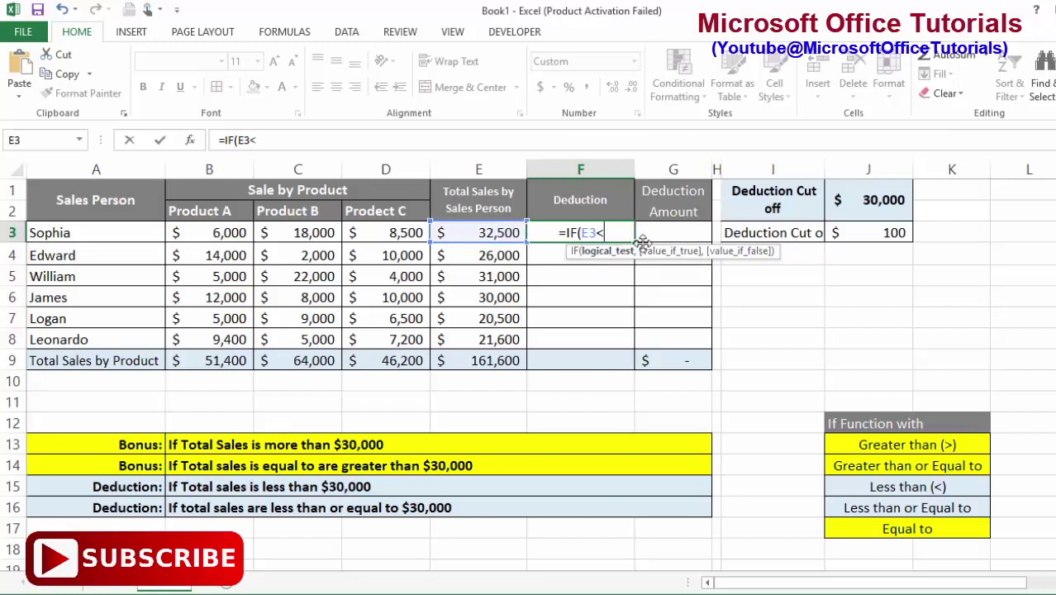
left_click(906, 207)
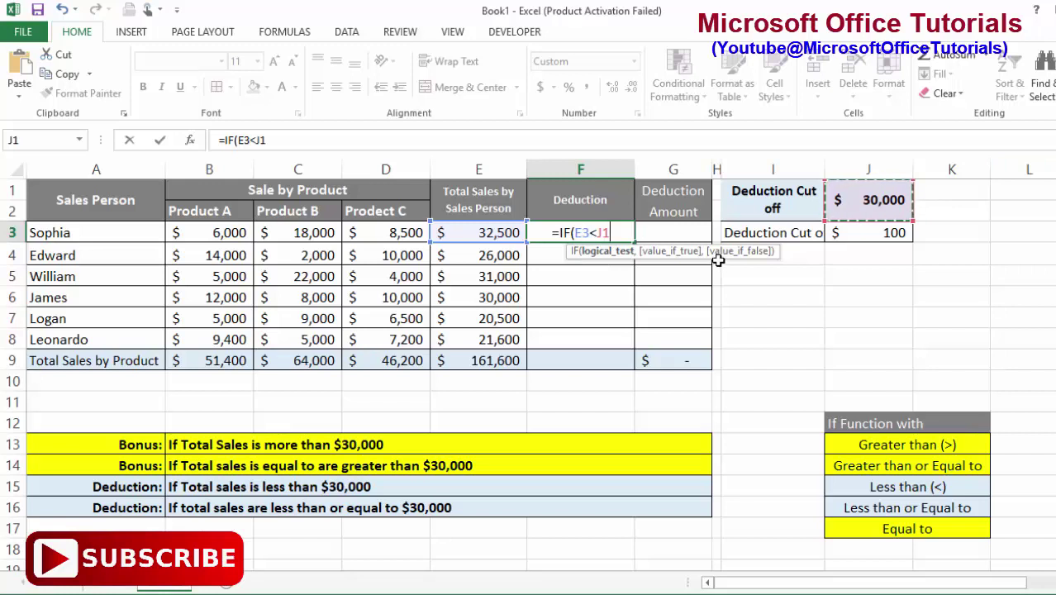
type(",")
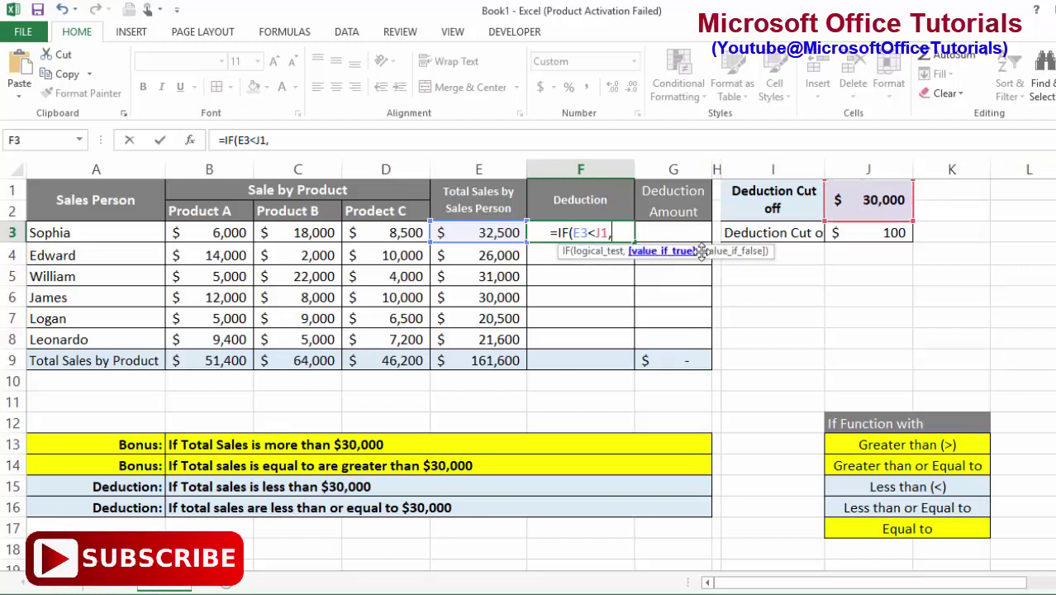
type("\"")
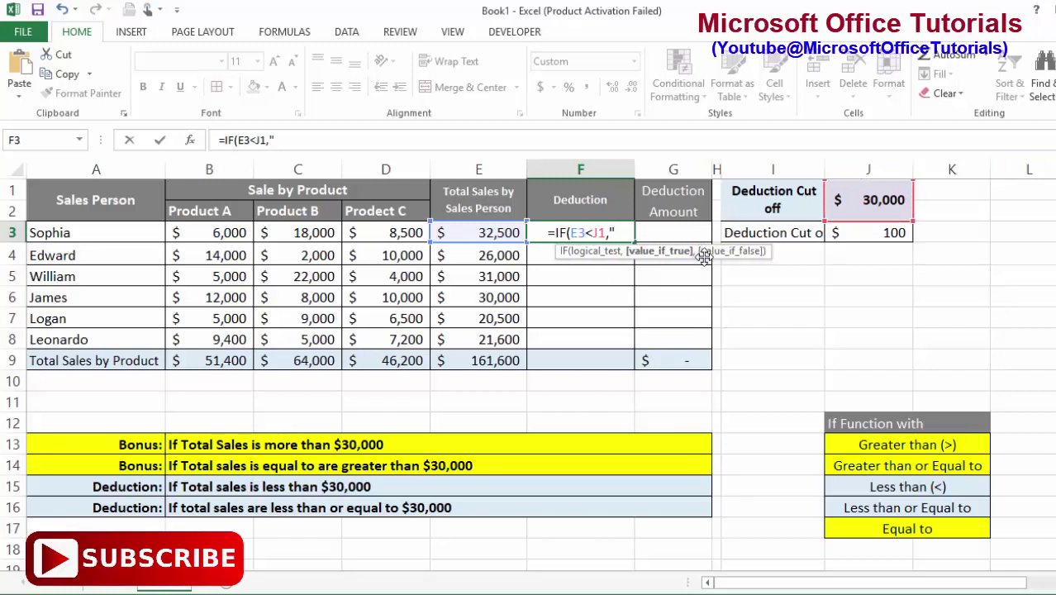
type("YES\"")
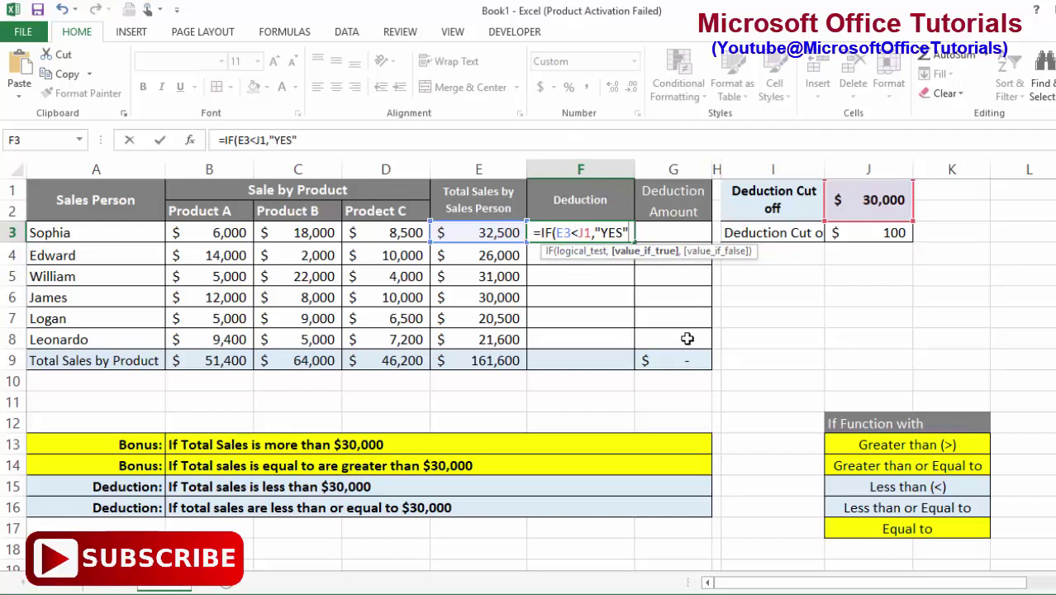
type(",\"")
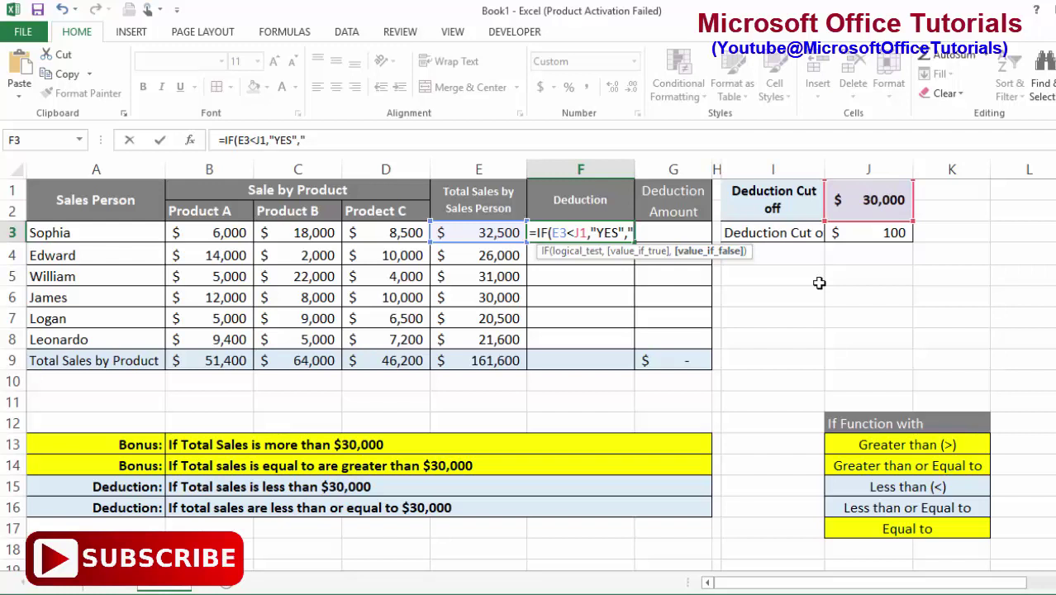
type("NO\")")
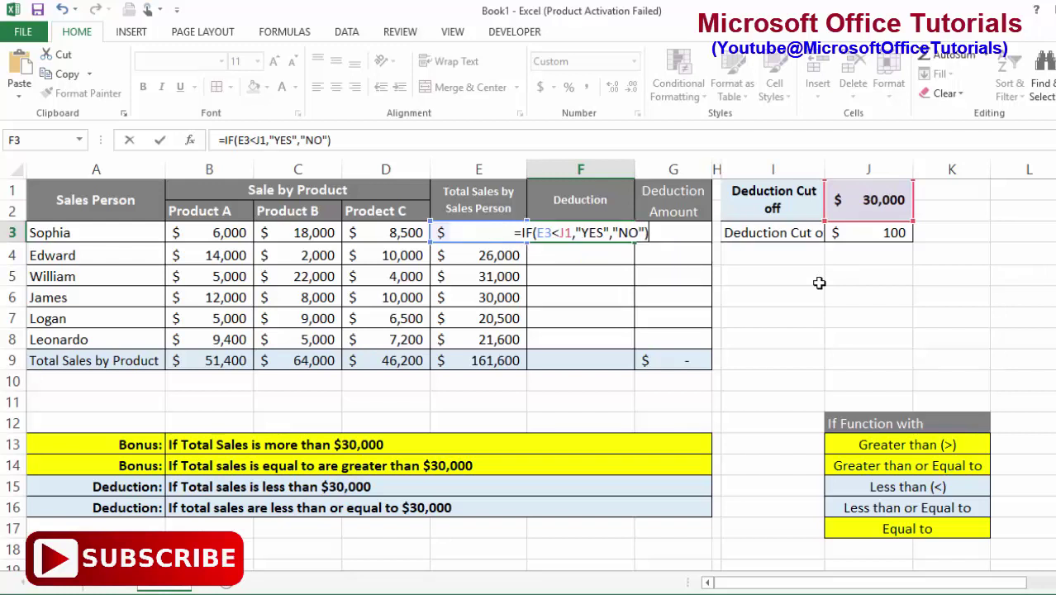
key("Return")
Run Evaluate Formula on the deduction formula in F3, stepping through each part to the final result
left_click(603, 232)
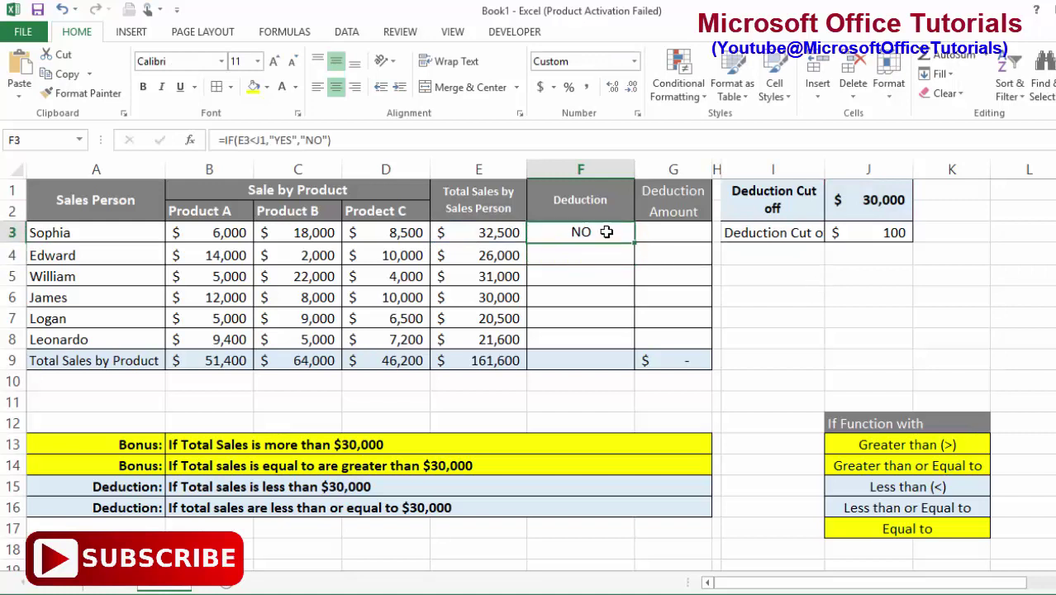
left_click(283, 33)
left_click(773, 92)
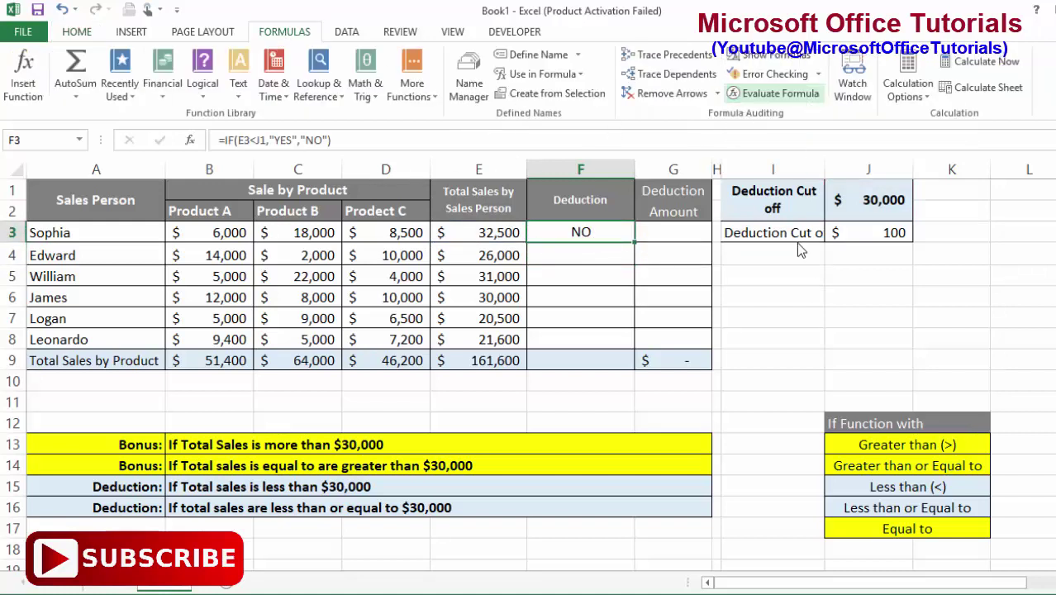
left_click_drag(700, 294, 305, 175)
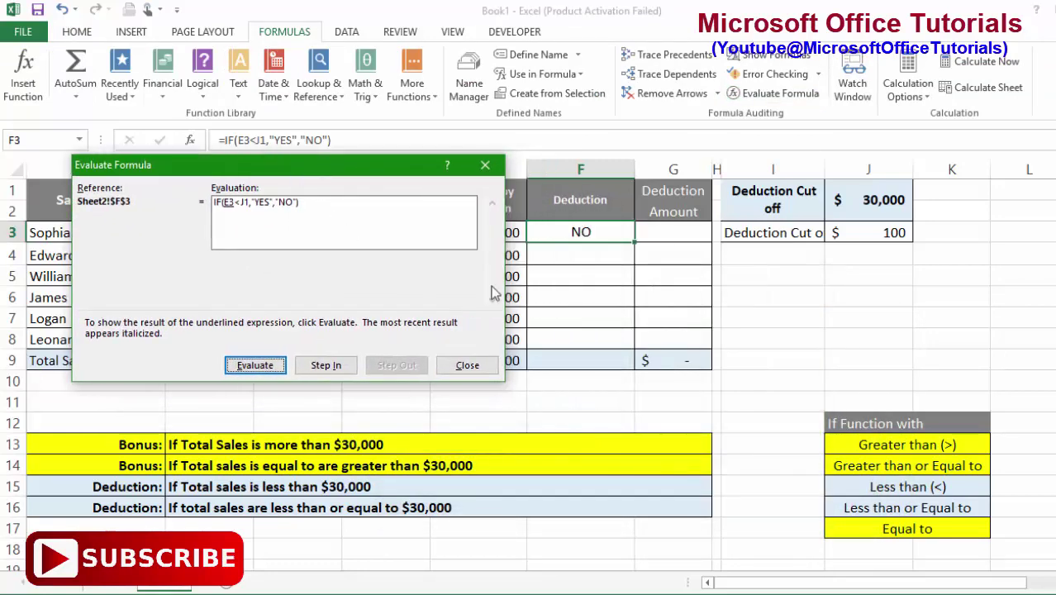
left_click_drag(424, 178, 800, 282)
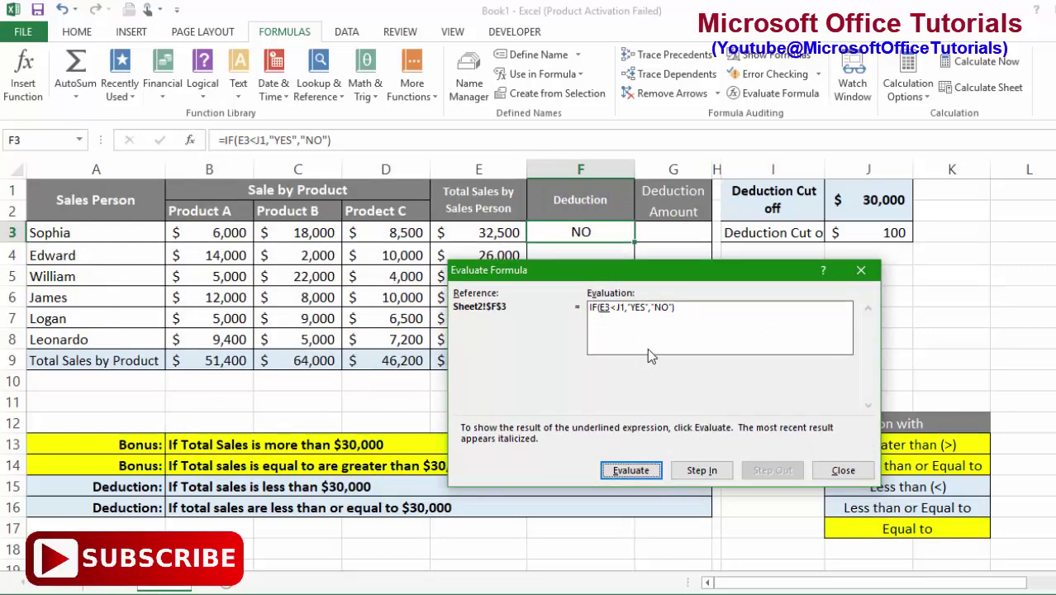
left_click(630, 470)
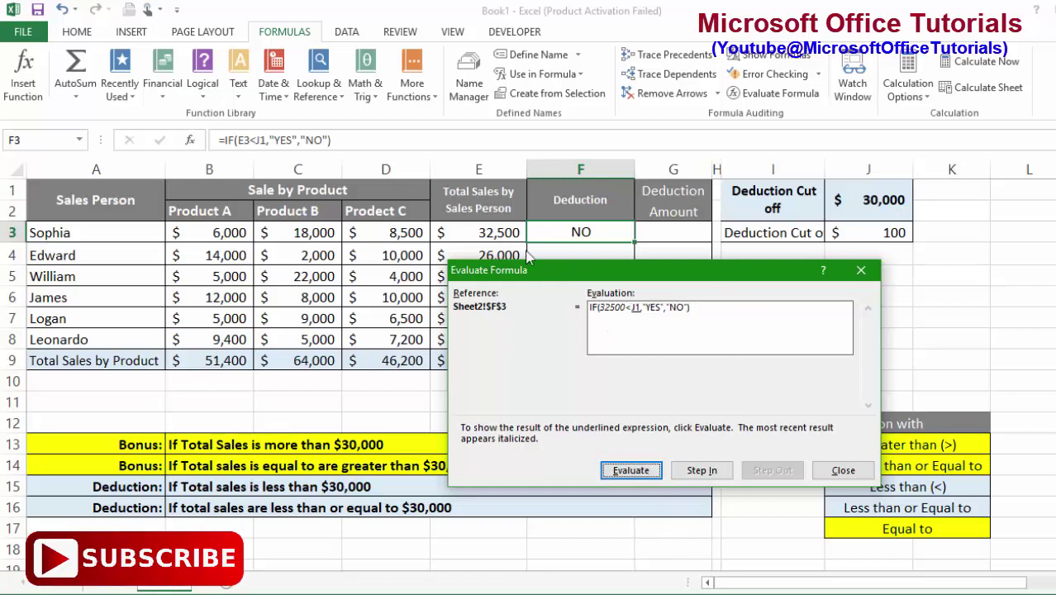
left_click(636, 470)
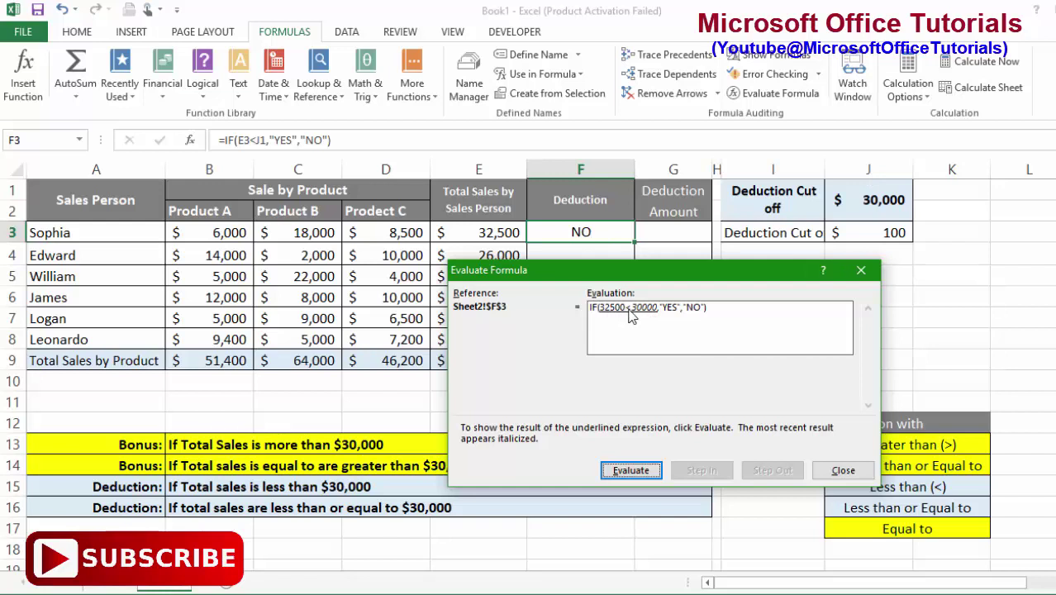
left_click(635, 470)
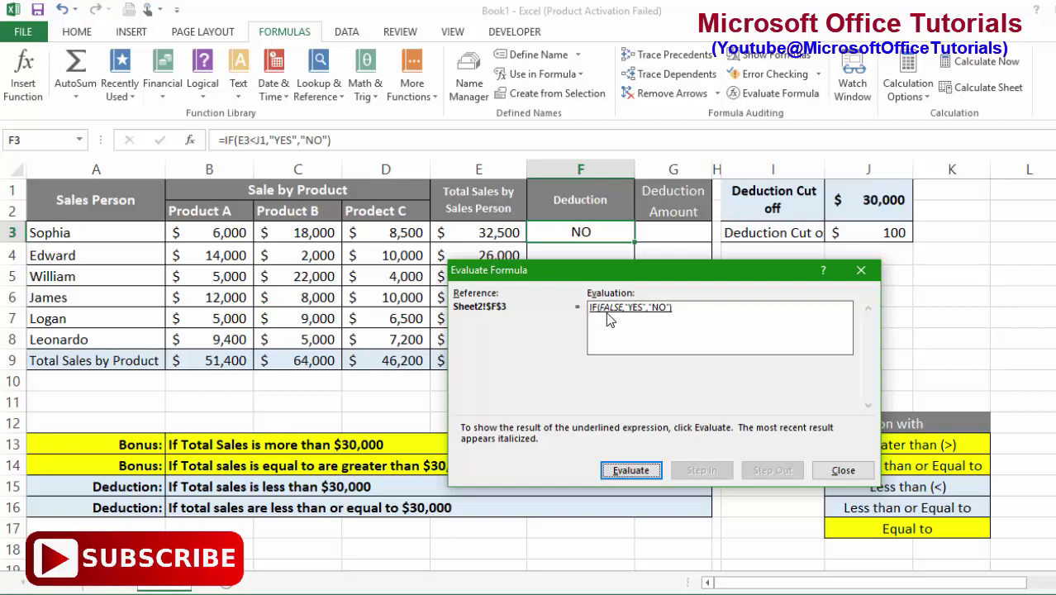
left_click(630, 470)
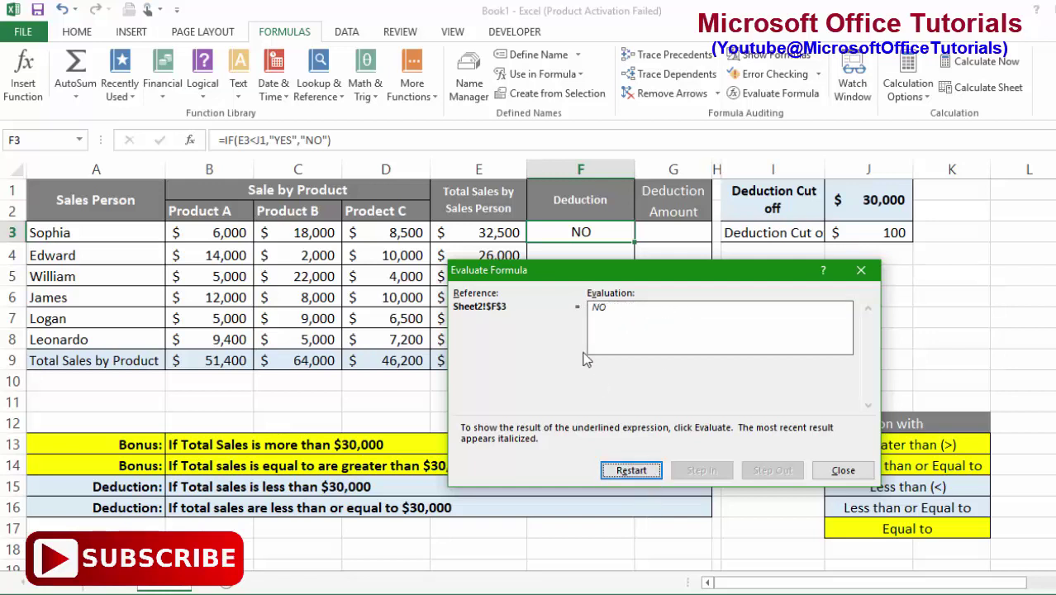
left_click(842, 470)
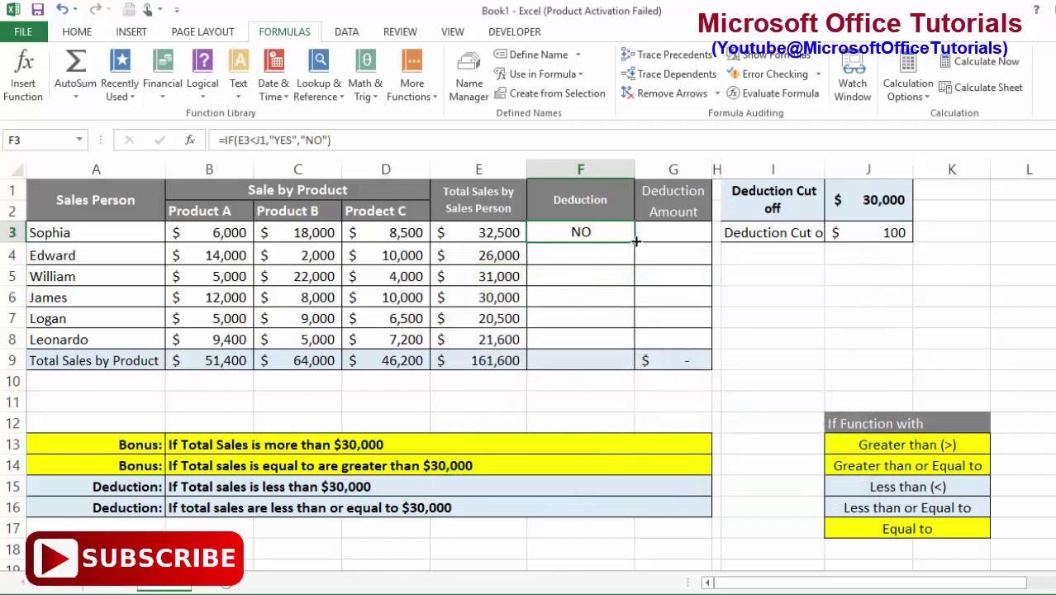
Make the deduction cut-off reference absolute in F3 so the formula reads =IF(E3<$J$1,"YES","NO")
left_click_drag(635, 239, 636, 287)
double_click(608, 232)
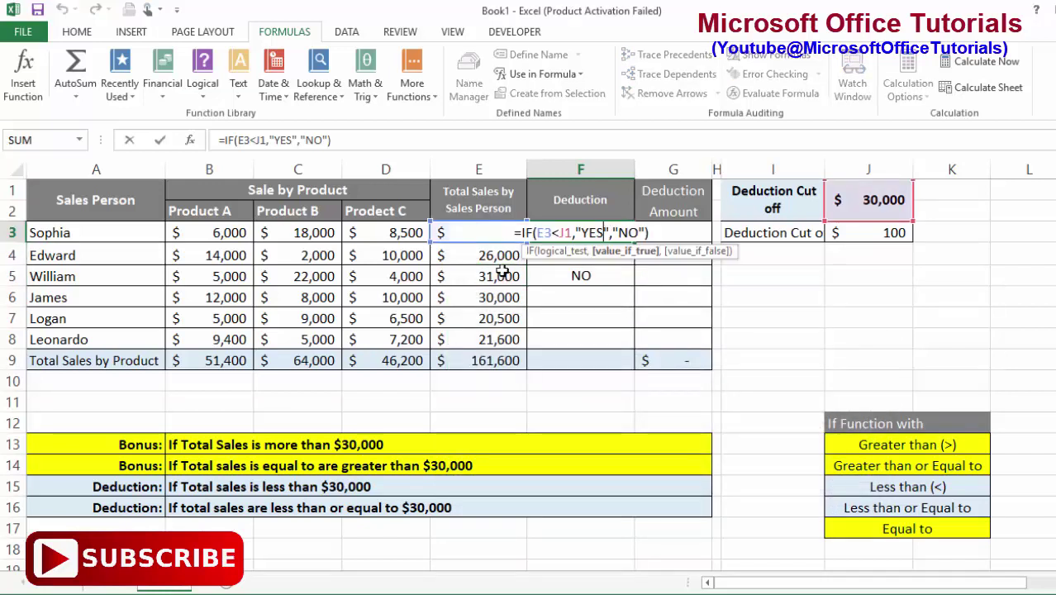
left_click(567, 232)
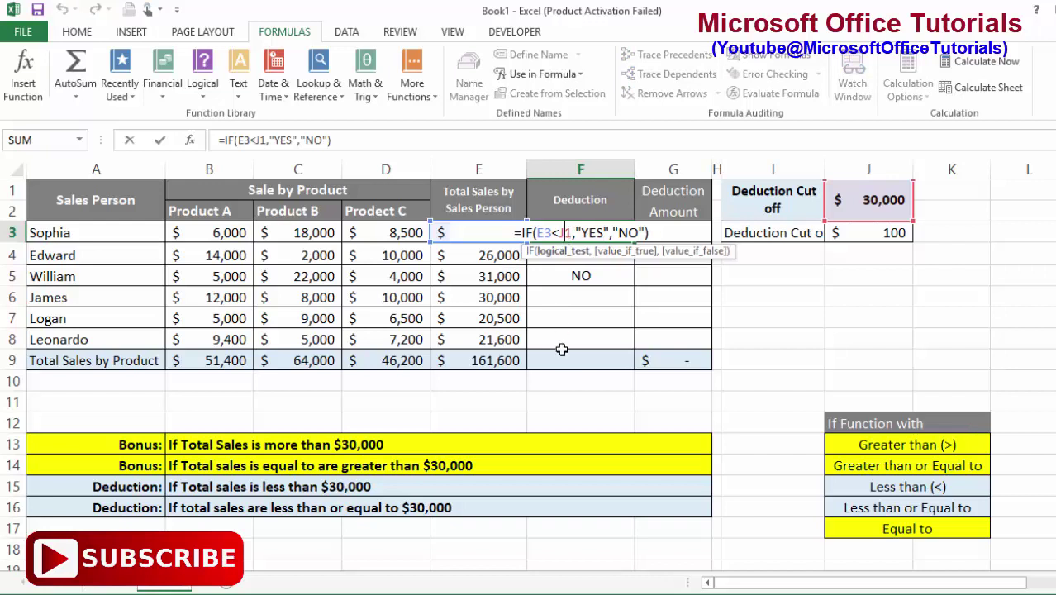
key("F4")
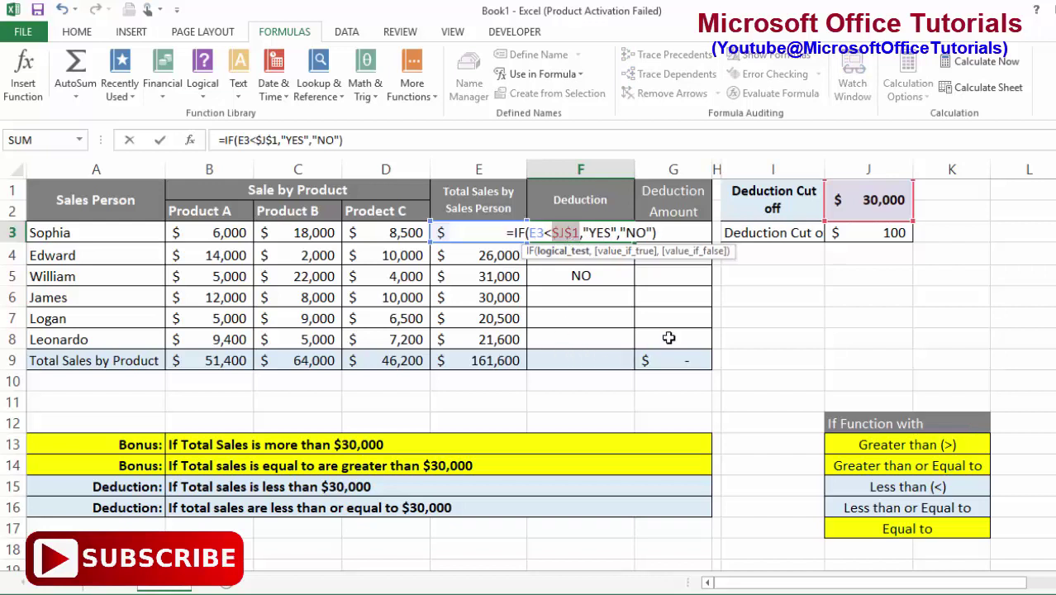
key("Return")
Fill the deduction formula from F3 down through F8 and check the flagged sales persons' rows
left_click(613, 233)
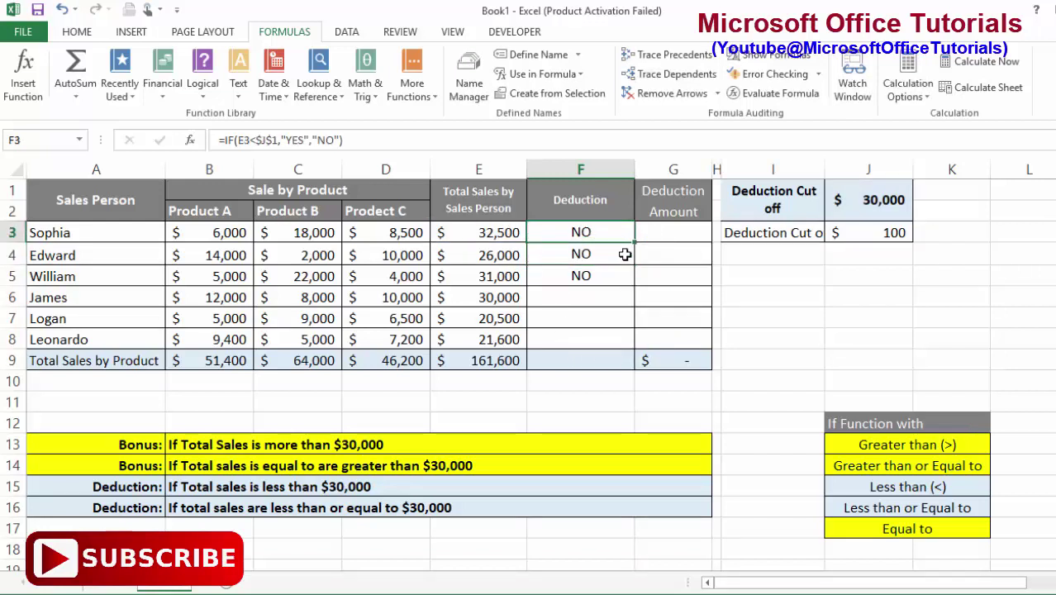
left_click_drag(636, 239, 644, 340)
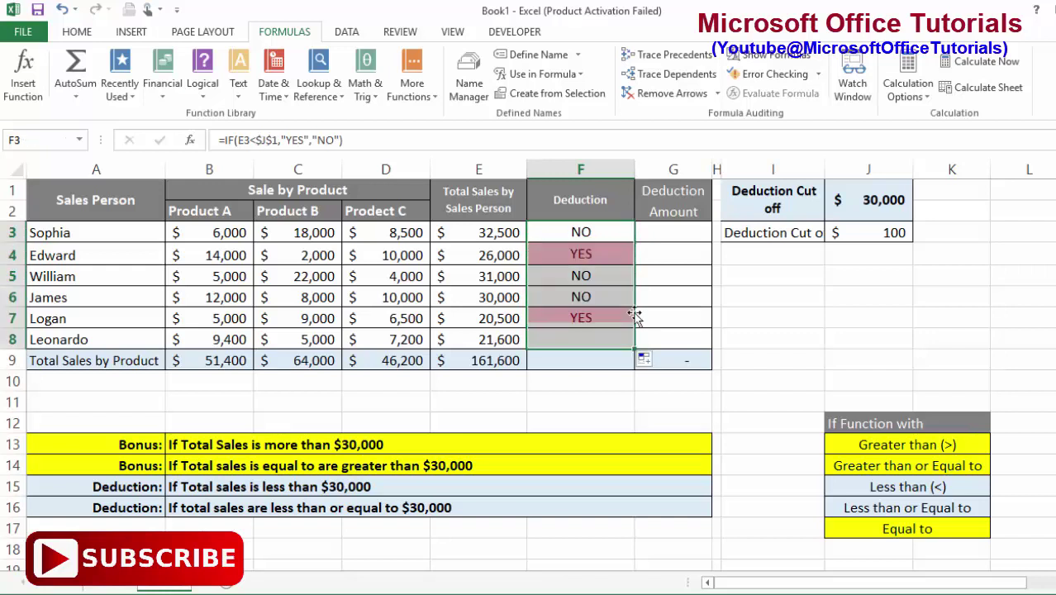
left_click_drag(598, 263, 176, 259)
left_click_drag(591, 318, 648, 332)
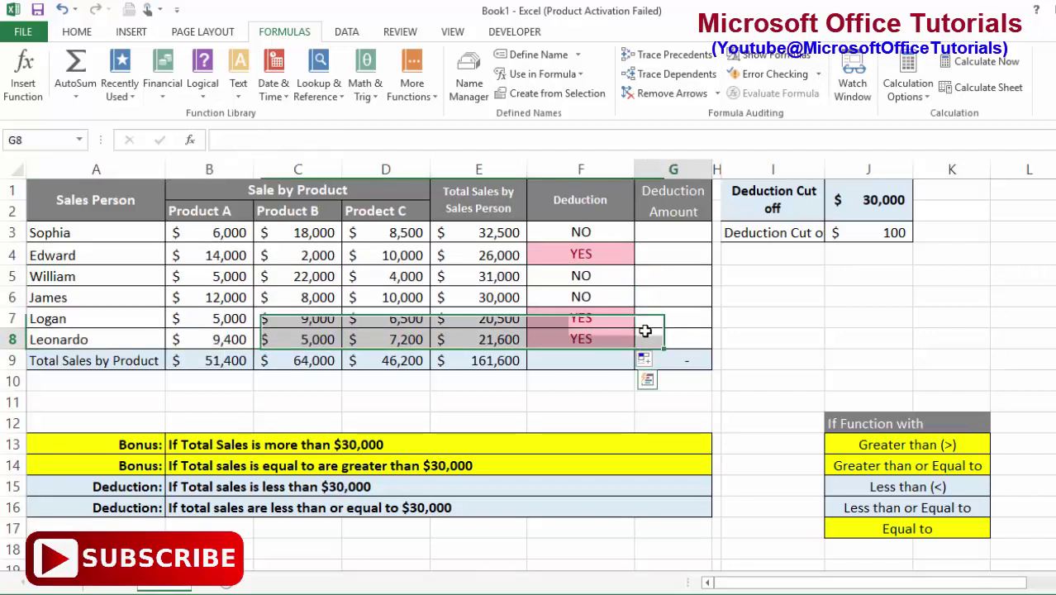
left_click(653, 337)
Enter the formula =IF(F3="YES",J3,"0") in the Deduction Amount column at G3
left_click(642, 233)
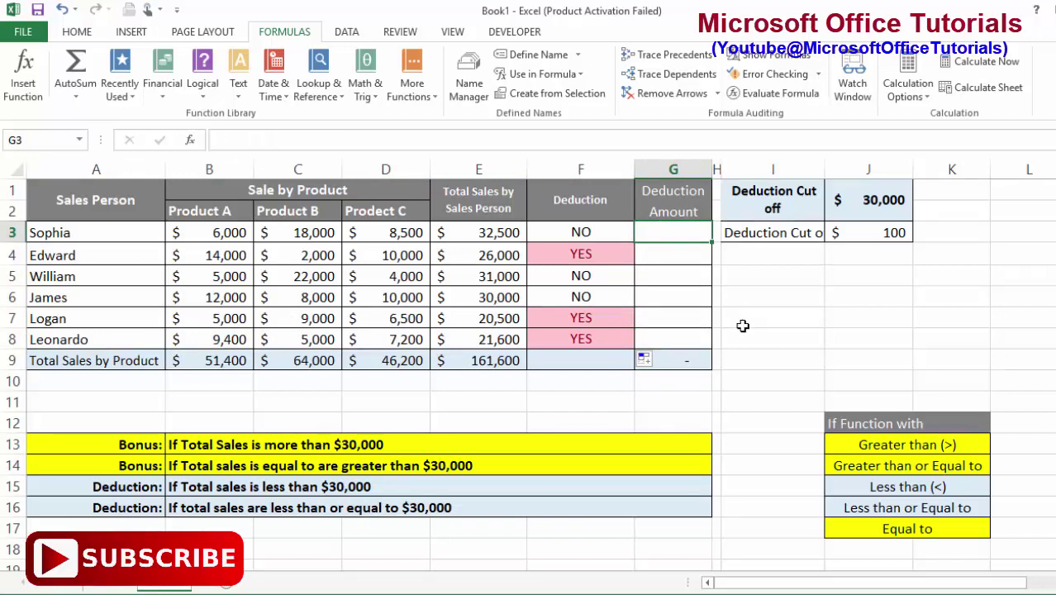
type("=if")
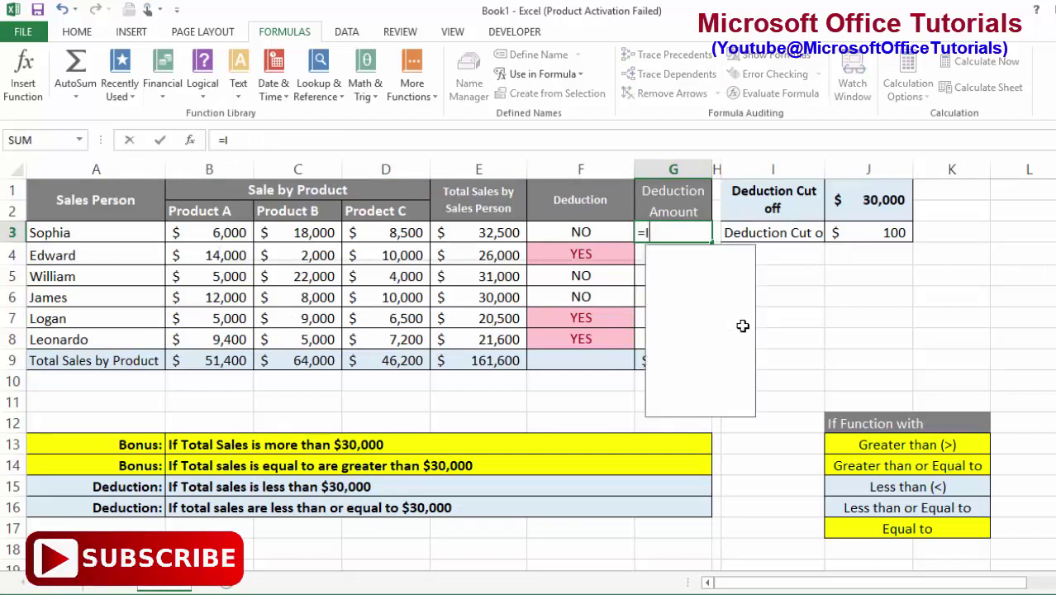
key("Tab")
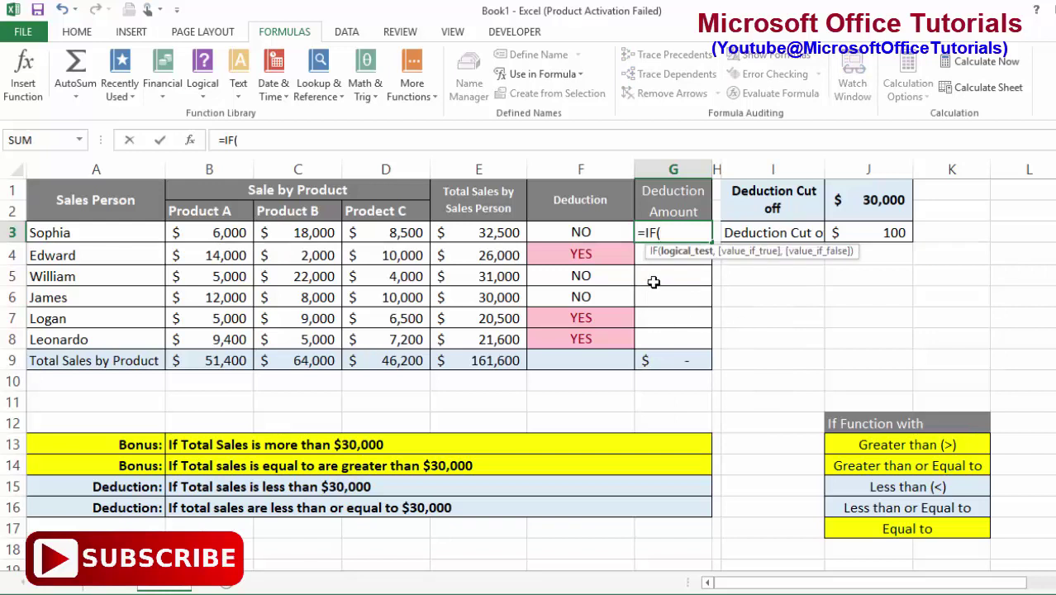
left_click(553, 228)
type("=")
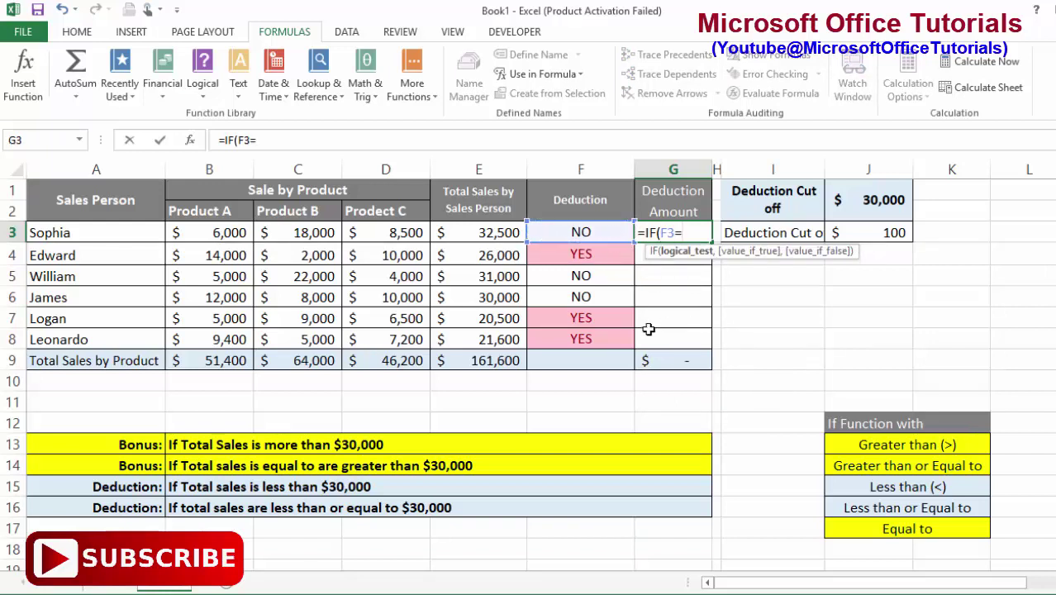
type("\"YEE")
key("BackSpace")
key("Return")
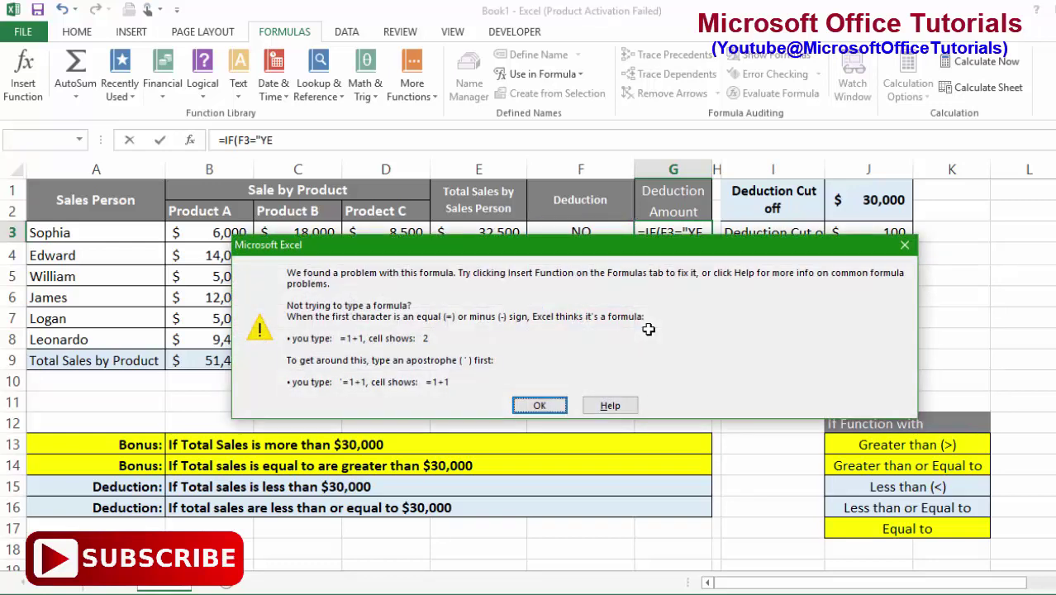
key("Return")
key("End")
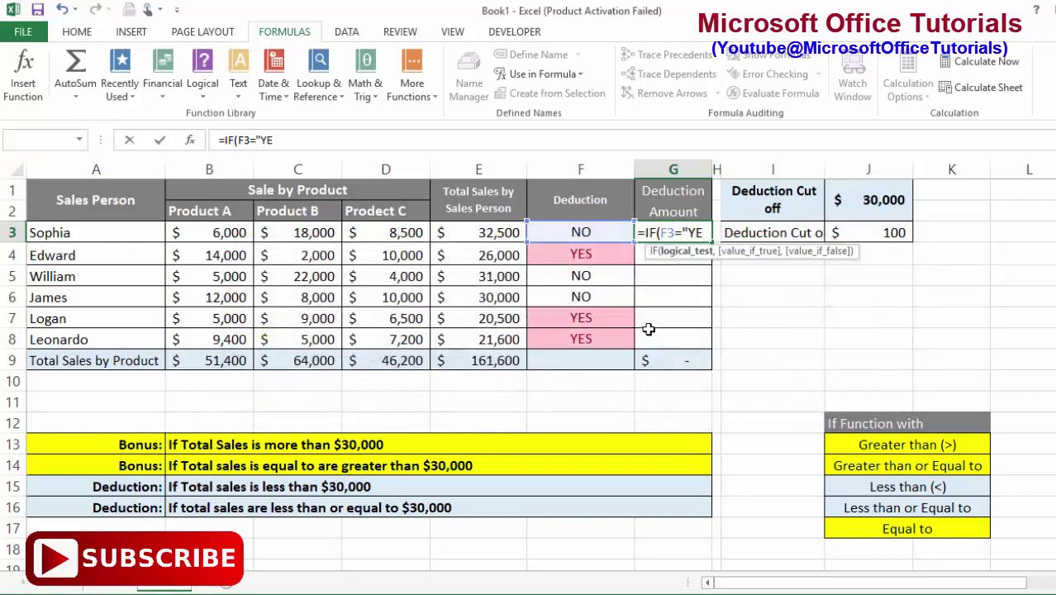
type("S\",")
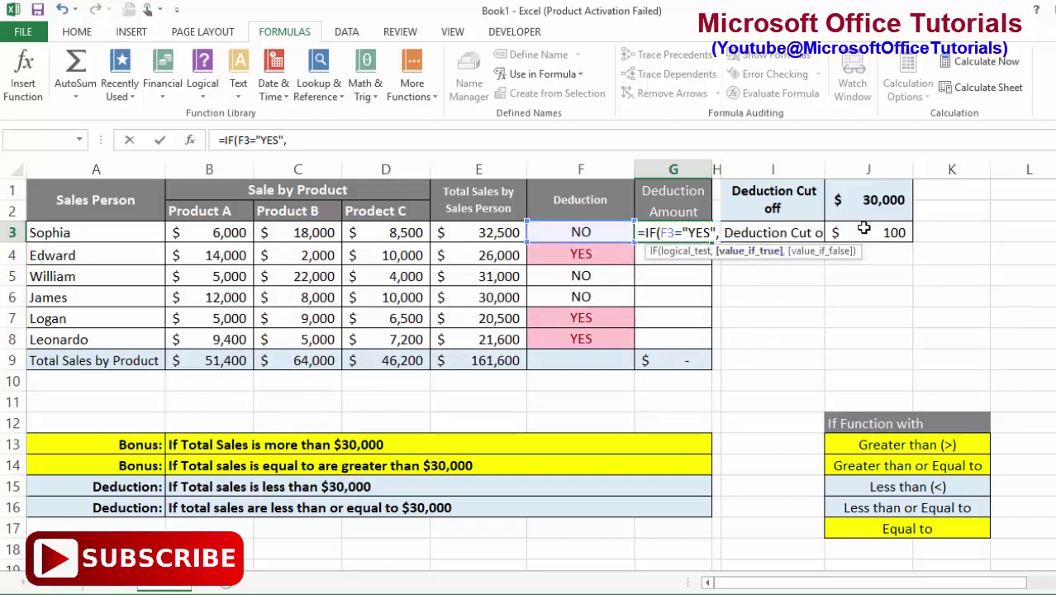
left_click(891, 230)
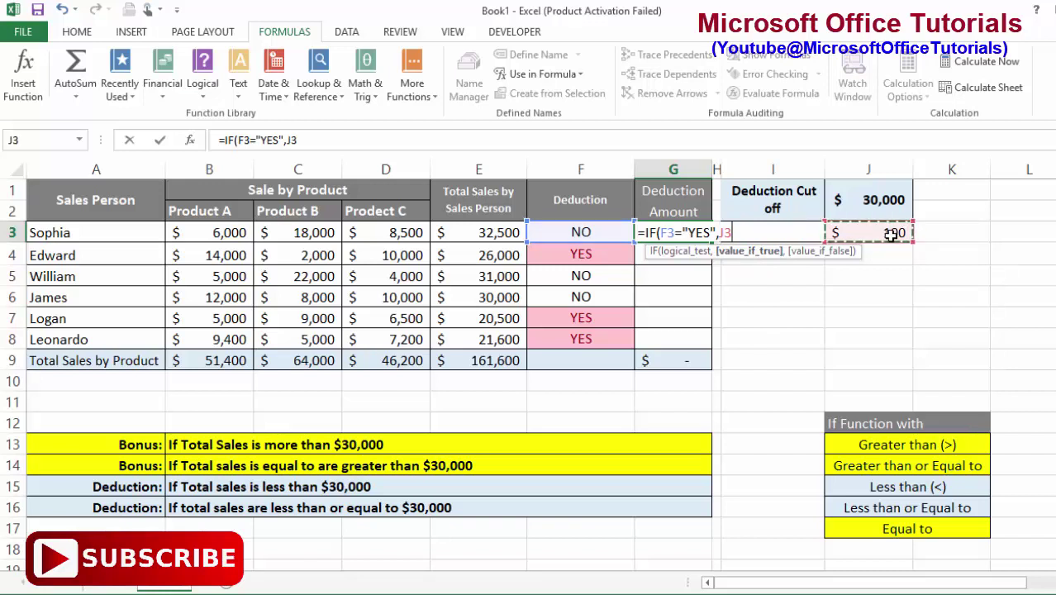
type(",")
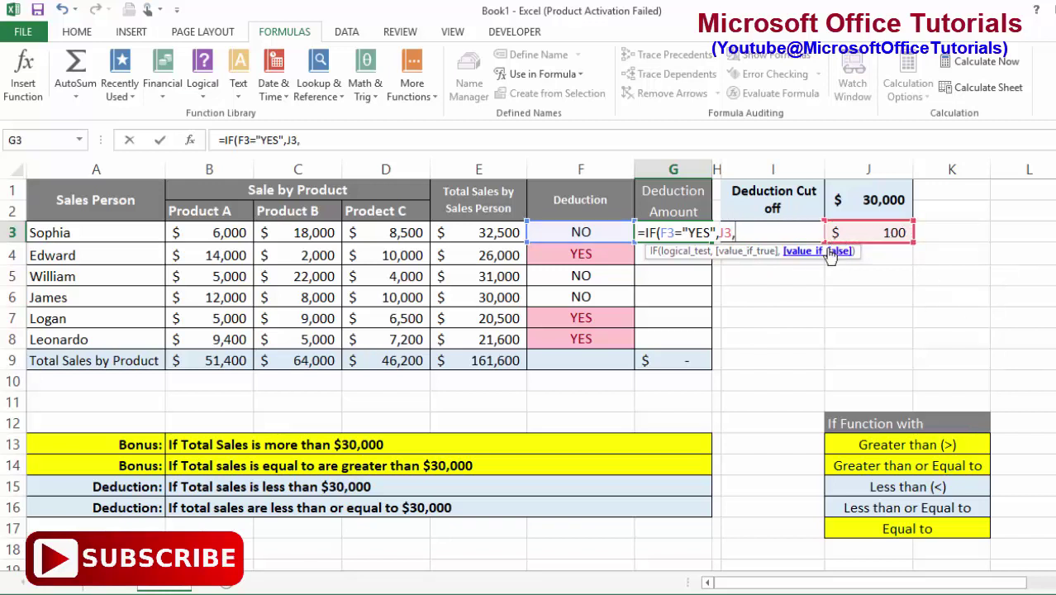
type("\"0")
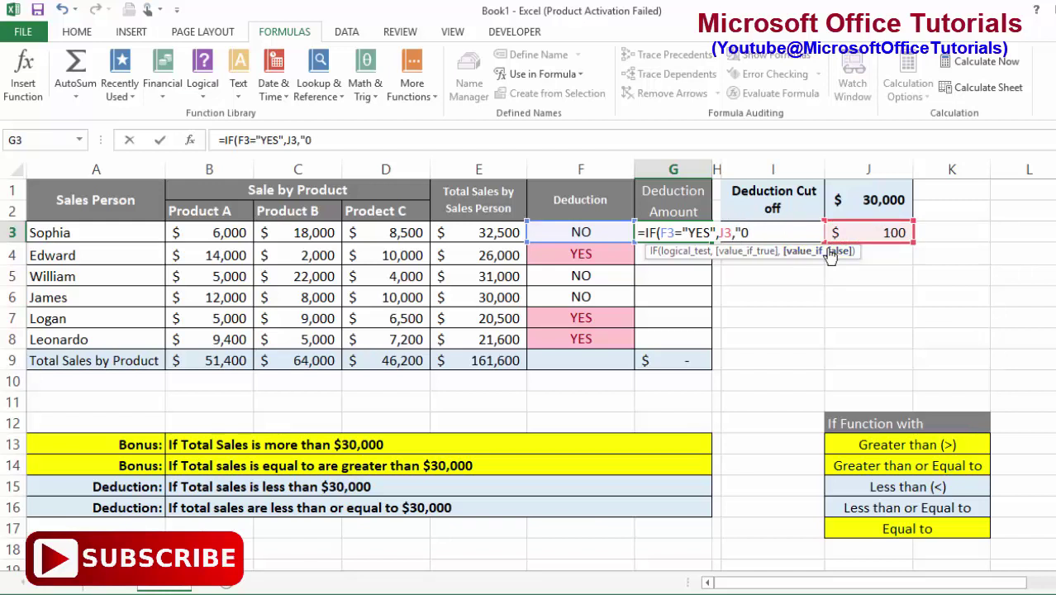
type("\")")
key("Return")
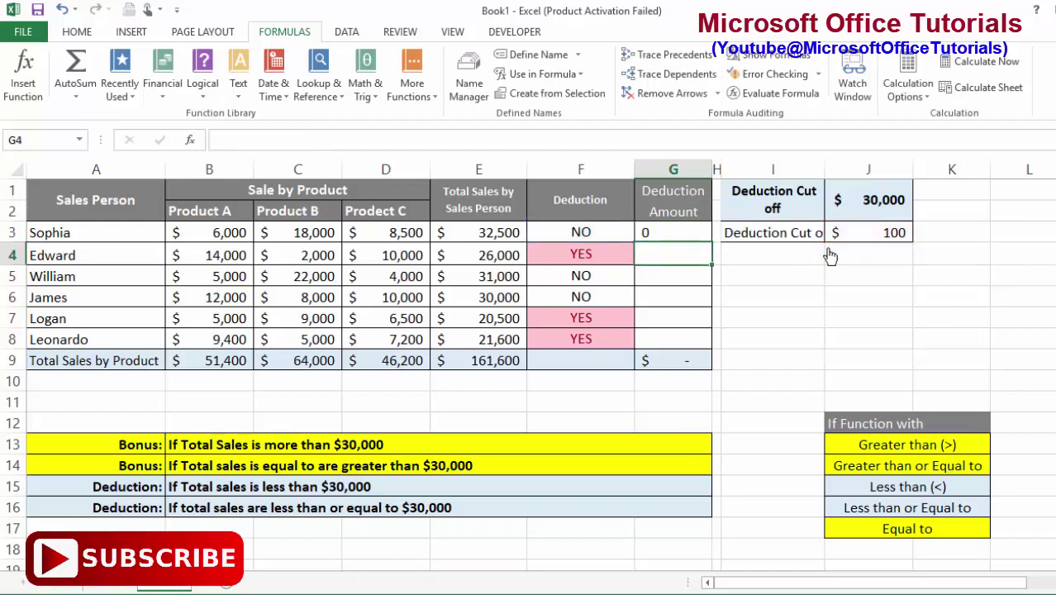
Make the J3 reference absolute ($J$3) in G3's deduction amount formula
left_click(580, 230)
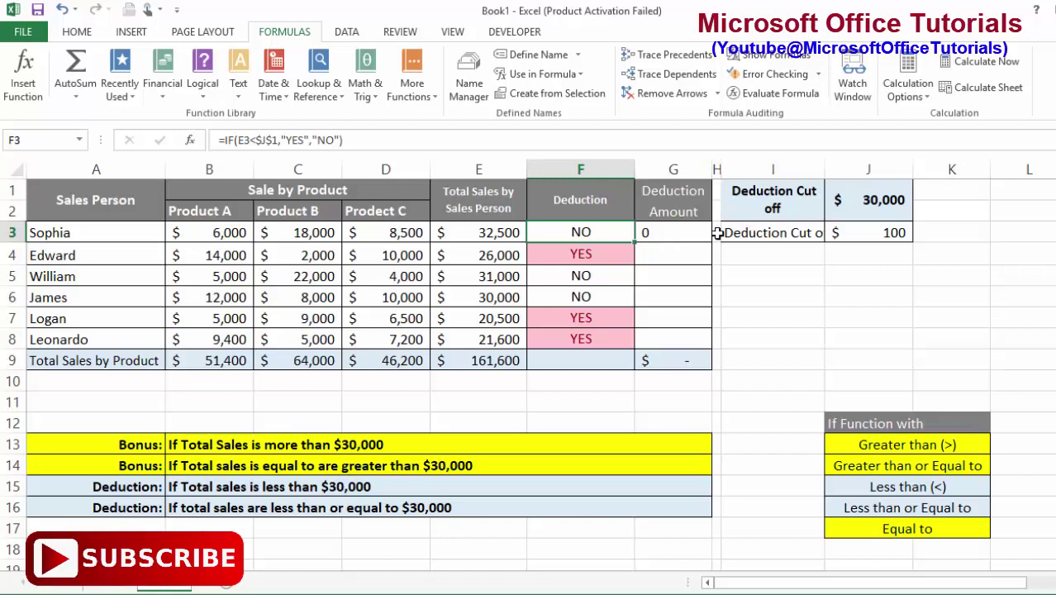
left_click(677, 231)
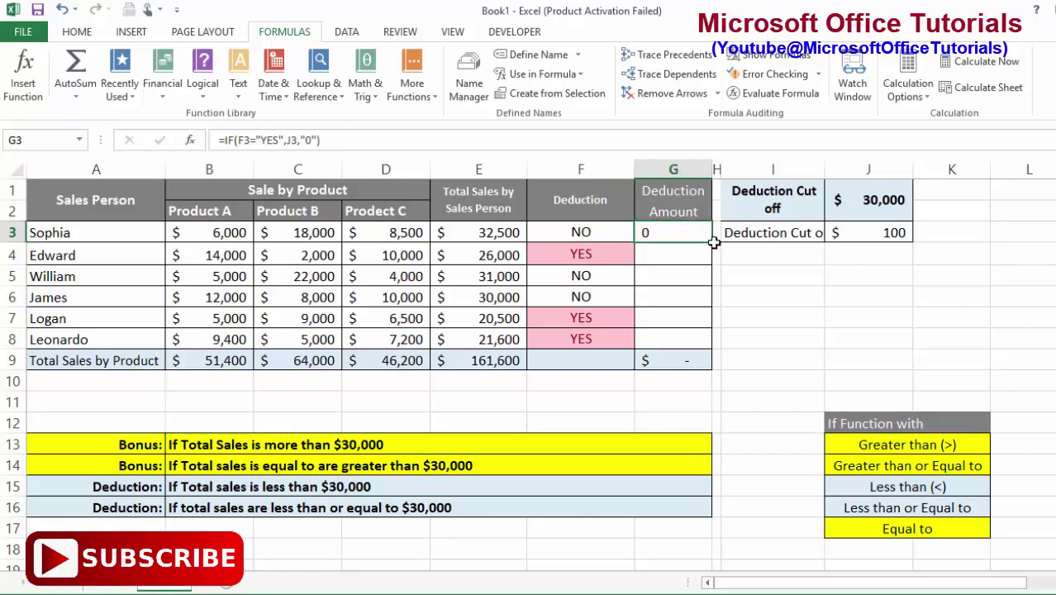
left_click_drag(714, 303, 714, 304)
double_click(694, 233)
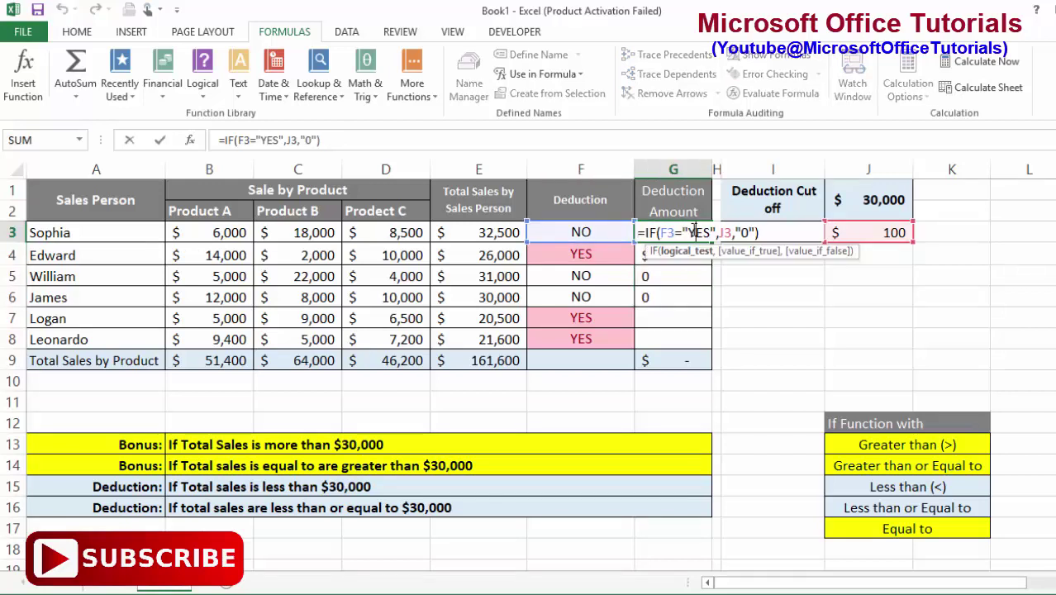
left_click(723, 233)
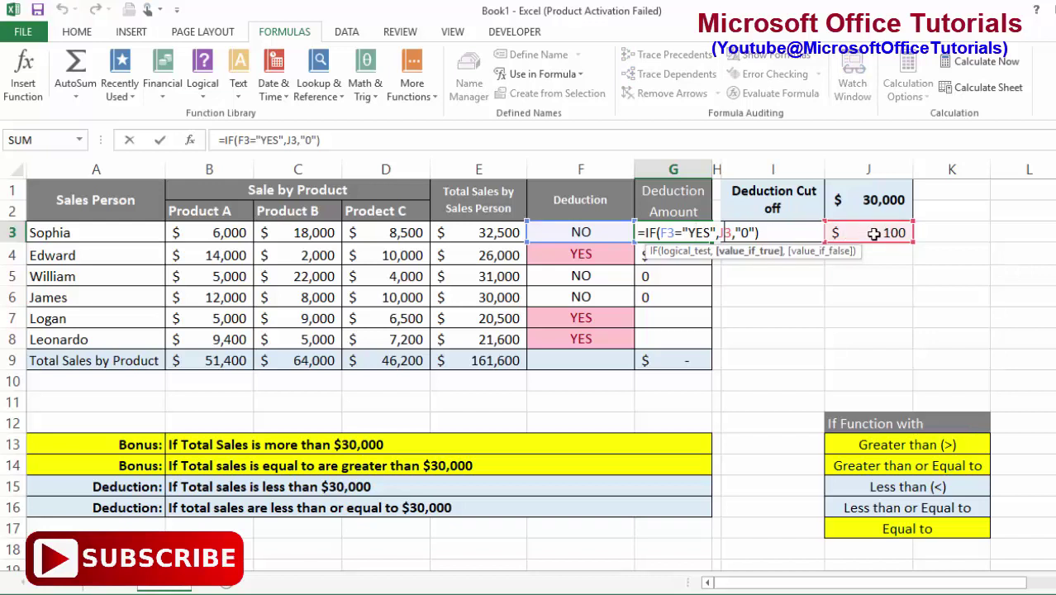
key("F4")
key("Return")
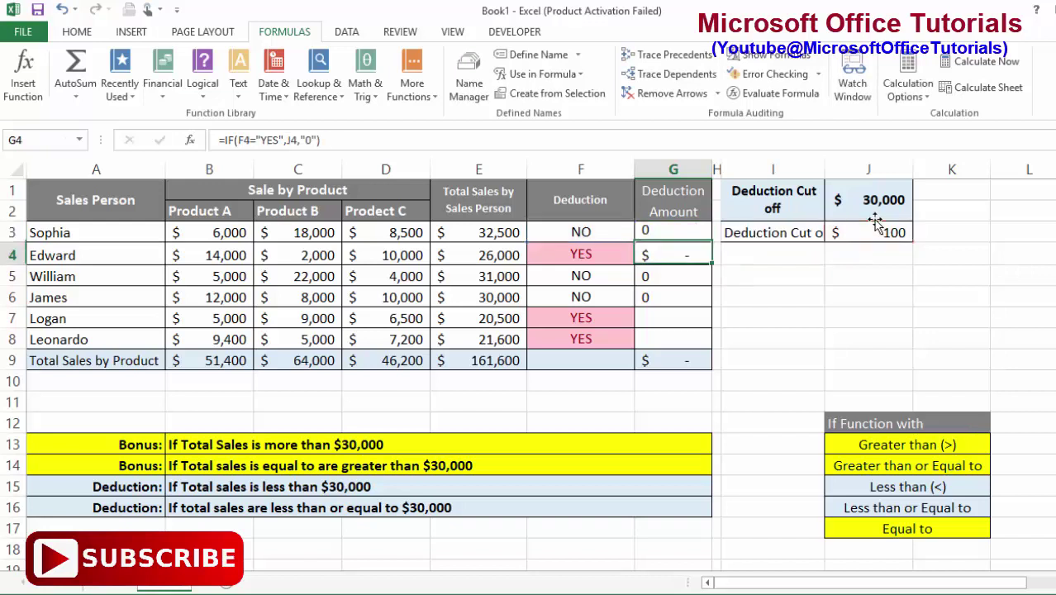
Fill the deduction amount formula from G3 down through G8 and check the amounts against the Deduction column
left_click(694, 238)
left_click_drag(717, 244, 710, 347)
left_click_drag(685, 258, 608, 254)
left_click_drag(665, 318, 568, 337)
left_click(545, 380)
Fill the less-than Deduction rule in row 15 with yellow across columns A to G
left_click_drag(153, 488, 314, 481)
left_click(79, 33)
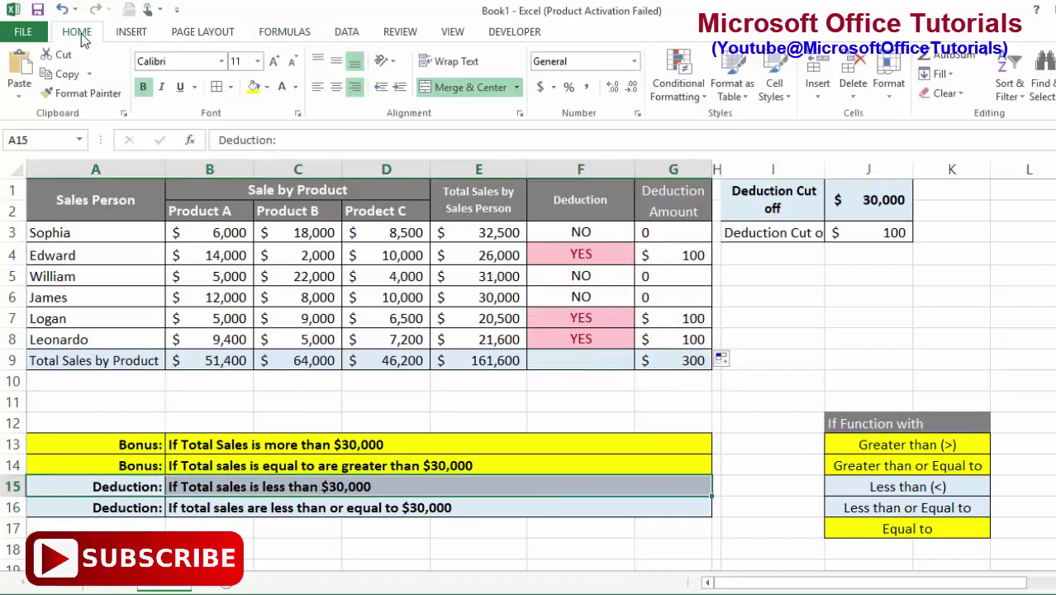
left_click(254, 87)
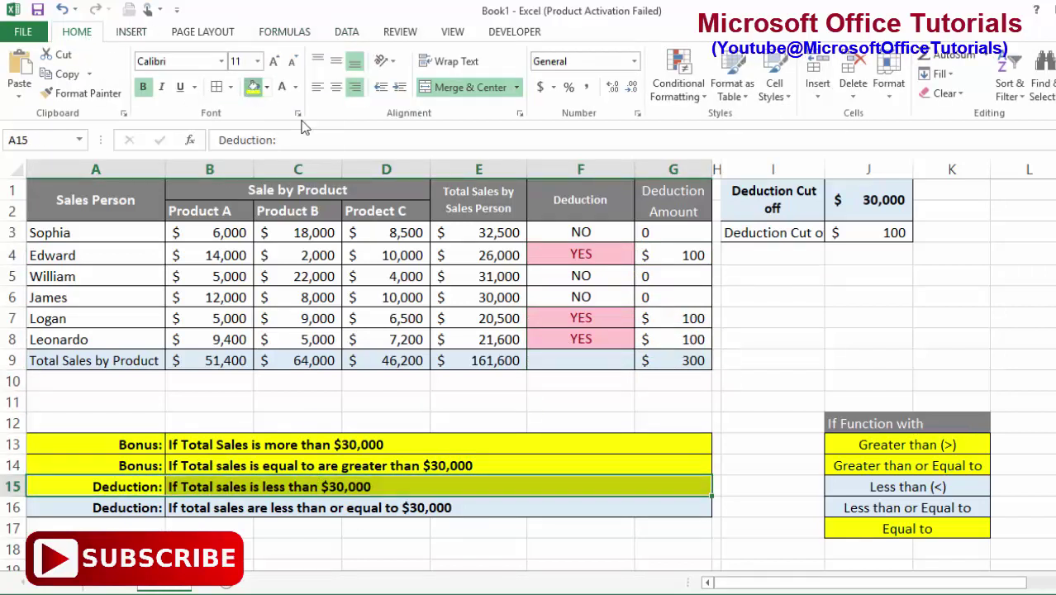
Review the less-than comparison in F3's deduction formula
left_click(608, 256)
double_click(607, 224)
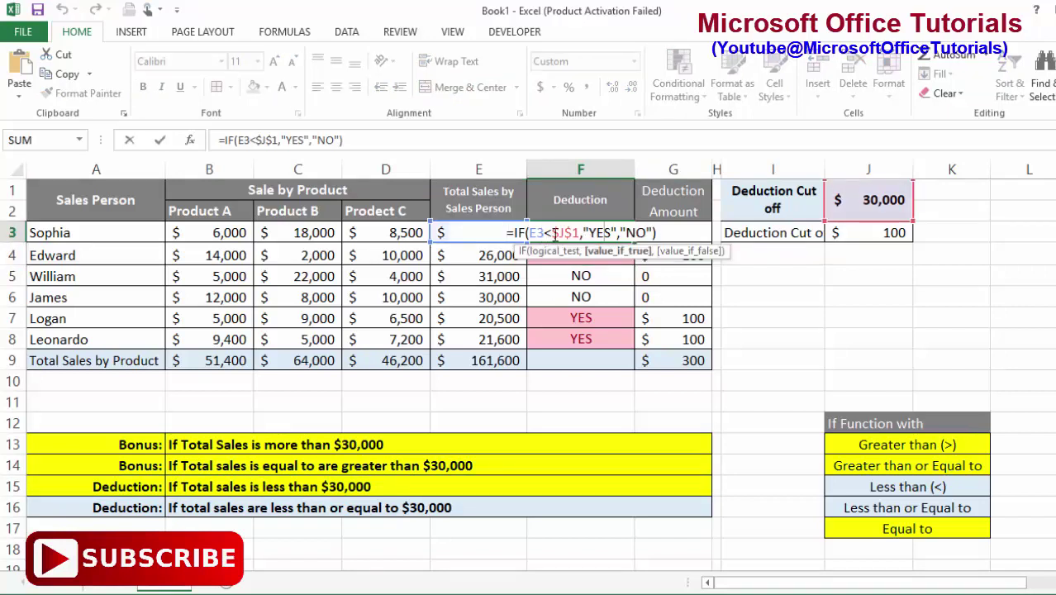
key("Return")
Fill the "Less than (<)" entry in J15 of the IF function list with yellow
left_click(923, 489)
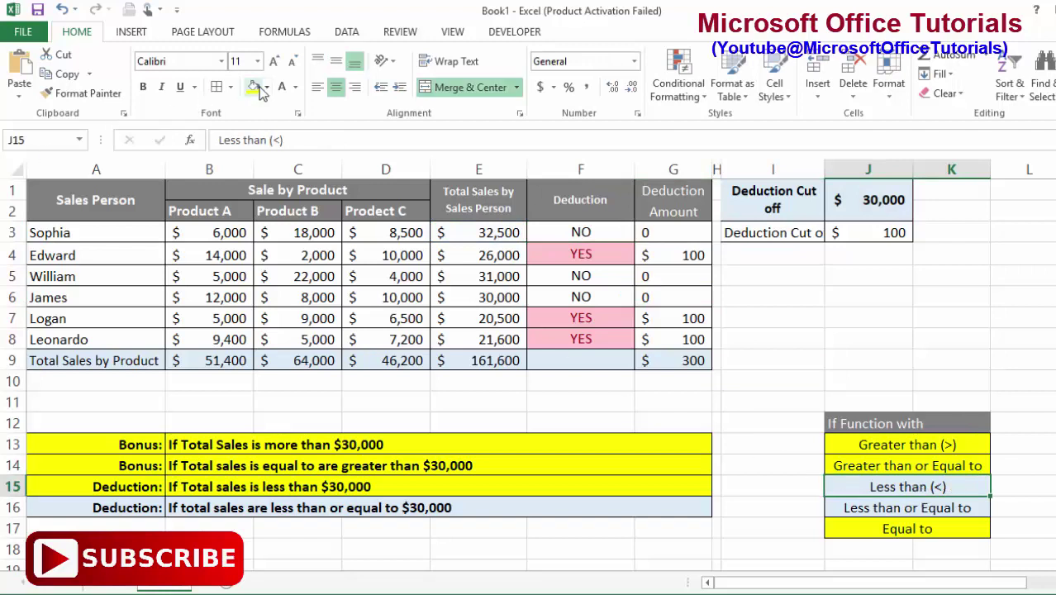
left_click(698, 471)
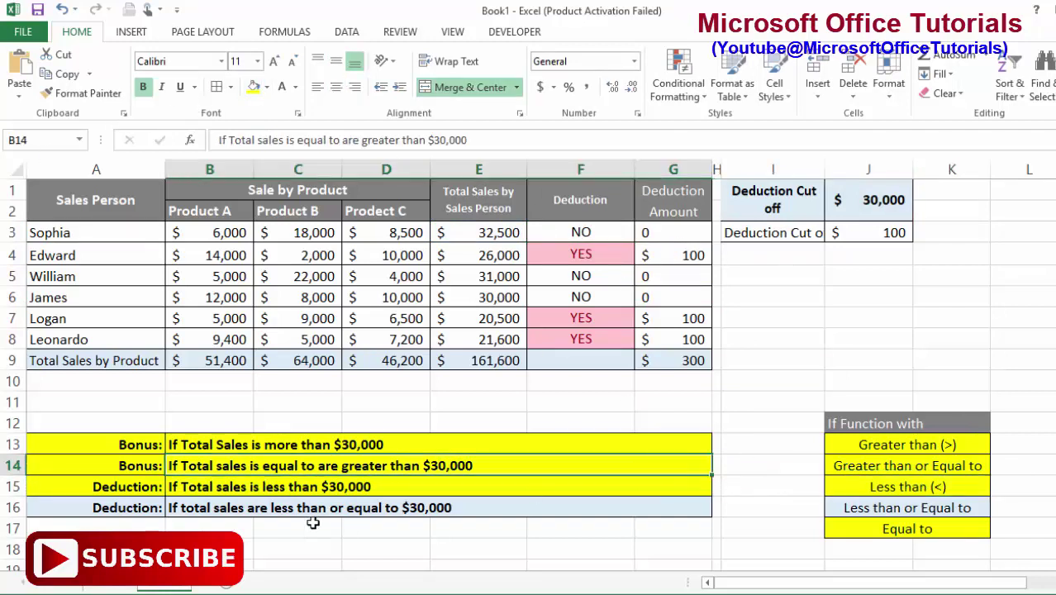
Change the comparison in F3's deduction formula to less than or equal to (E3<=$J$1), following the row 16 rule
left_click_drag(119, 509, 275, 503)
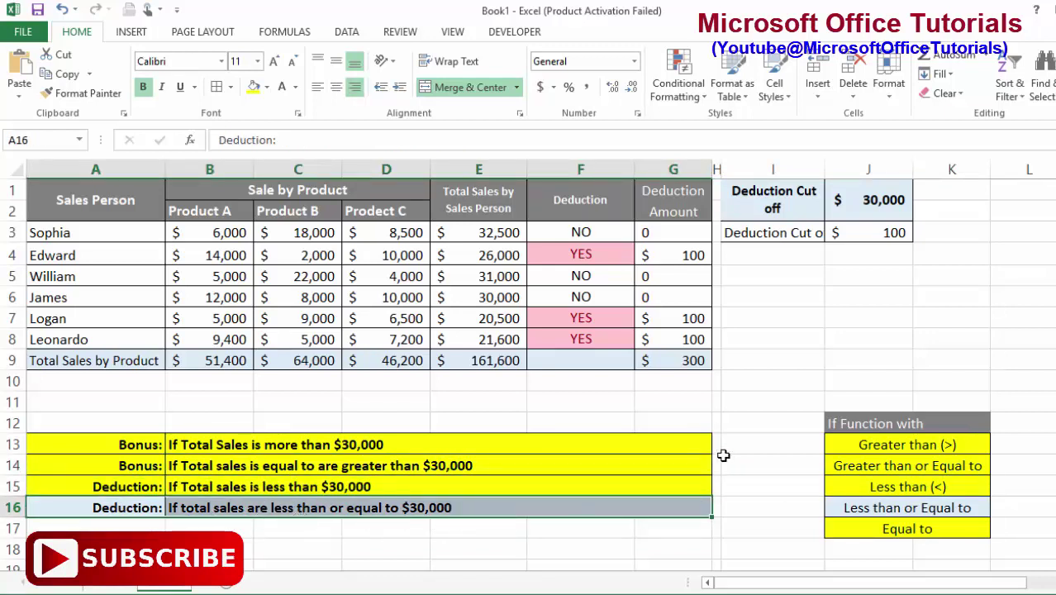
left_click(608, 232)
double_click(608, 232)
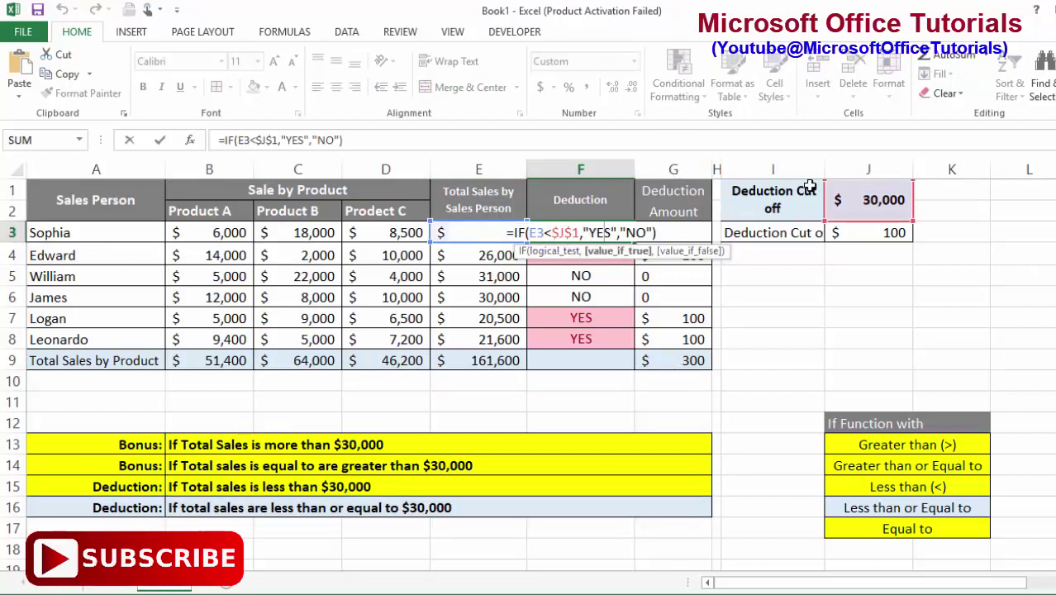
left_click(551, 233)
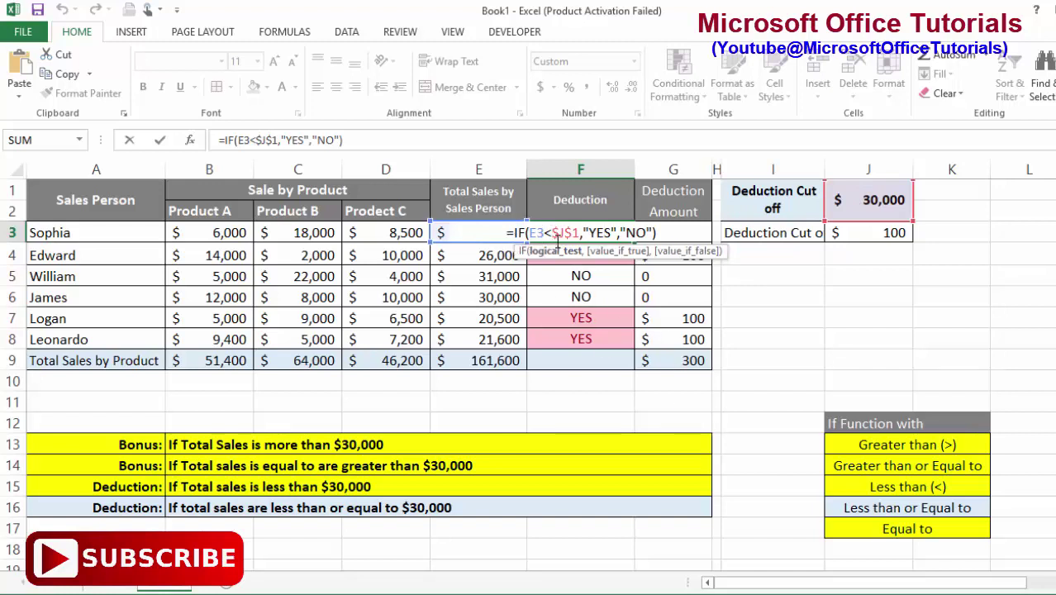
type("=")
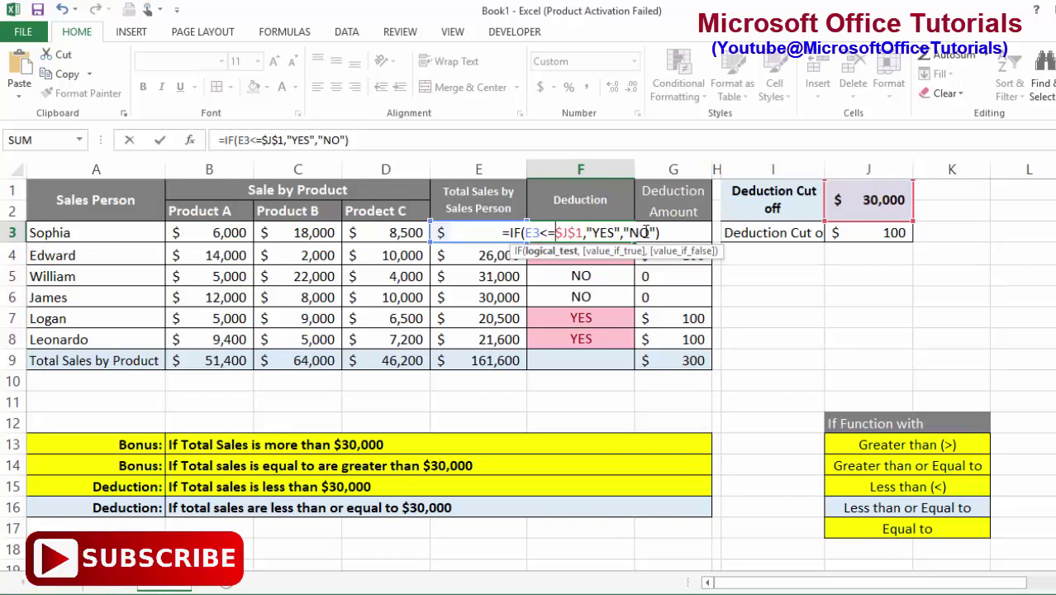
key("Return")
Fill the less-than-or-equal deduction formula from F3 down through F8 and check F6 against the total sales in E6
left_click(628, 236)
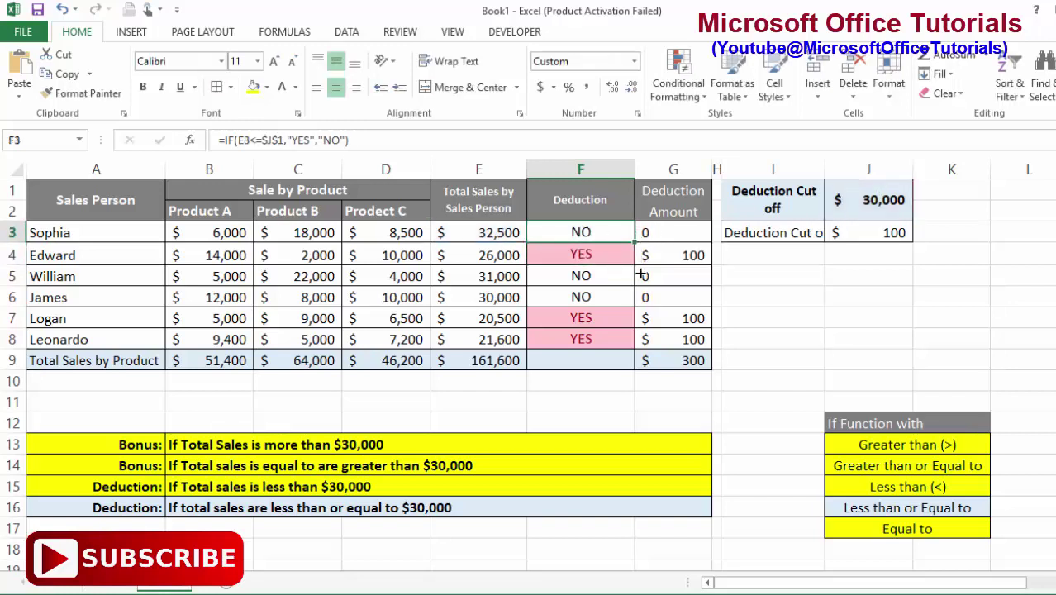
left_click_drag(641, 275, 636, 346)
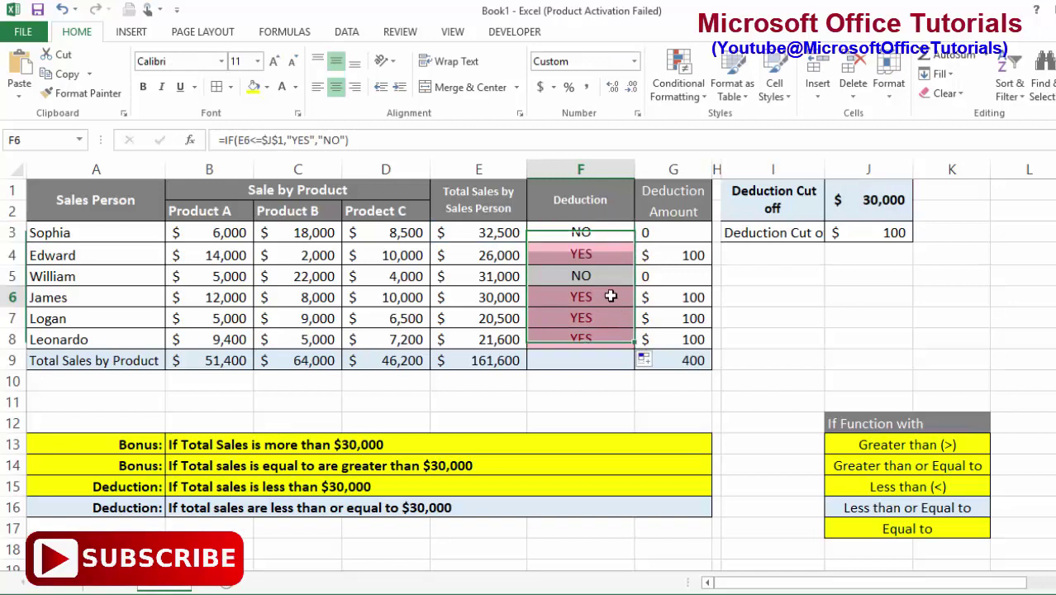
left_click_drag(611, 296, 483, 294)
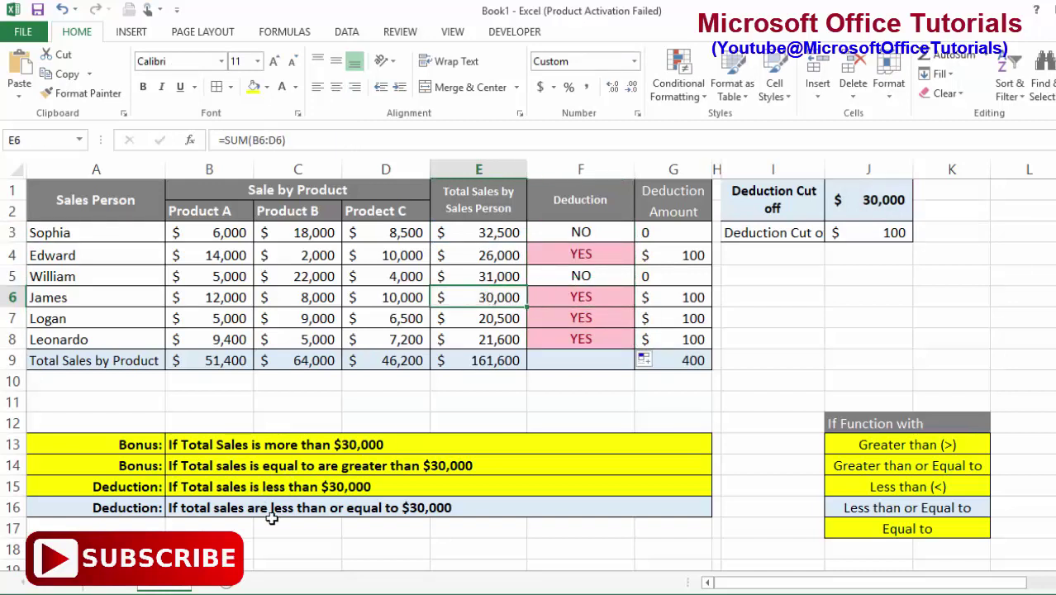
Compare the YES results in the Deduction column with the total sales and the less-than-or-equal rule in row 16
left_click(97, 507)
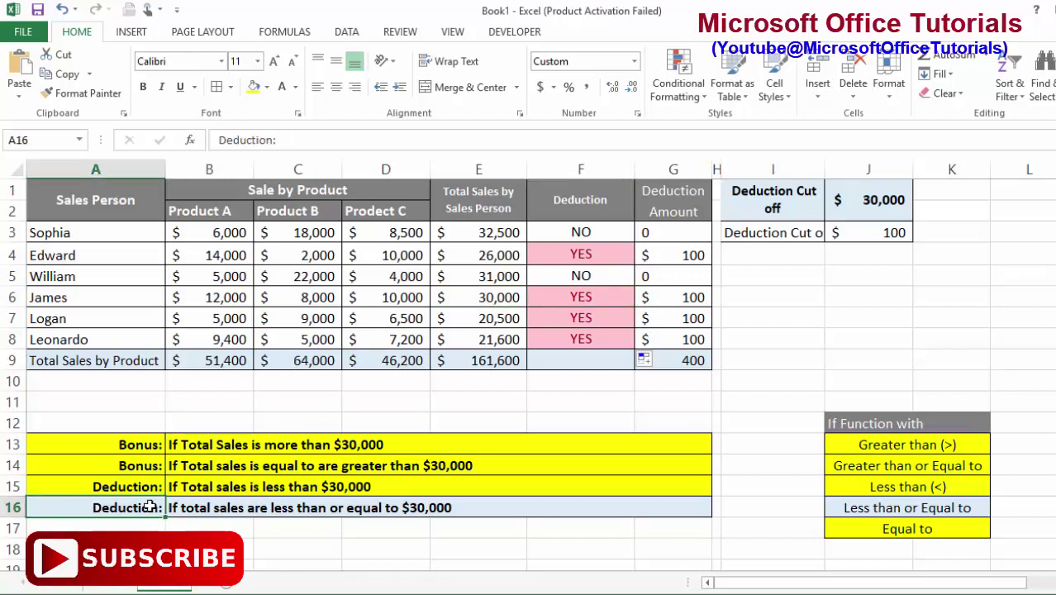
left_click(183, 507)
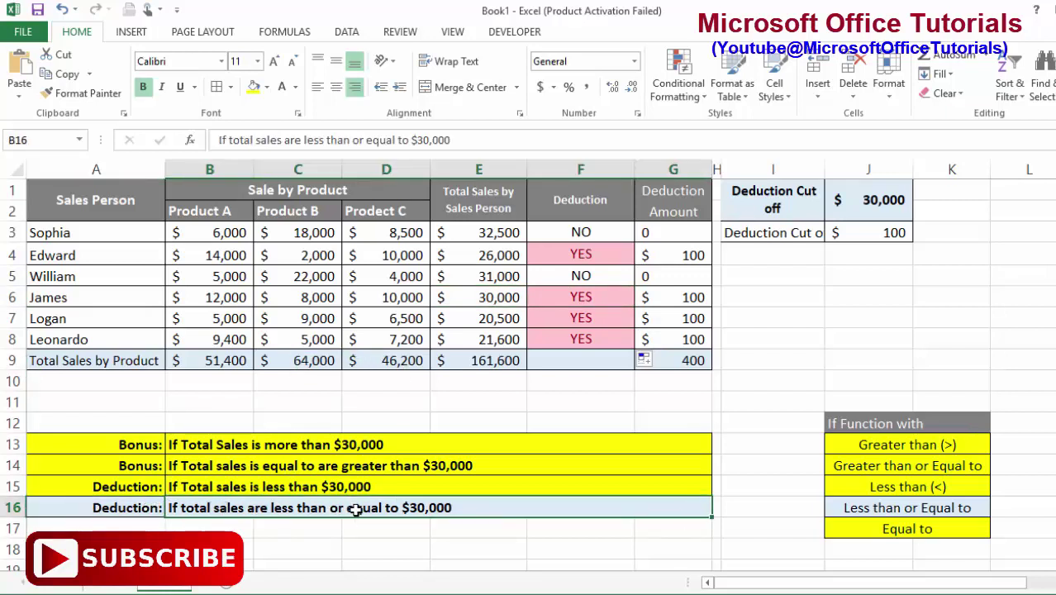
left_click_drag(573, 256, 443, 256)
left_click_drag(570, 306, 489, 298)
left_click_drag(578, 299, 632, 337)
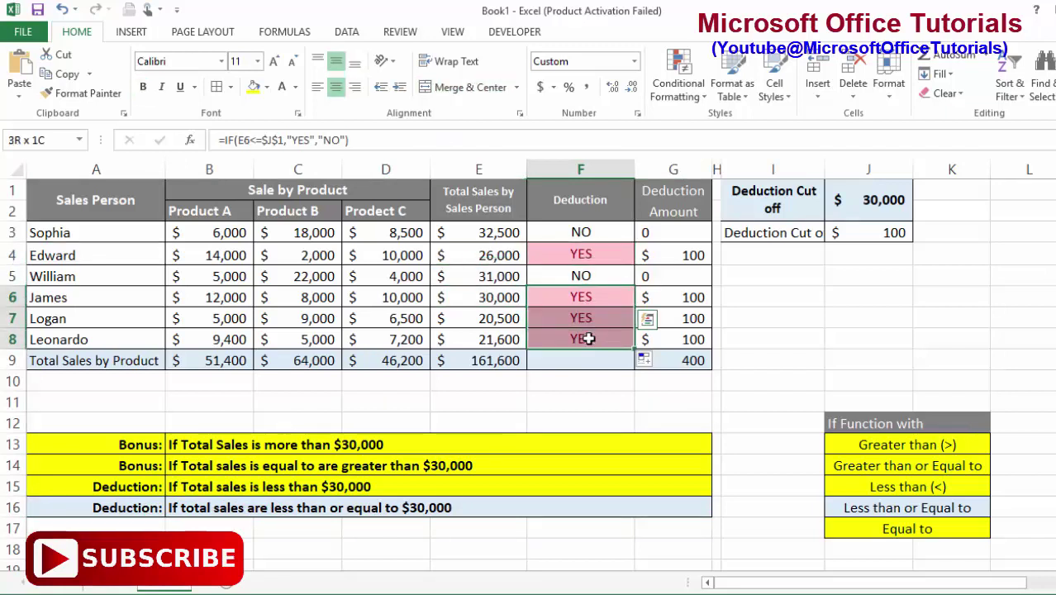
Review G3's deduction amount formula, refill it down through G8, and check the amounts against the Deduction column
left_click(668, 232)
double_click(650, 234)
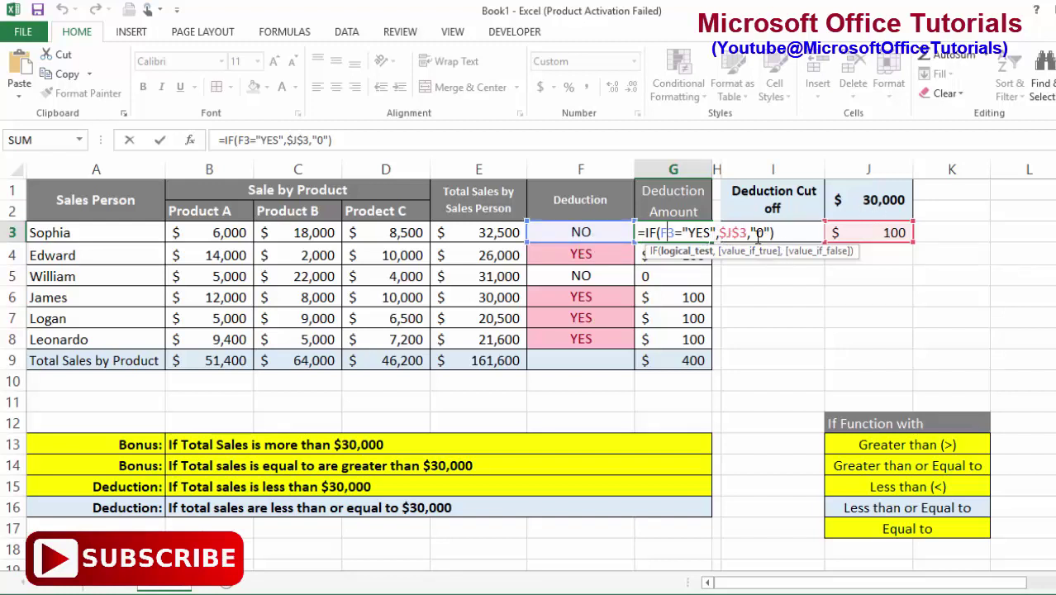
left_click(707, 240)
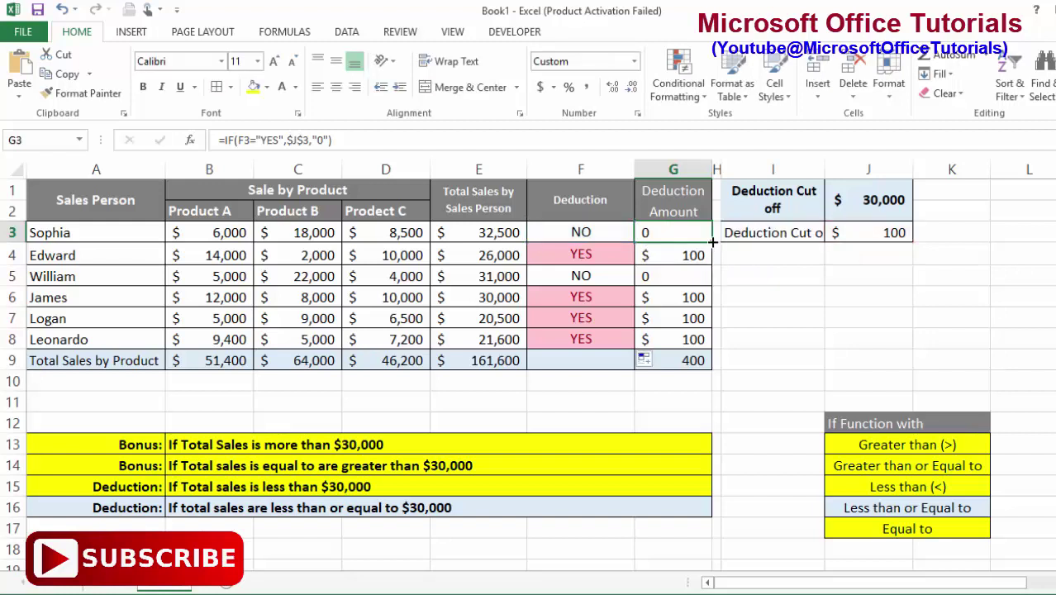
left_click_drag(711, 241, 712, 348)
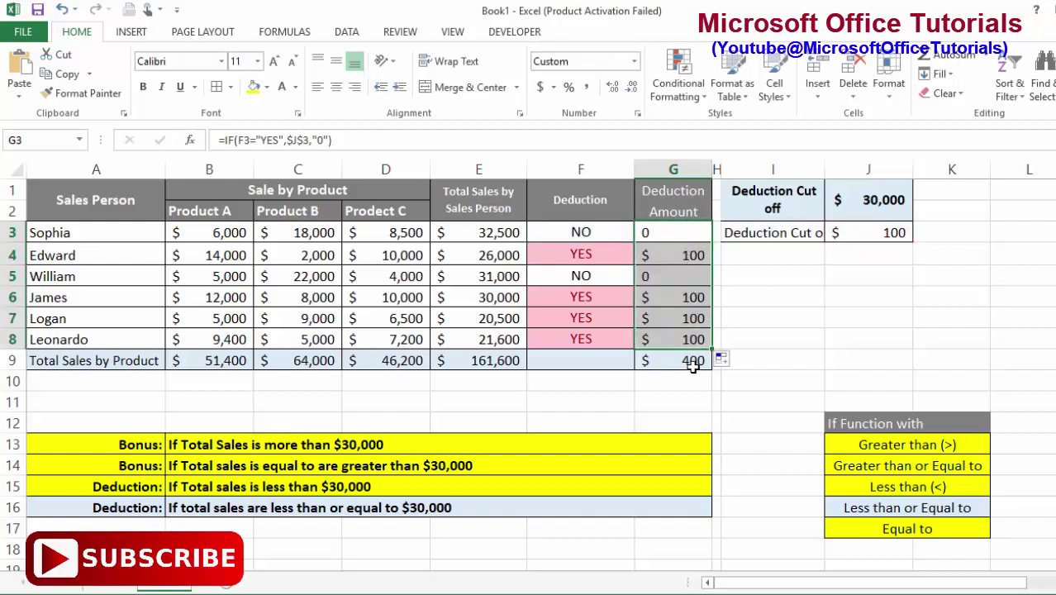
left_click_drag(676, 295, 600, 346)
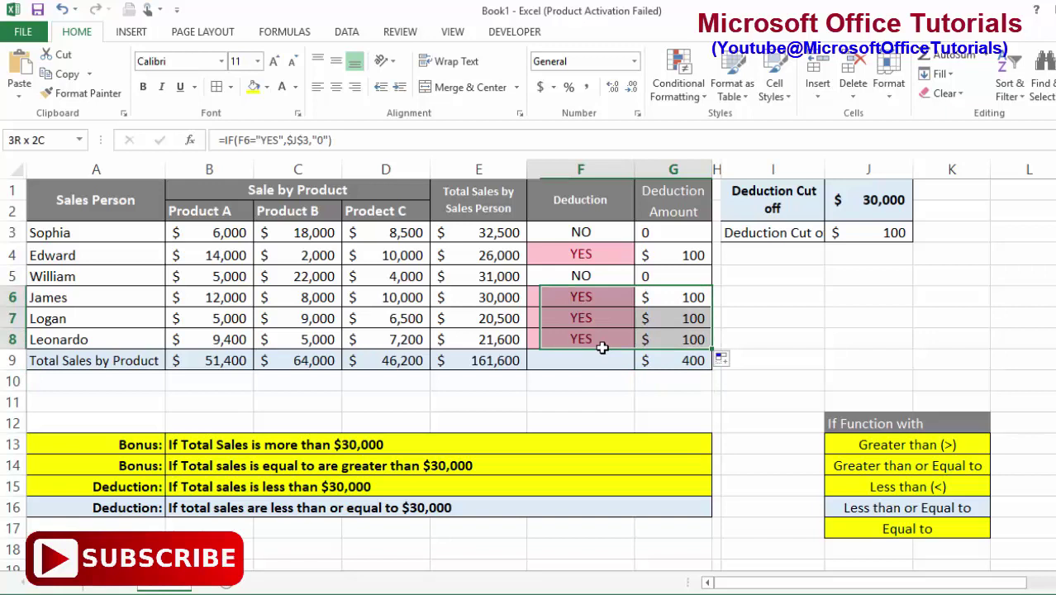
left_click(679, 254)
Fill the Deduction rules in rows 15 and 16 with yellow across columns A to G
left_click_drag(124, 506, 248, 487)
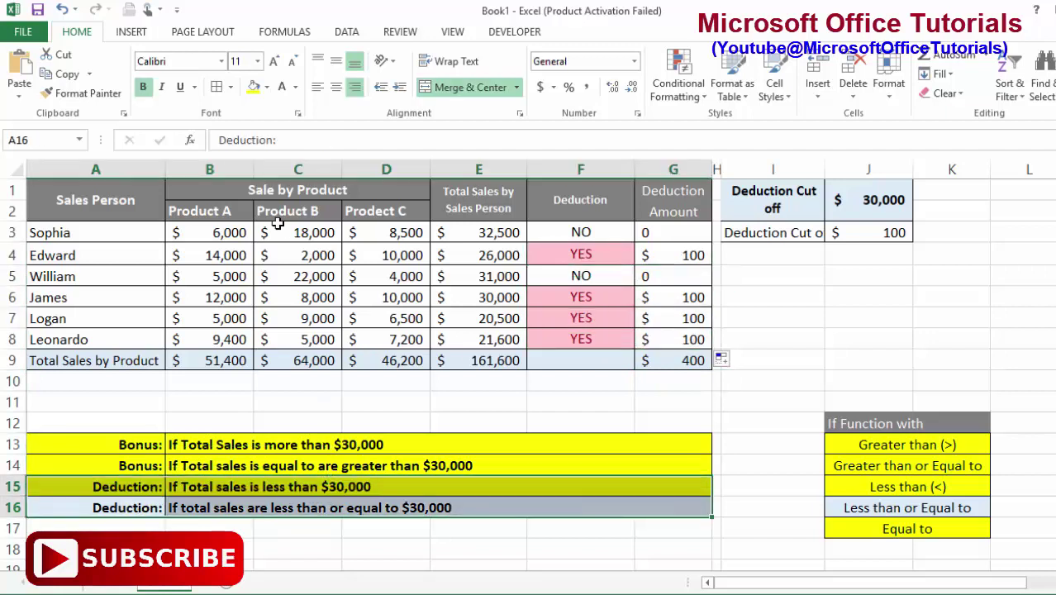
left_click(253, 87)
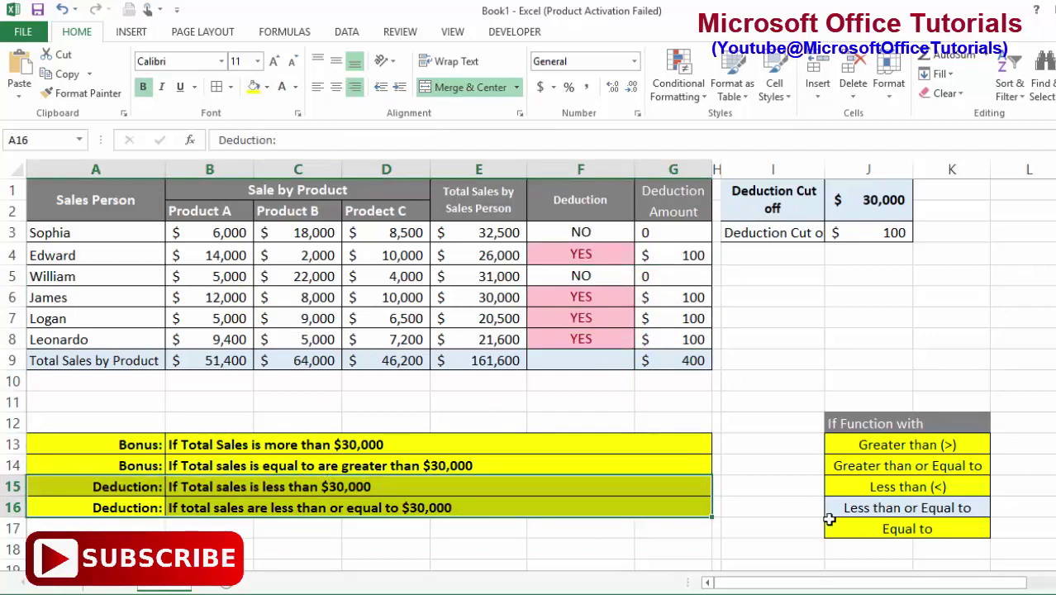
Review the <= comparison in F3's deduction formula and fill the "Less than or Equal to" entry in J16 with yellow
left_click(892, 514)
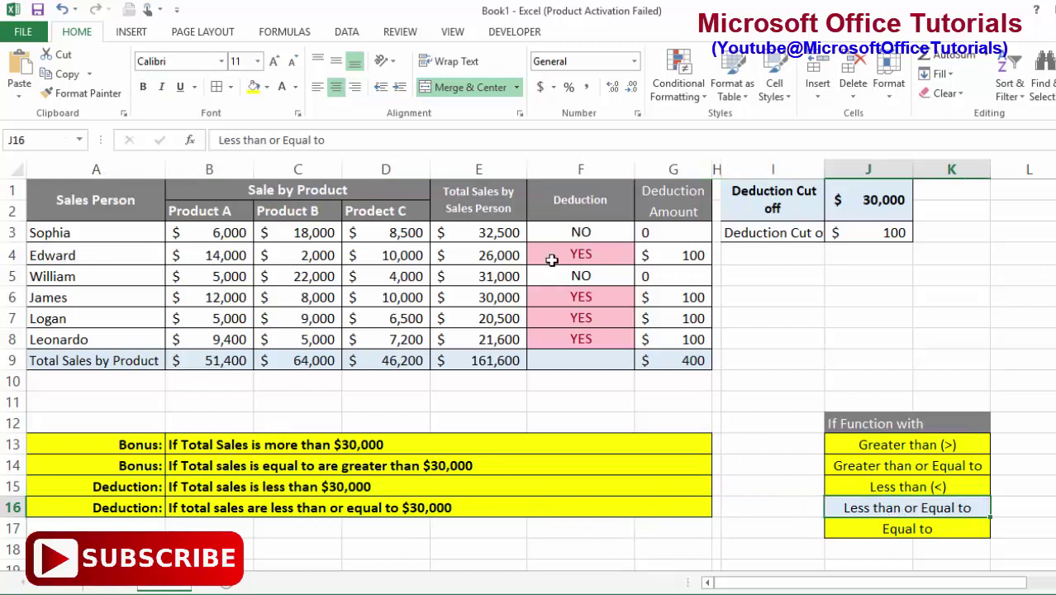
left_click(580, 200)
left_click(578, 232)
double_click(552, 234)
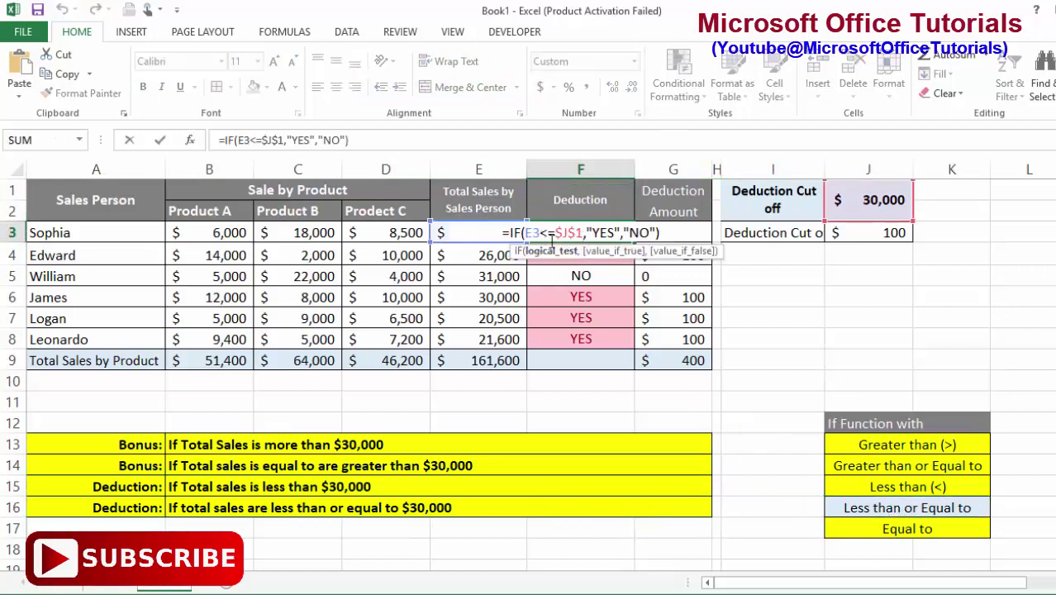
left_click(902, 512)
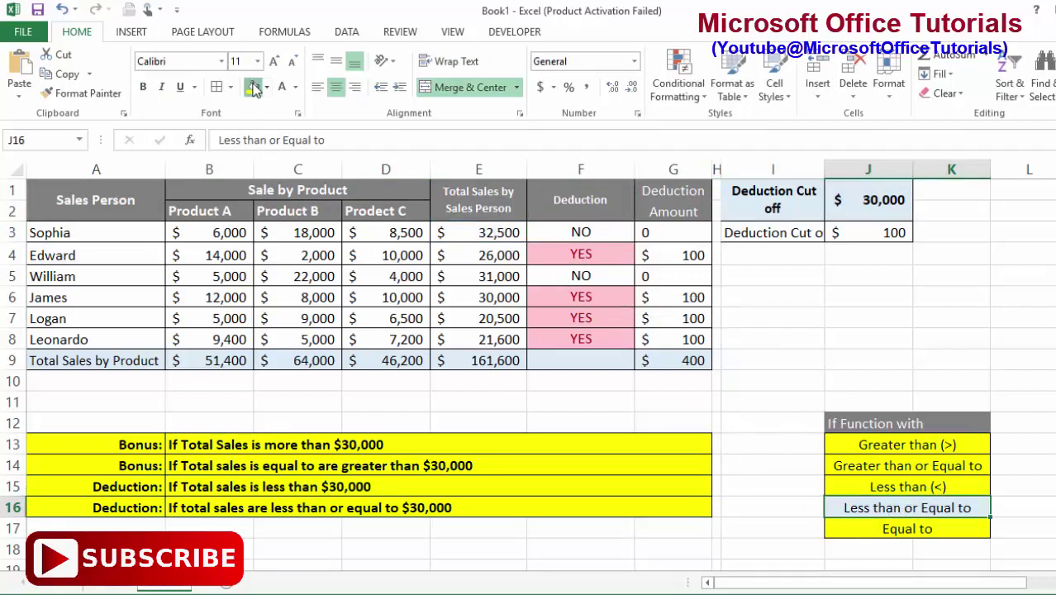
left_click(775, 483)
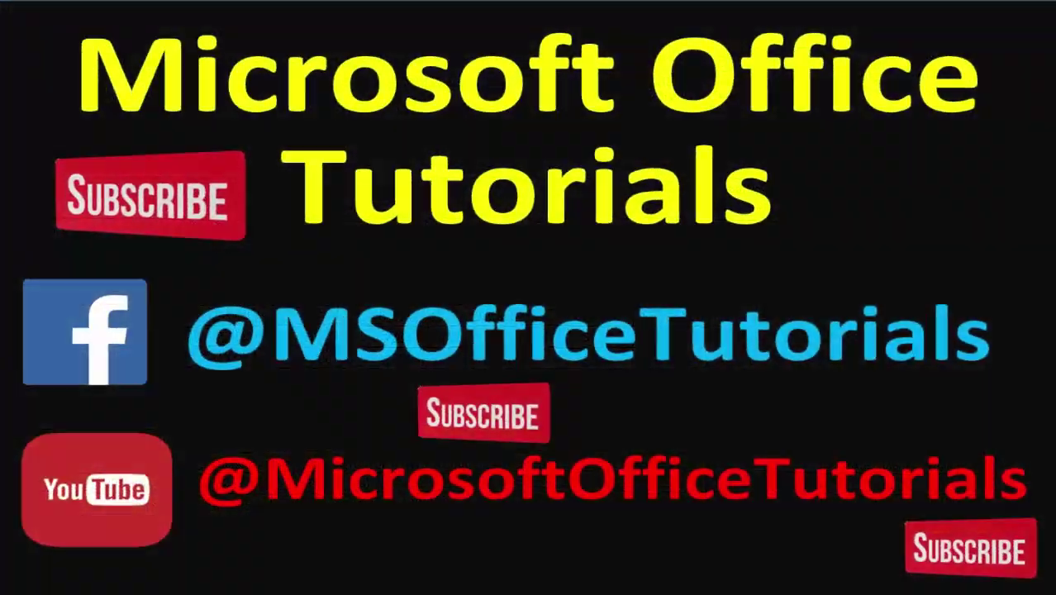